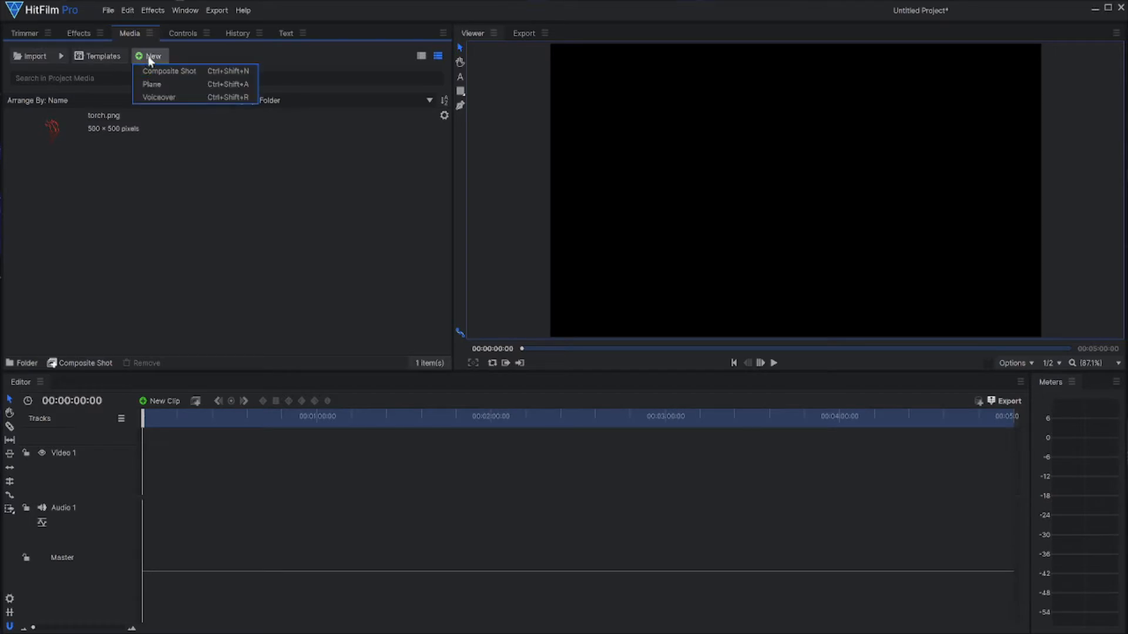
Step: Create a composite shot with the default 1080p Full HD @ 30 fps settings and show the viewer's checkerboard background
left_click(150, 72)
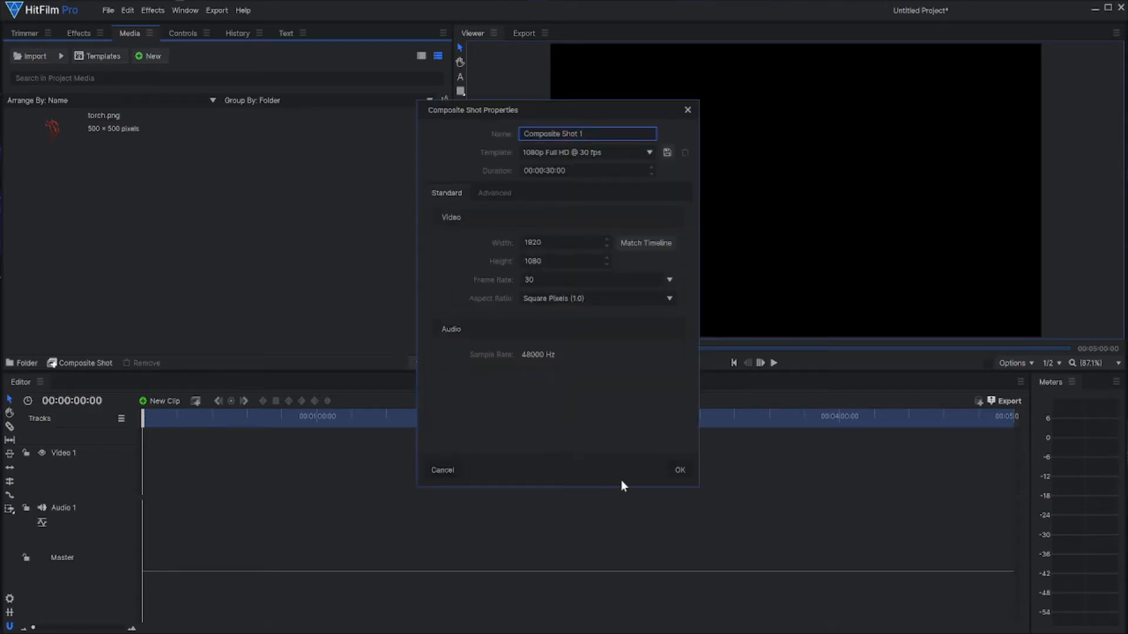
left_click(674, 470)
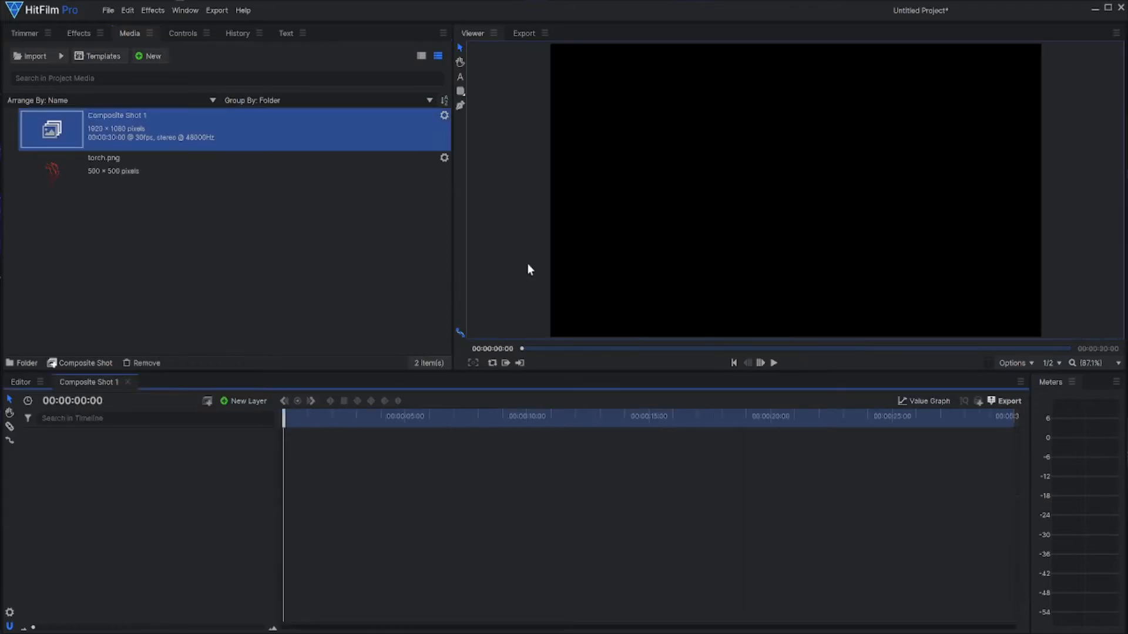
left_click(1002, 360)
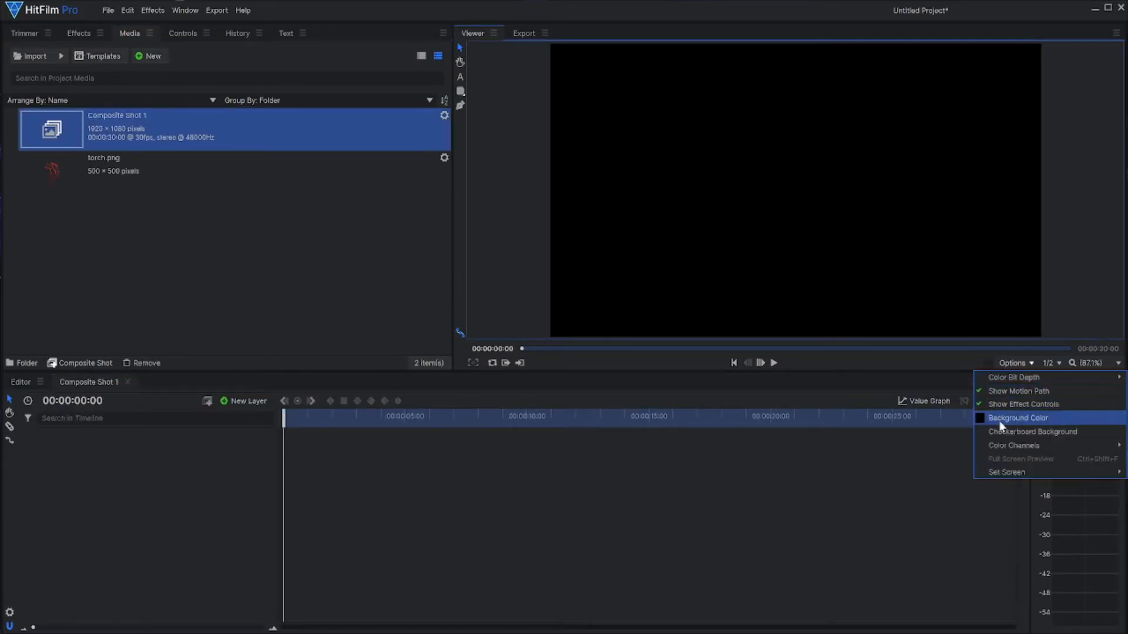
left_click(1016, 437)
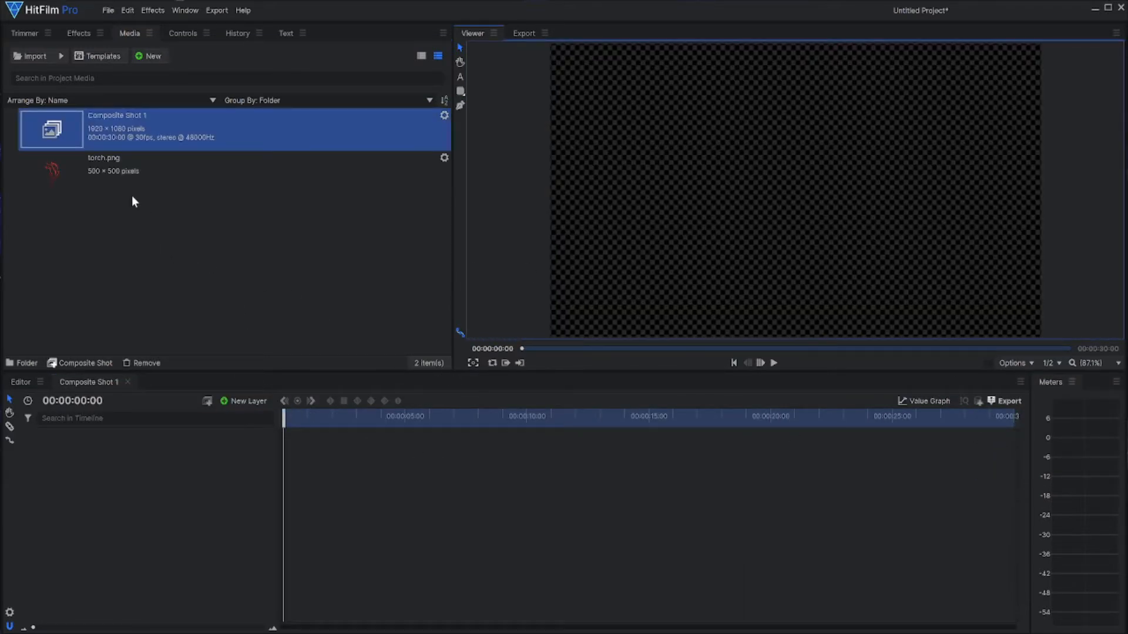
Step: Add torch.png to the composite shot's timeline and move it to the left part of the frame, slightly below centre
left_click_drag(48, 169, 81, 437)
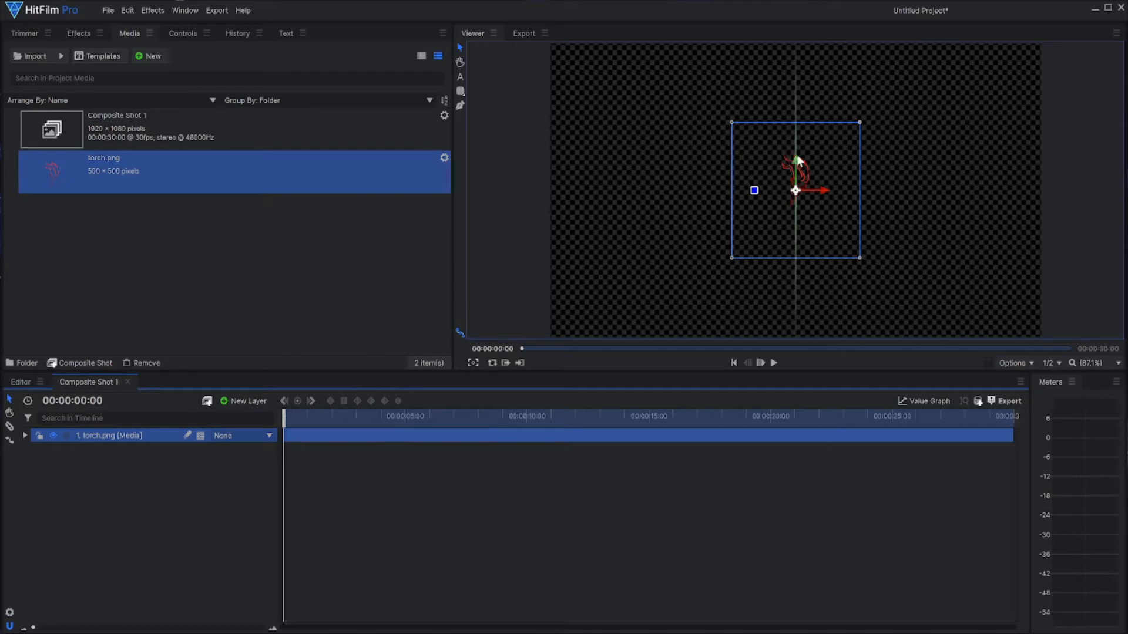
left_click_drag(797, 154, 658, 227)
left_click_drag(628, 184, 628, 190)
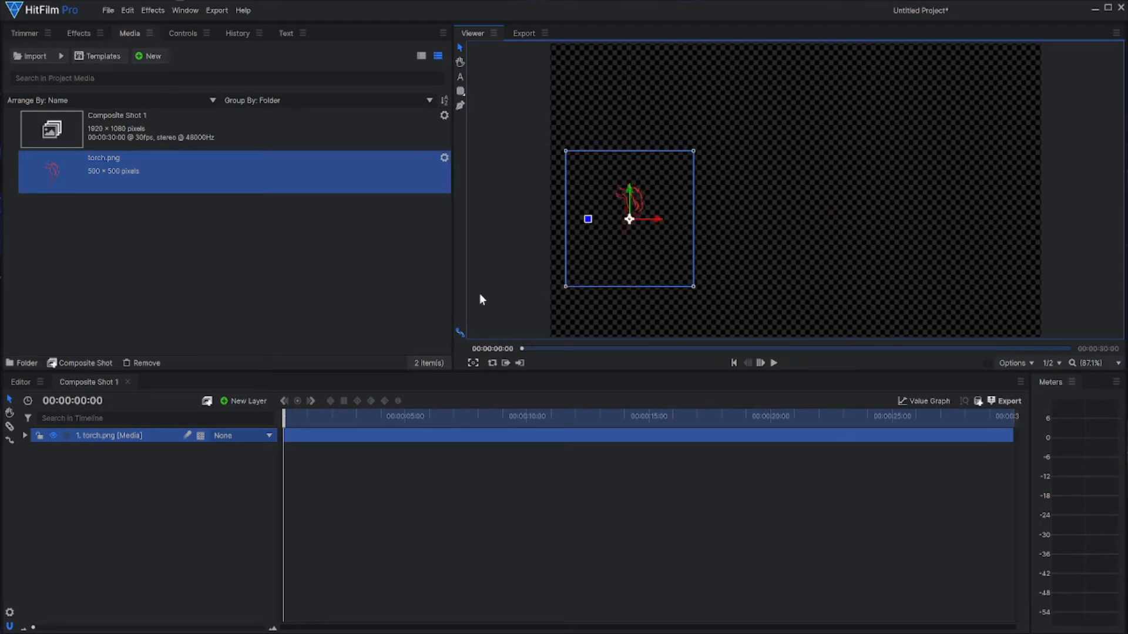
Step: Add a point layer above the torch image and rename it torch point
left_click(238, 401)
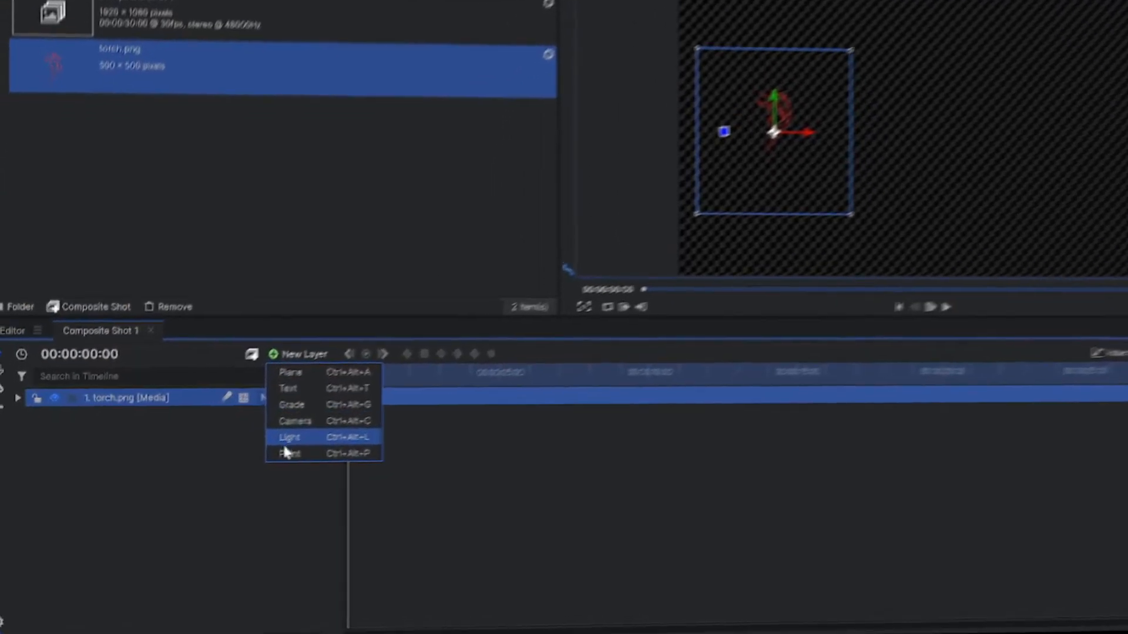
left_click(285, 451)
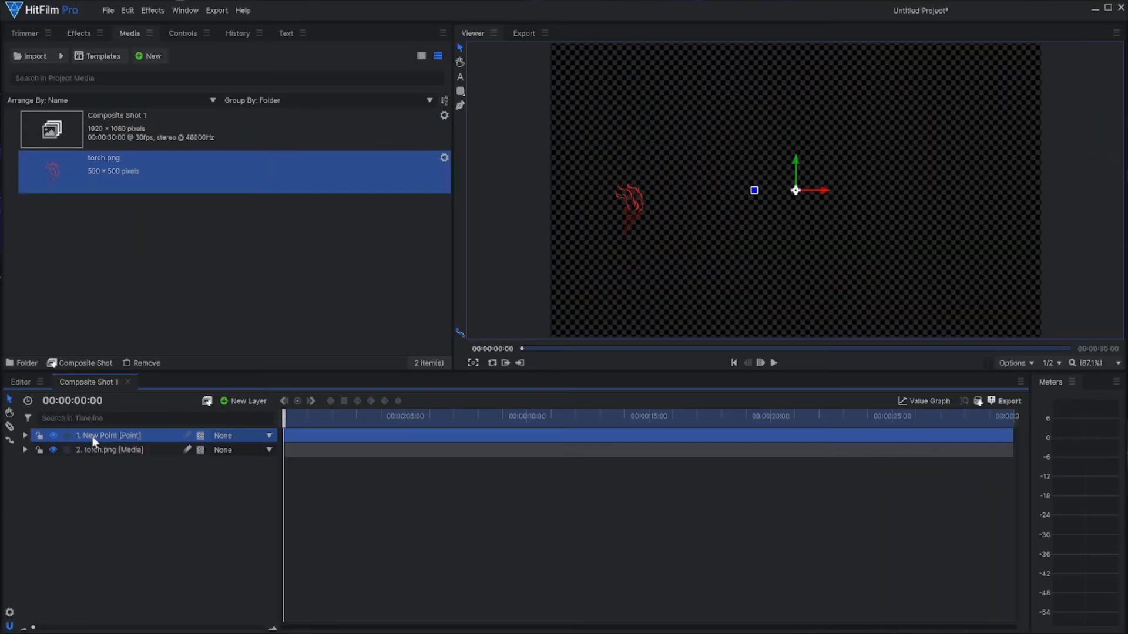
double_click(148, 356)
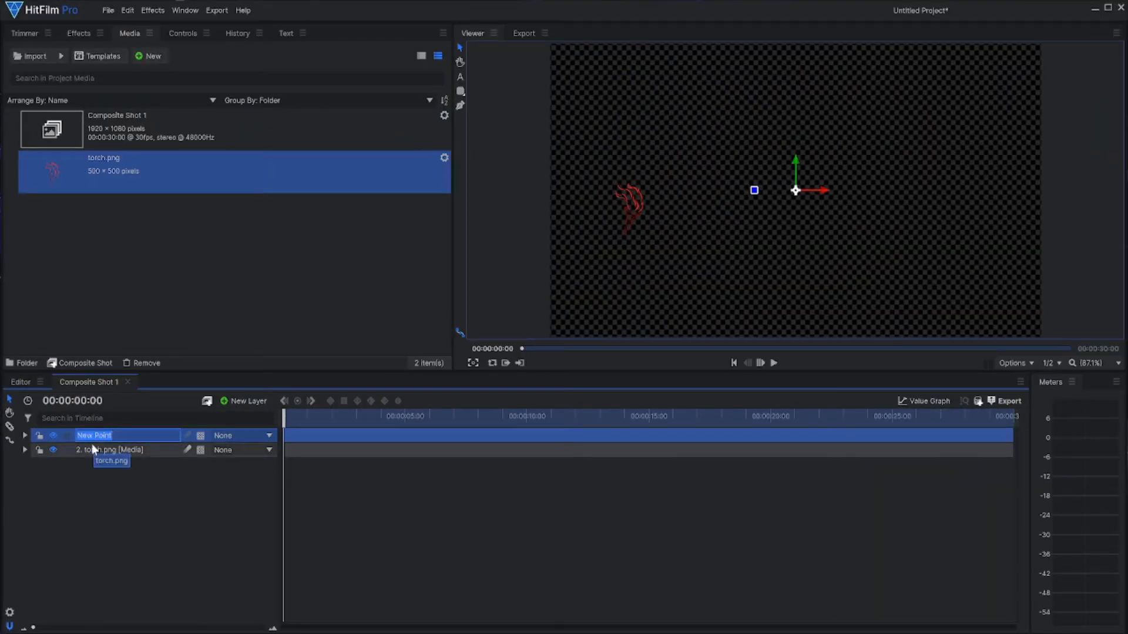
type("toe")
key("BackSpace")
type("rch opint")
key("BackSpace")
key("BackSpace")
key("BackSpace")
key("BackSpace")
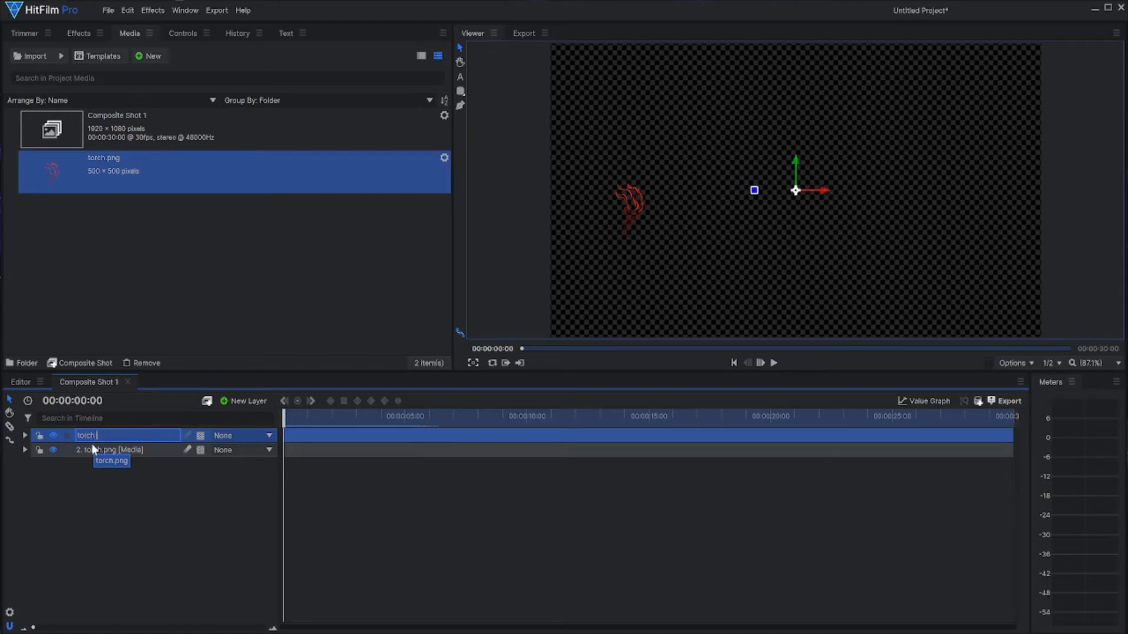
type("point")
key("Return")
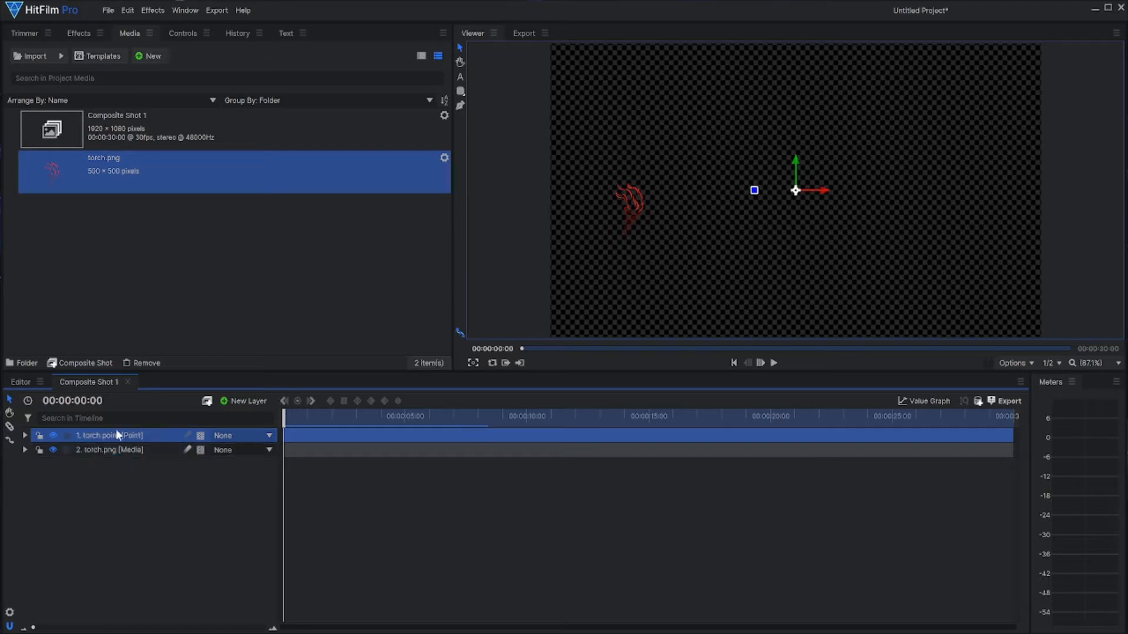
Step: Enable scale keyframing on torch point and set its scale to 0% at the start of the timeline
left_click(25, 436)
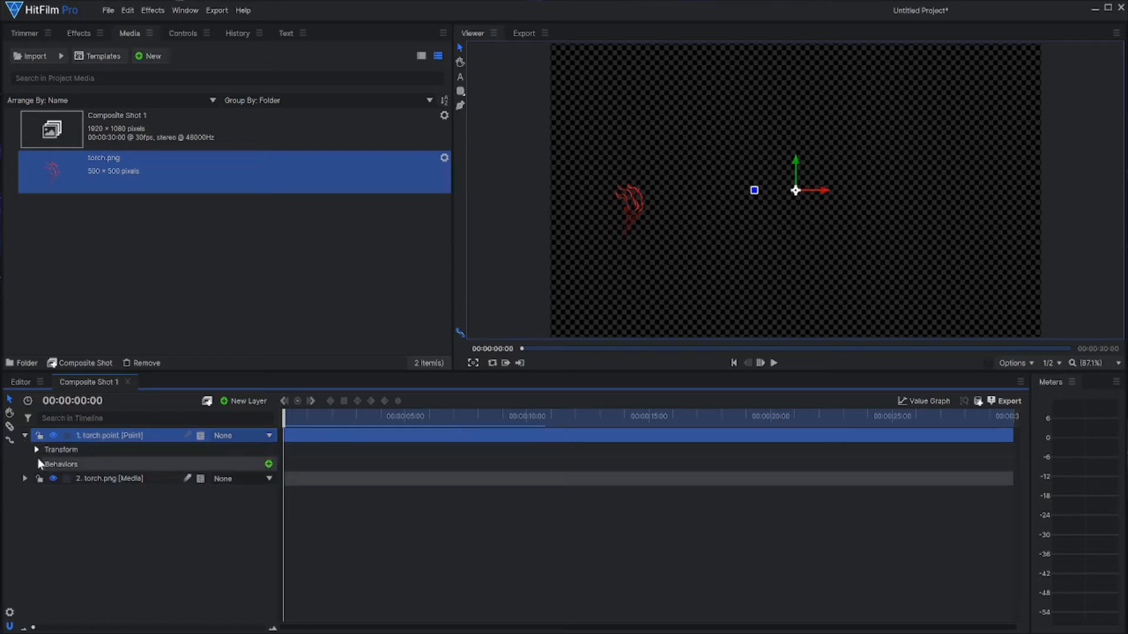
left_click(37, 450)
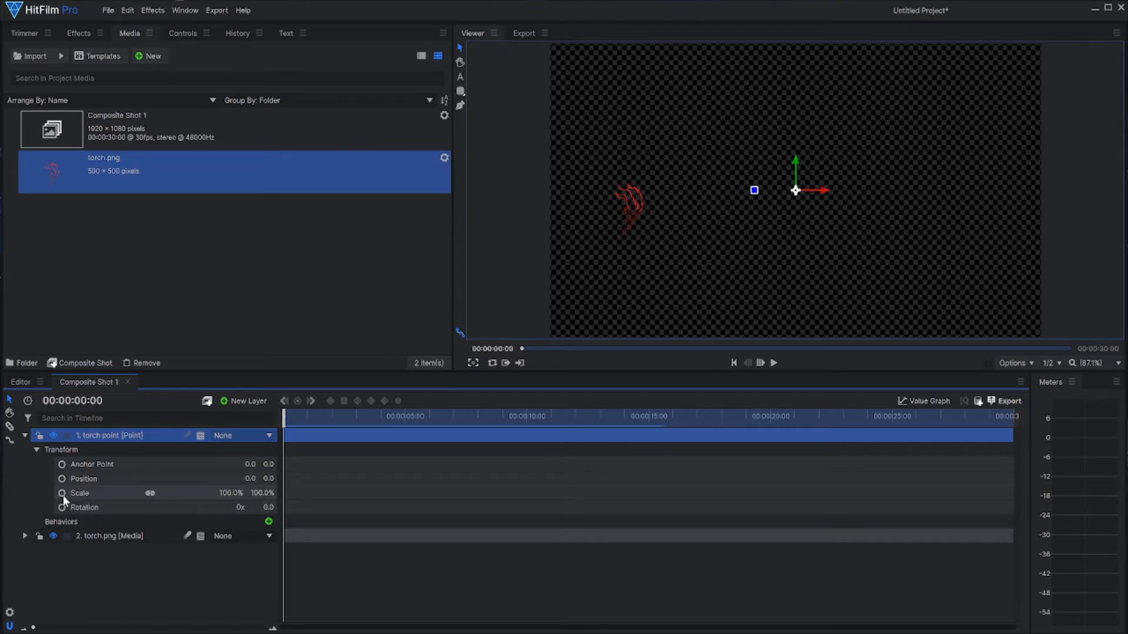
left_click(62, 493)
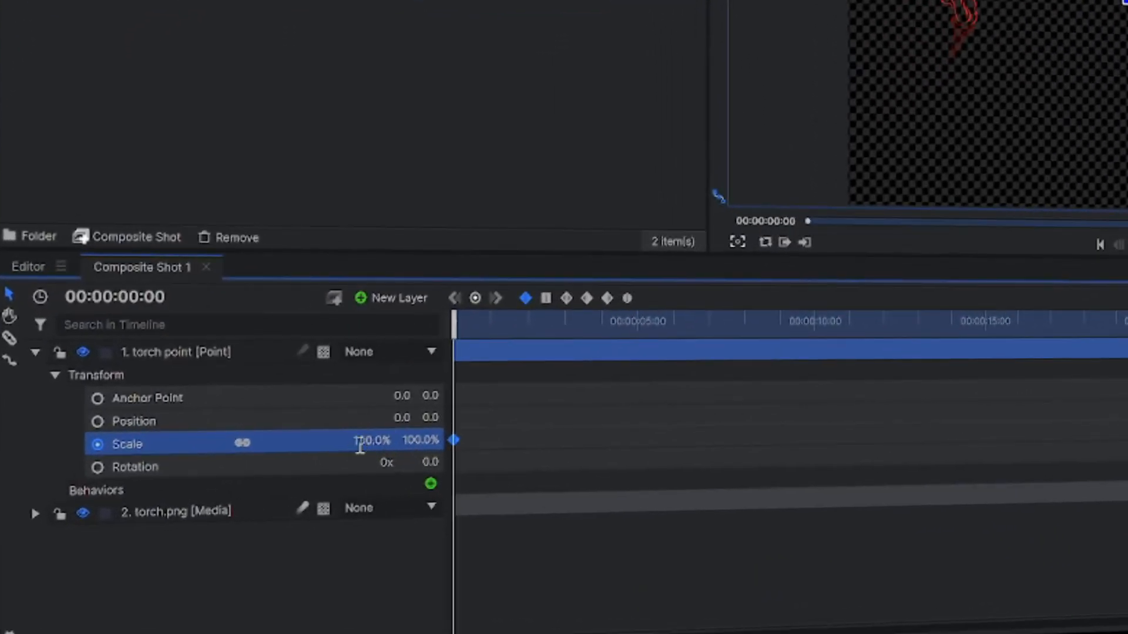
type("0")
key("Return")
Step: Add a scale keyframe of 100% to torch point at 00:00:01:00
left_click_drag(453, 326, 484, 333)
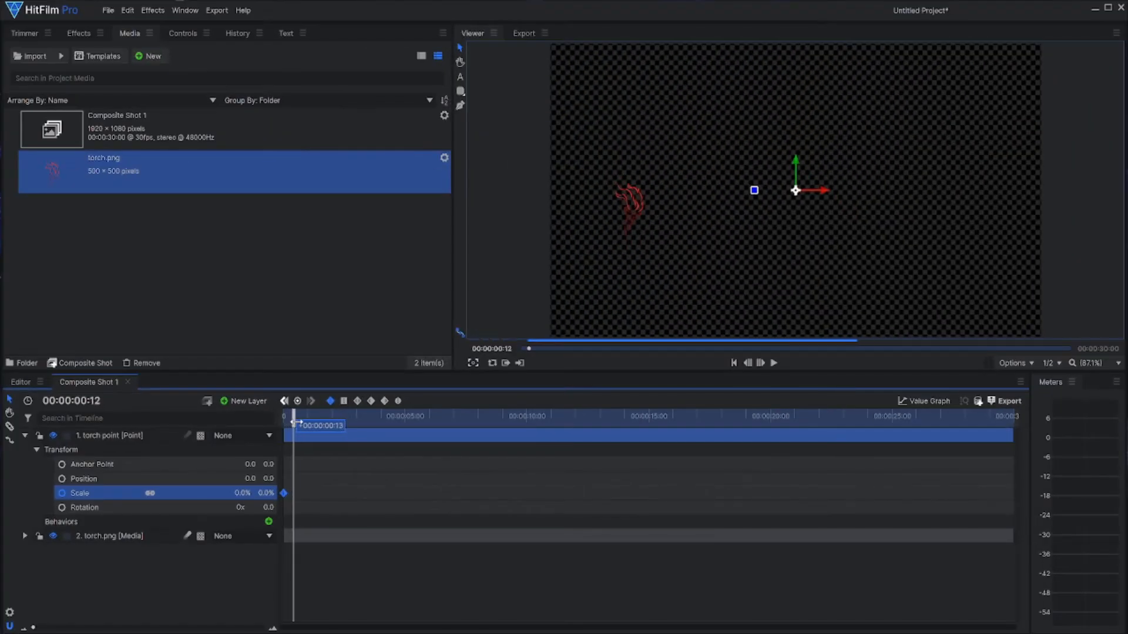
left_click_drag(305, 423, 308, 424)
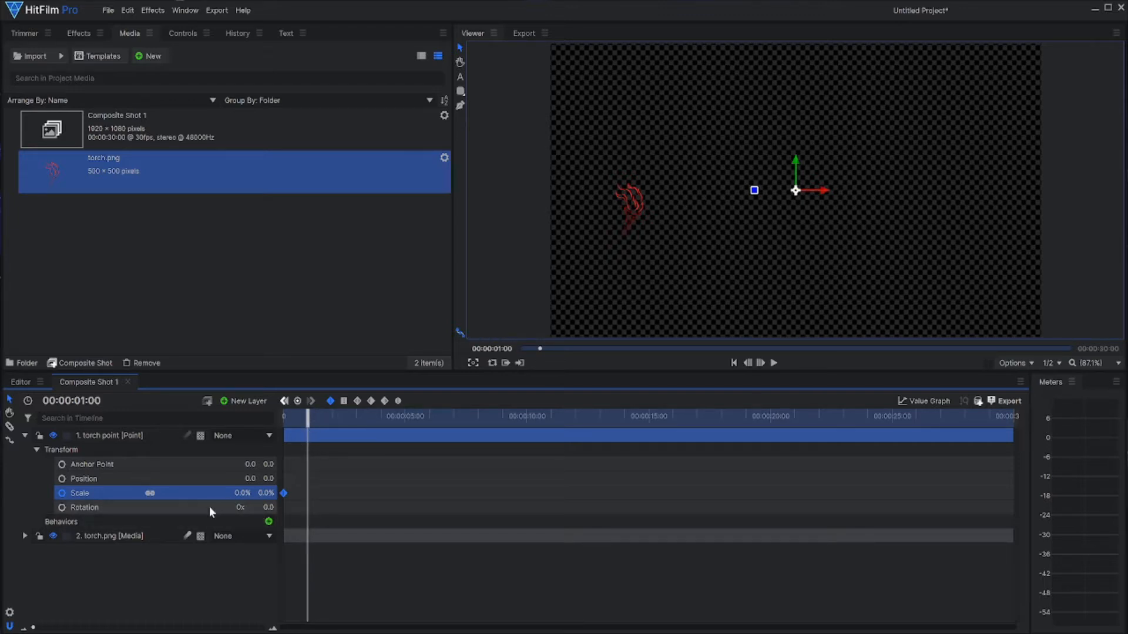
left_click(241, 494)
type("100")
key("Return")
Step: Try parenting the torch.png layer to torch point and scrub the timeline to check the scaling
left_click(231, 536)
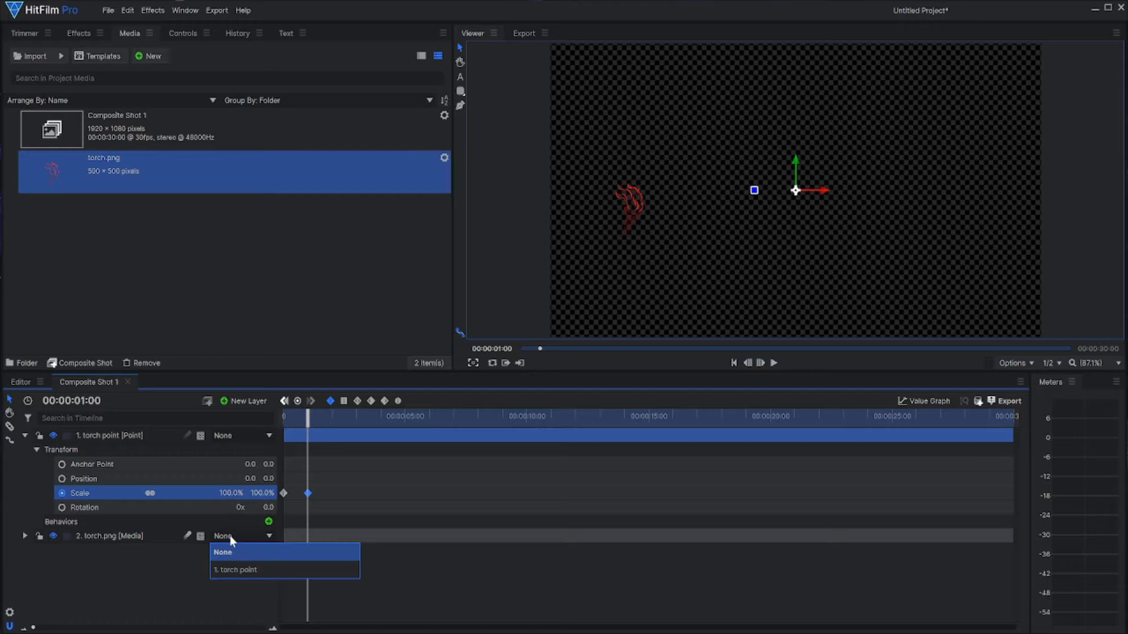
left_click(236, 569)
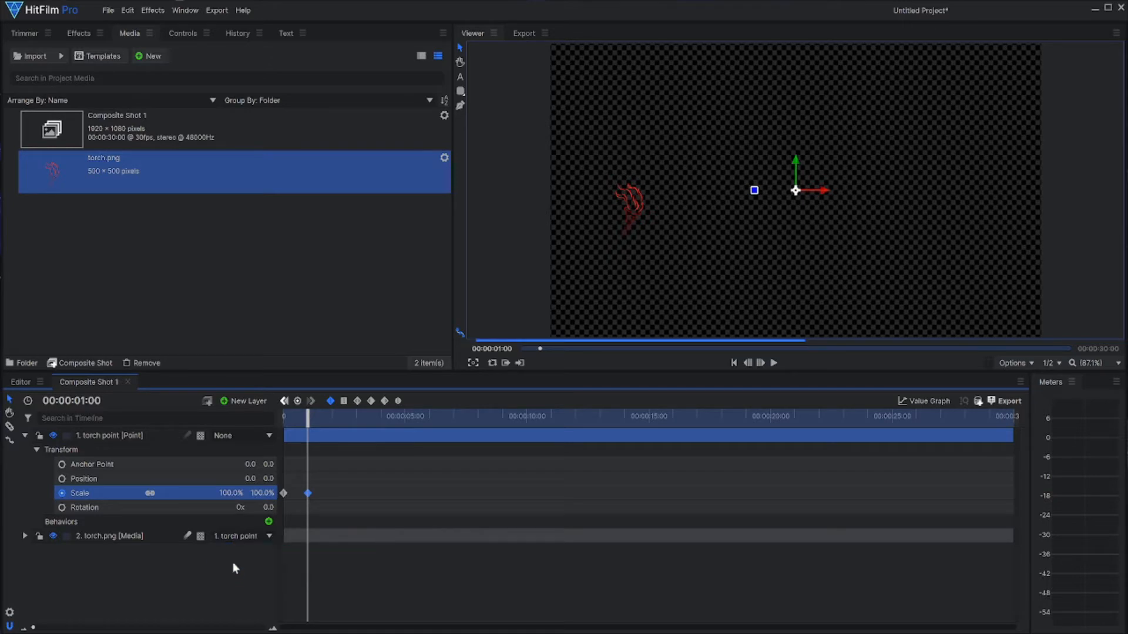
left_click(24, 436)
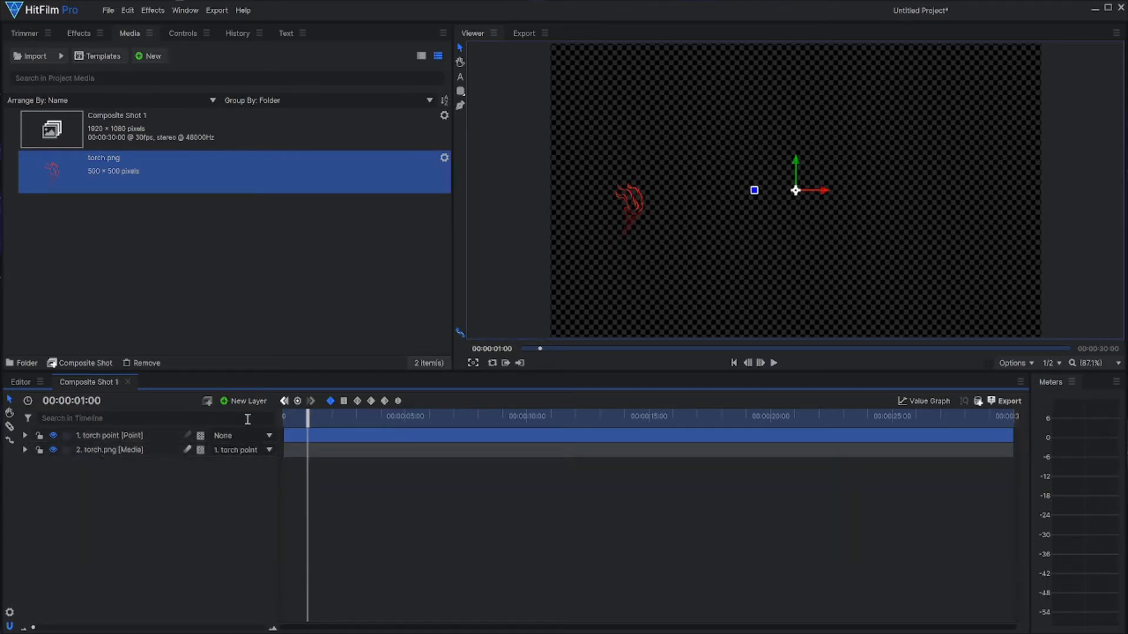
mouse_move(308, 418)
left_mouse_down()
mouse_move(263, 418)
mouse_move(300, 416)
left_mouse_up()
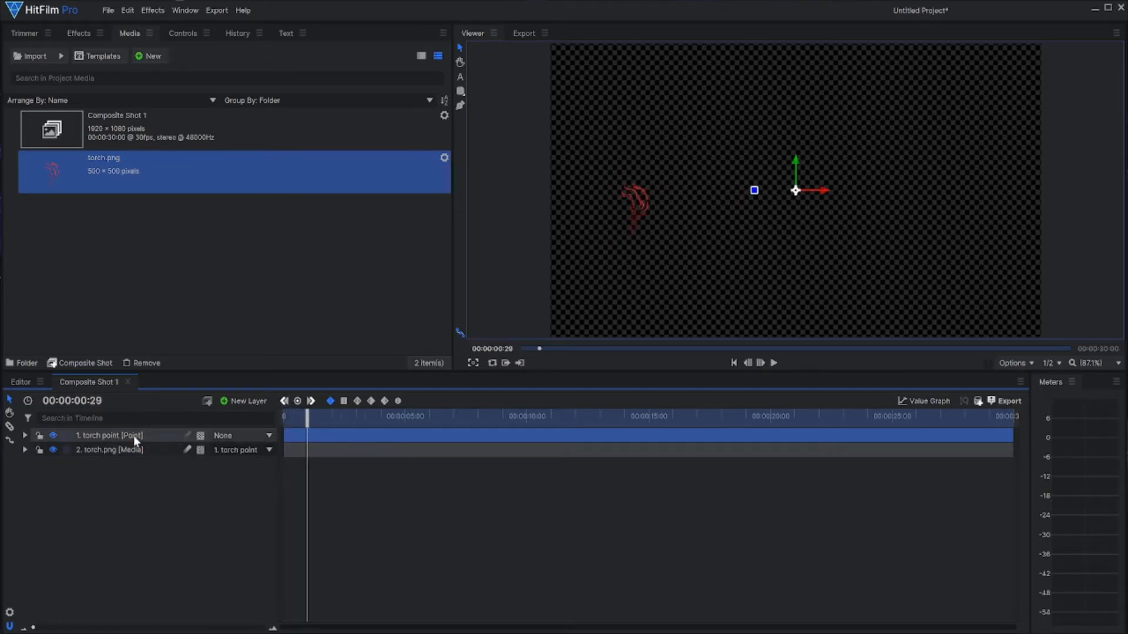
Step: Try moving torch point away from the frame's centre, then undo the move and the torch image's parenting
left_click(132, 436)
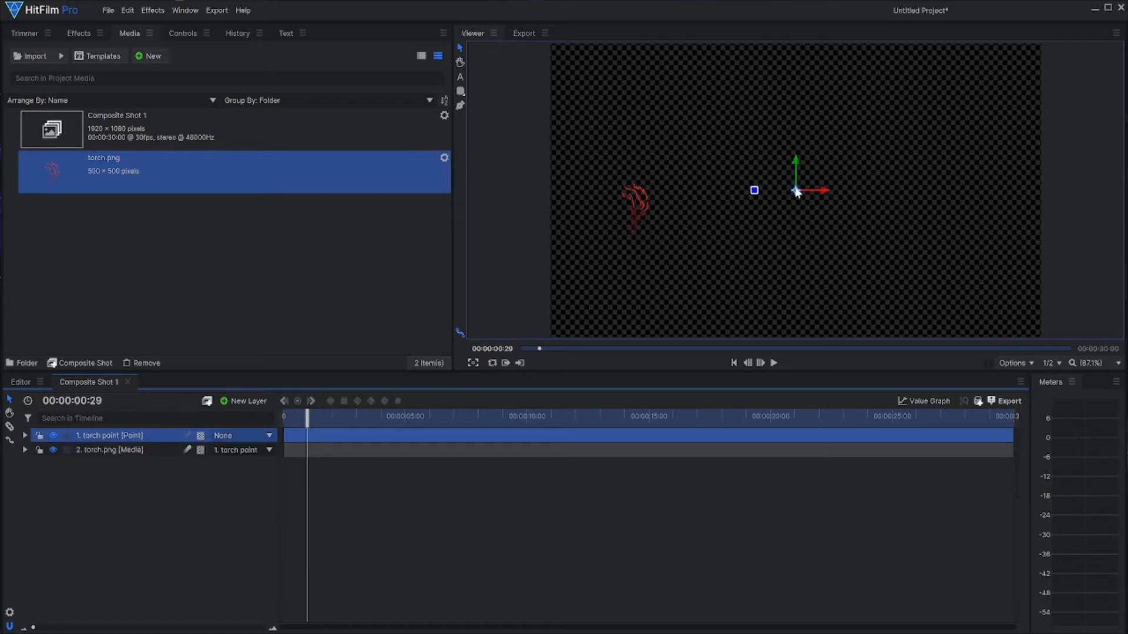
left_click_drag(796, 191, 751, 195)
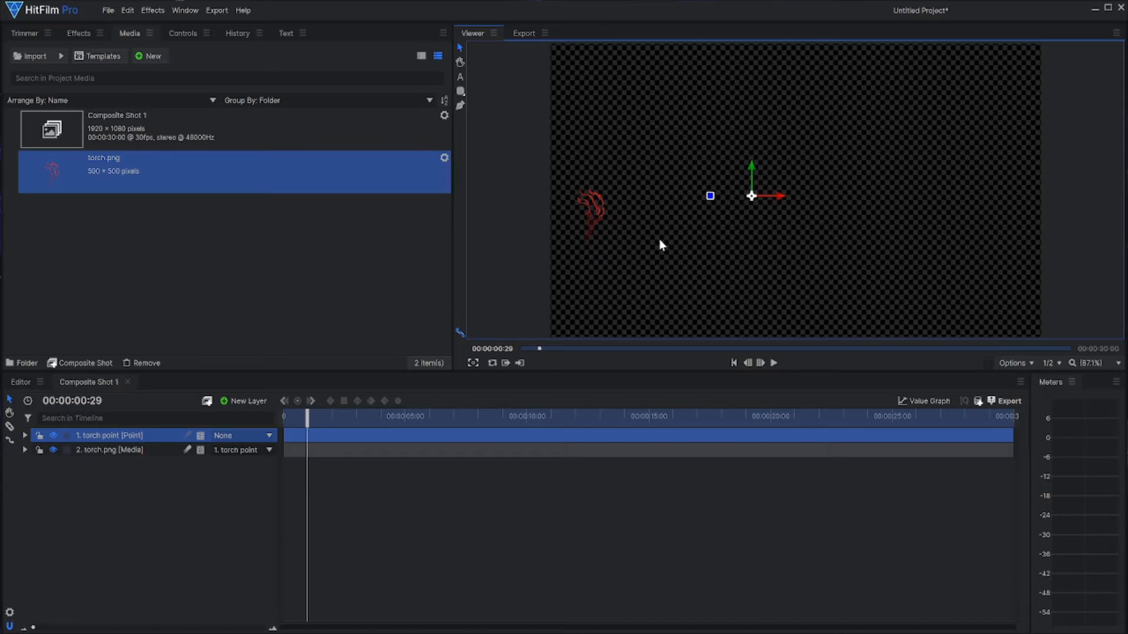
key("ctrl+z")
key("ctrl+z")
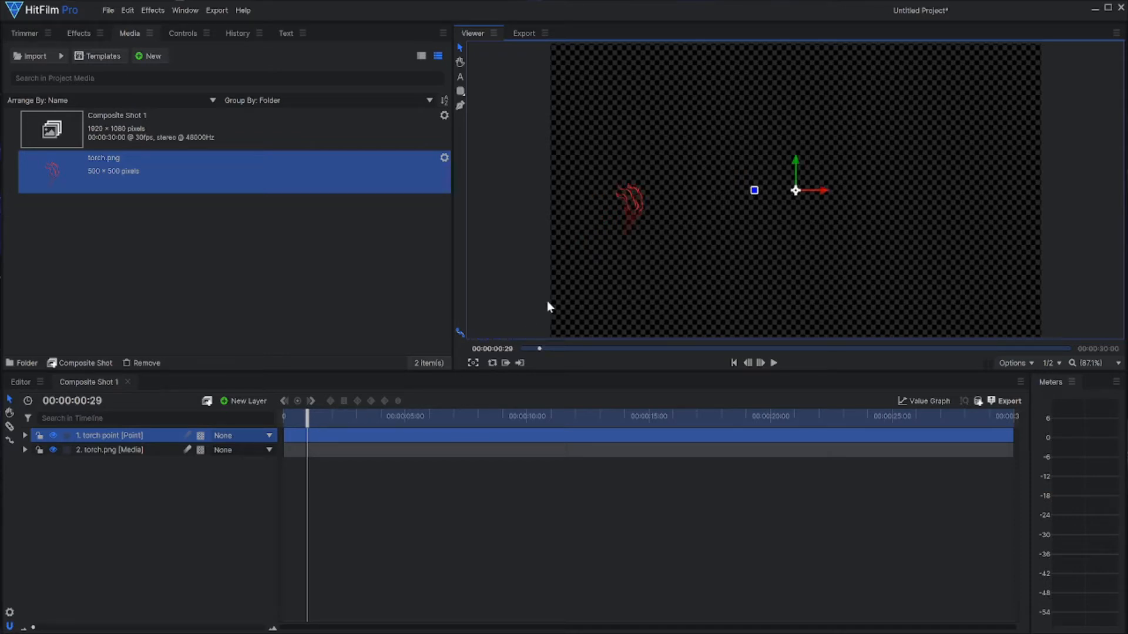
Step: Move torch point onto the middle of the torch image and parent the torch.png layer to it
left_click_drag(793, 191, 628, 211)
left_click(251, 449)
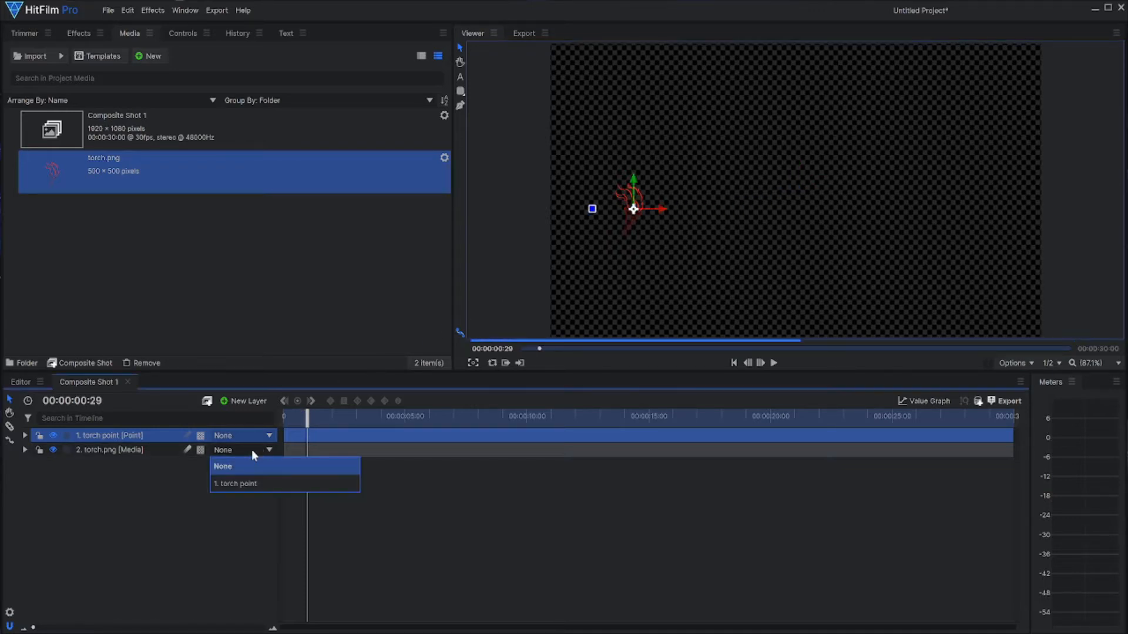
left_click(235, 483)
Step: Play the torch's scale-up animation from the start of the timeline and pause it after it finishes
left_click(289, 416)
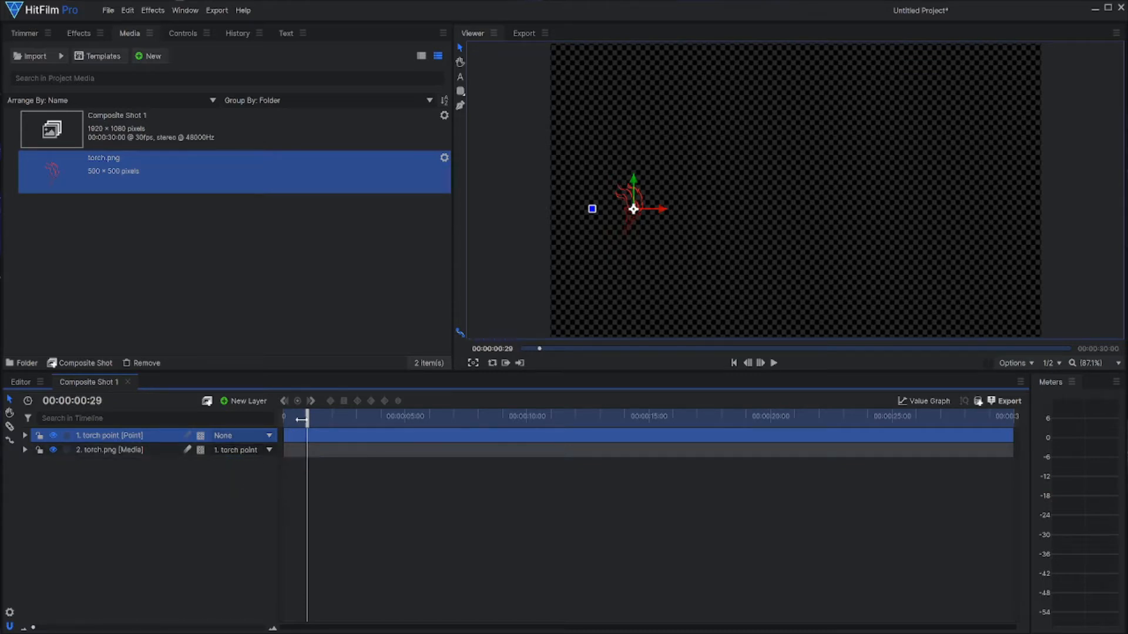
left_click_drag(276, 421, 264, 422)
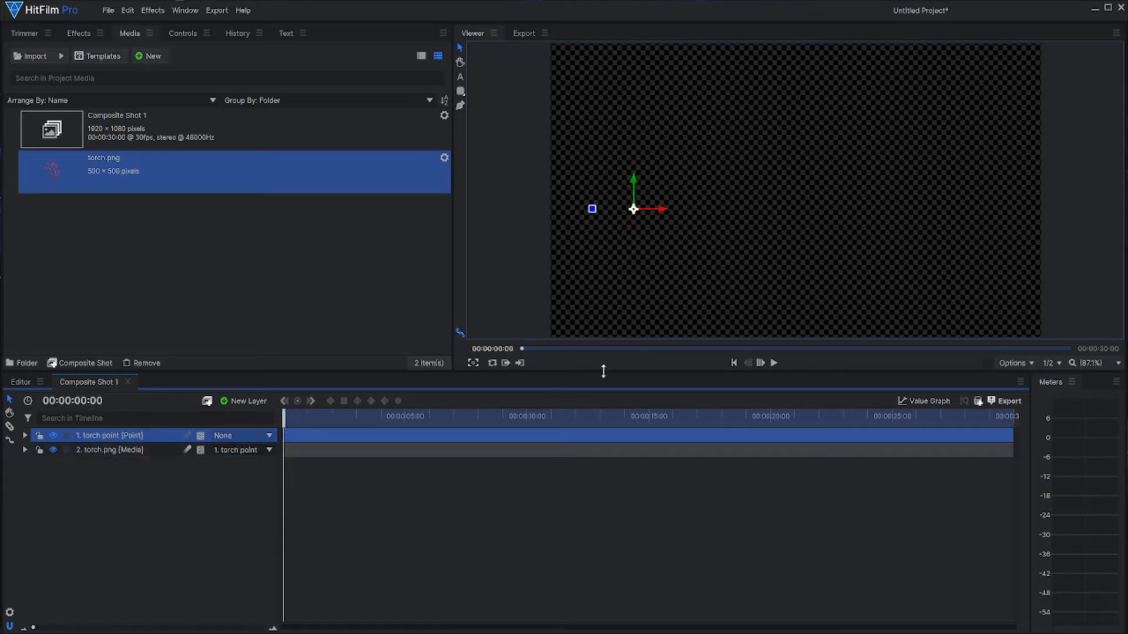
left_click(775, 363)
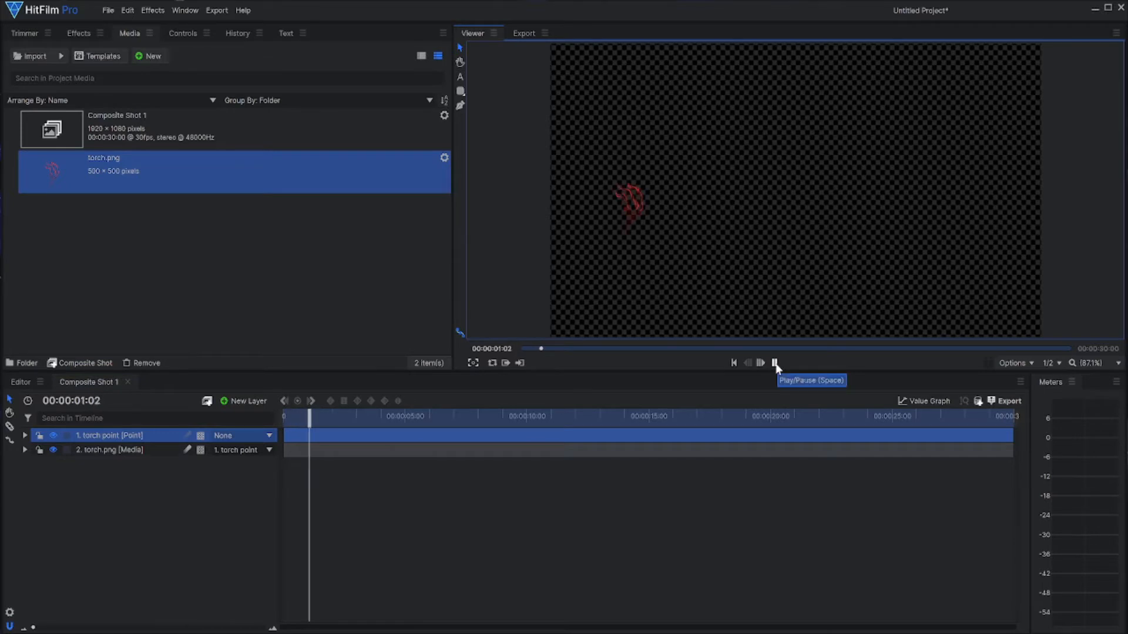
left_click(775, 364)
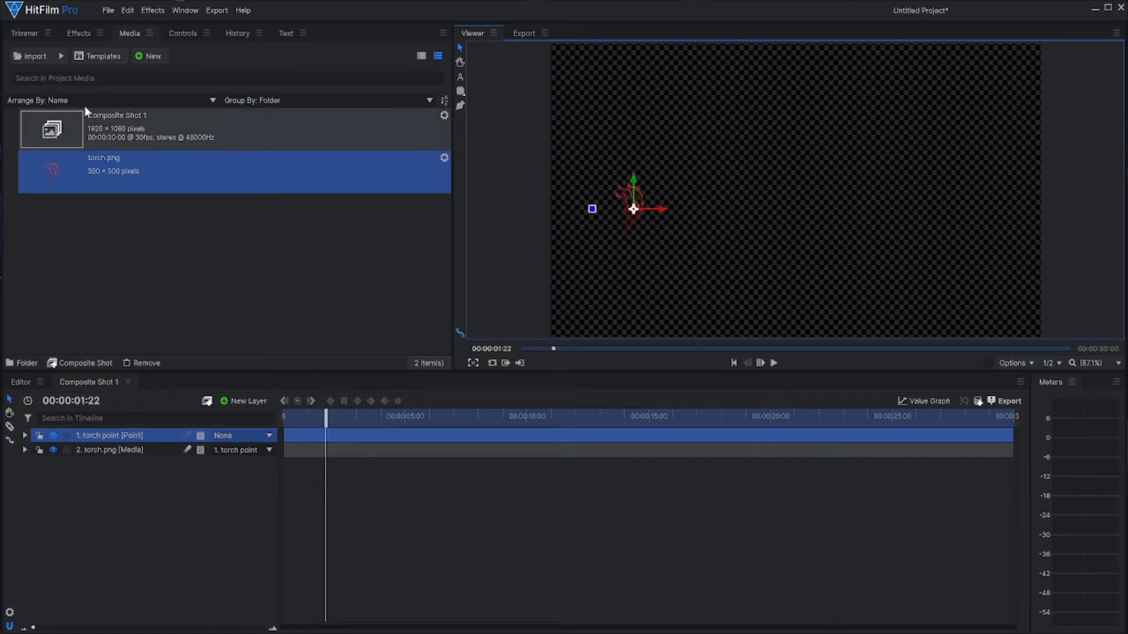
Step: Create a second composite shot named rectangle and show the checkerboard background in its viewer
left_click(149, 56)
left_click(156, 72)
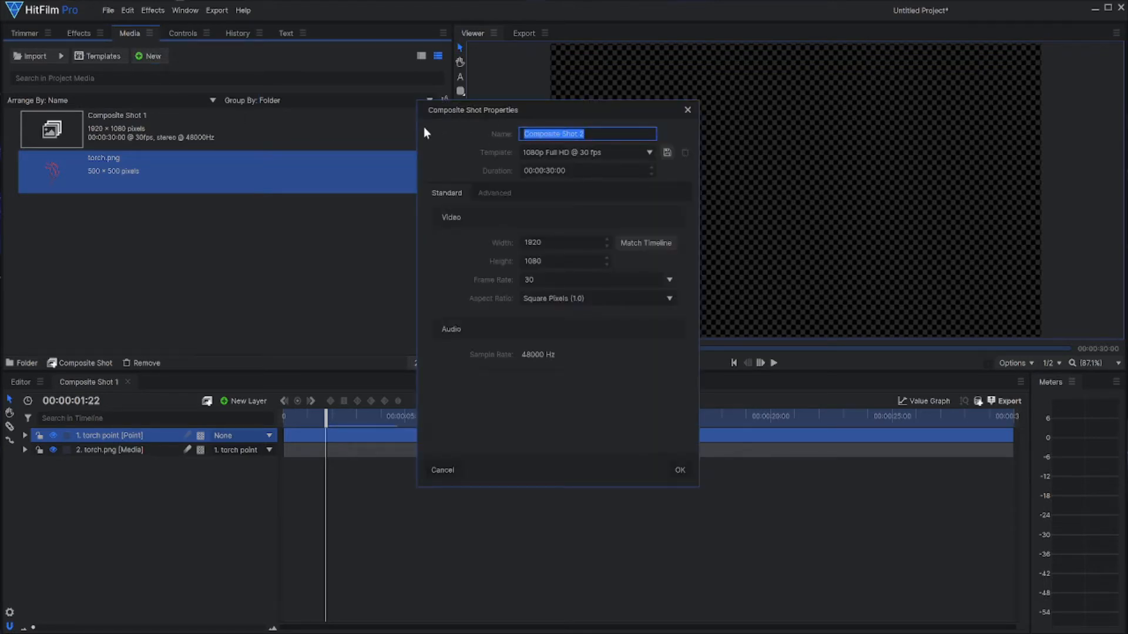
type("rectangel")
key("BackSpace")
key("BackSpace")
type("le")
key("Return")
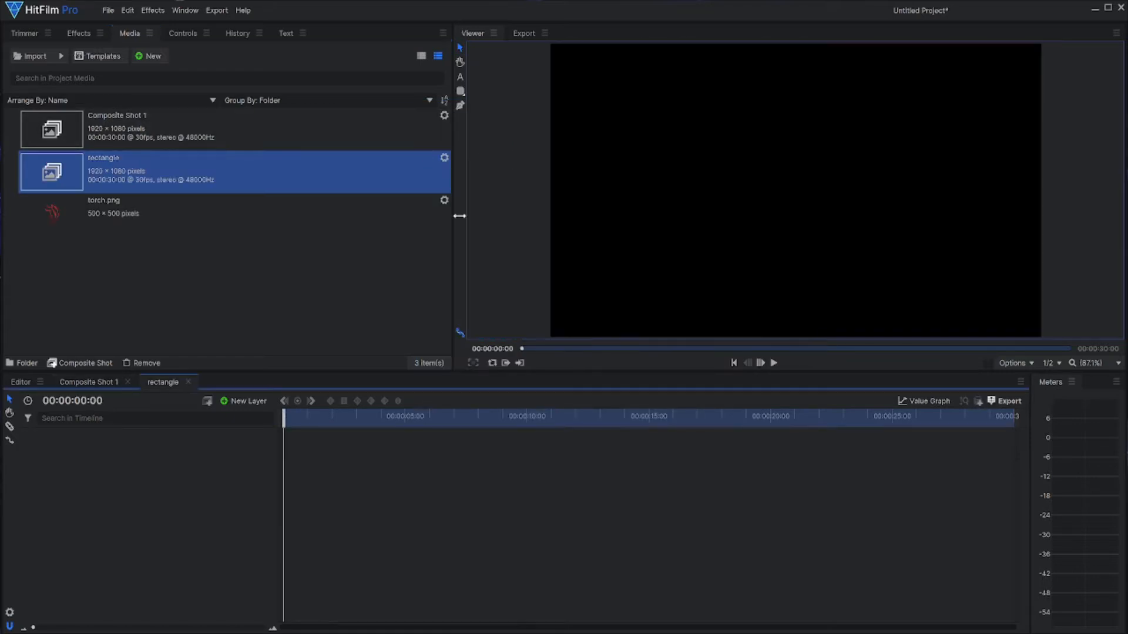
left_click(1016, 363)
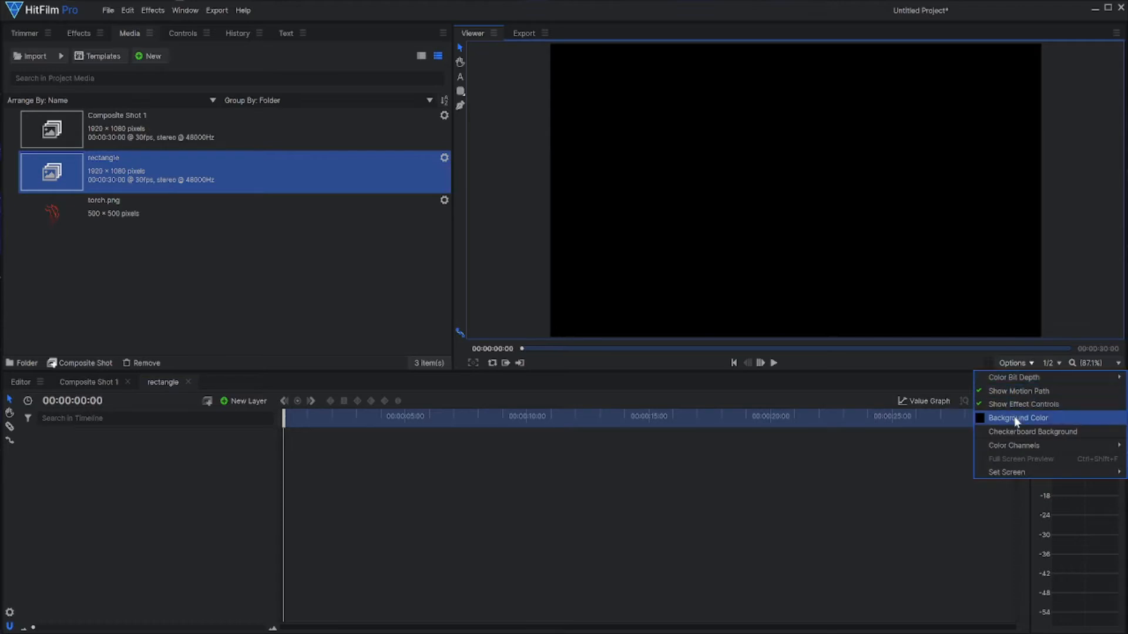
left_click(1014, 431)
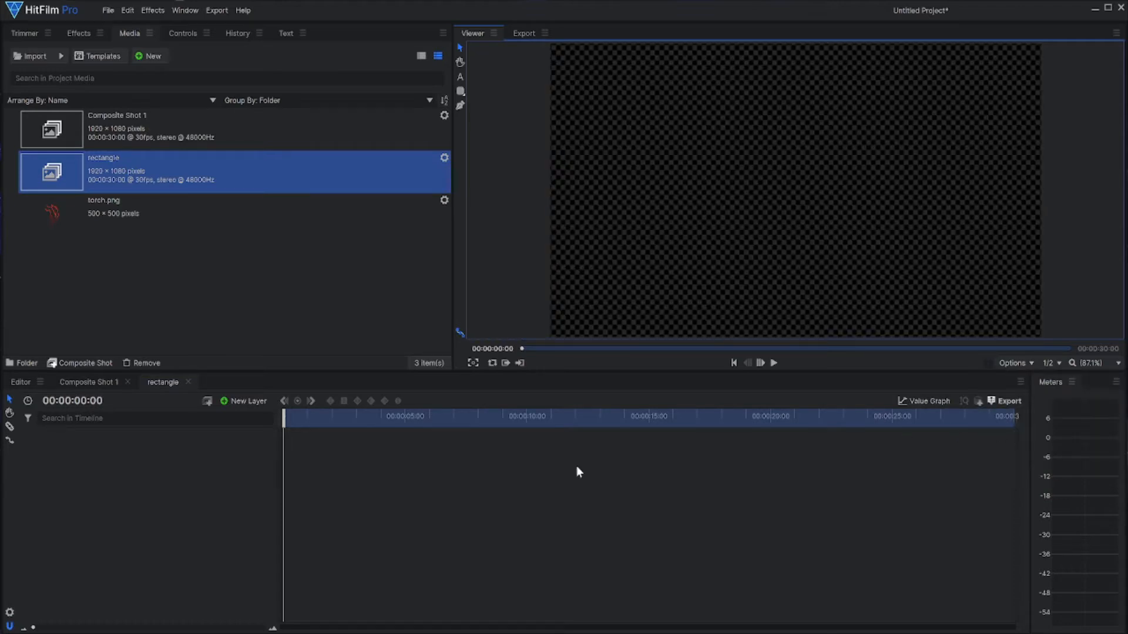
Step: Add a red 1920 × 1080 plane layer to the rectangle composite shot
left_click(238, 403)
left_click(242, 419)
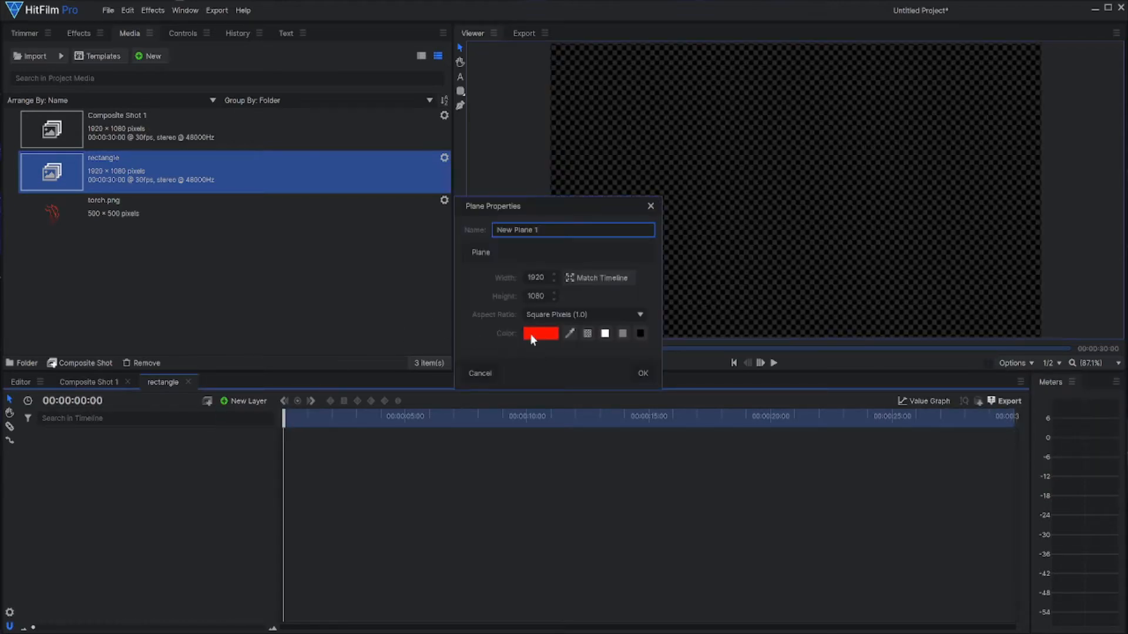
left_click(642, 373)
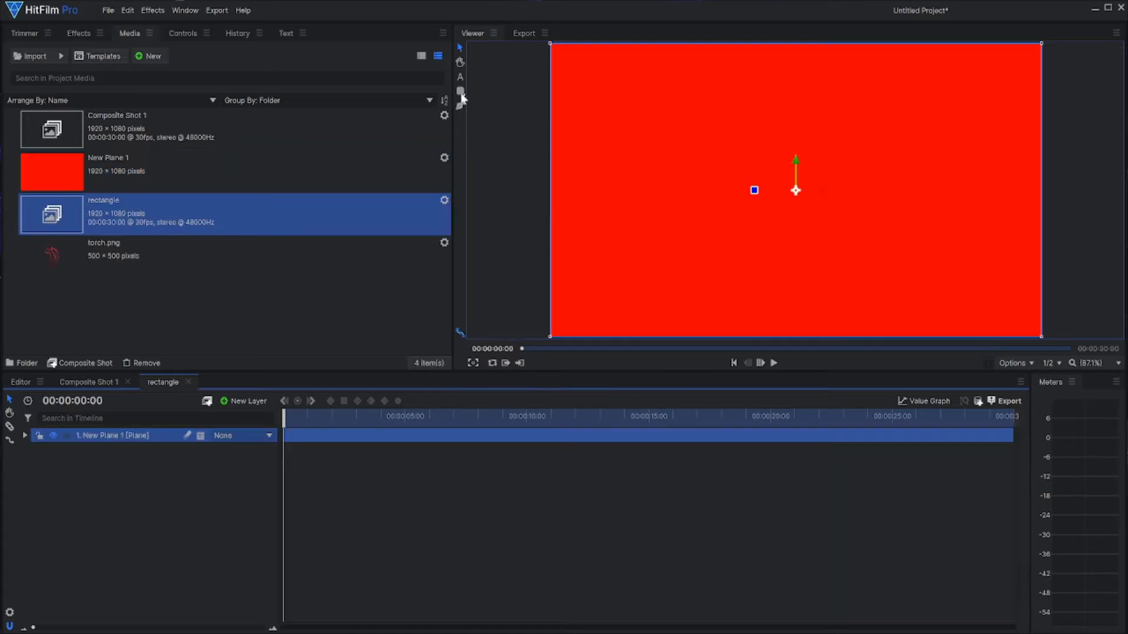
Step: Cut the red plane down to a small horizontal rounded rectangle near the frame's centre with a Rounded Rect Mask
left_click(460, 92)
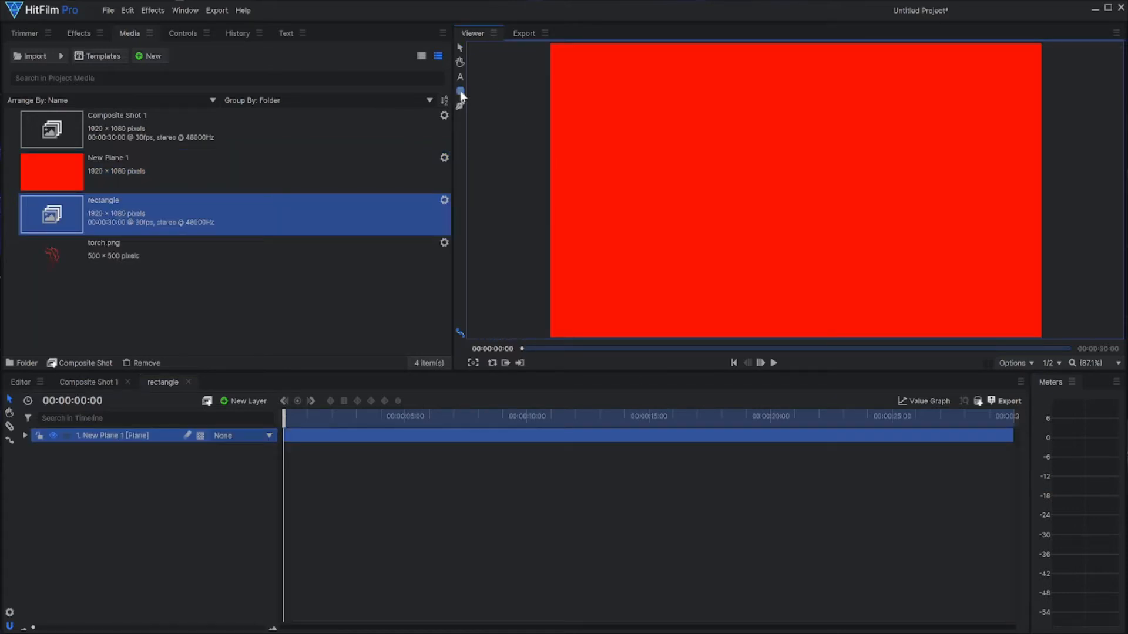
left_click(462, 93)
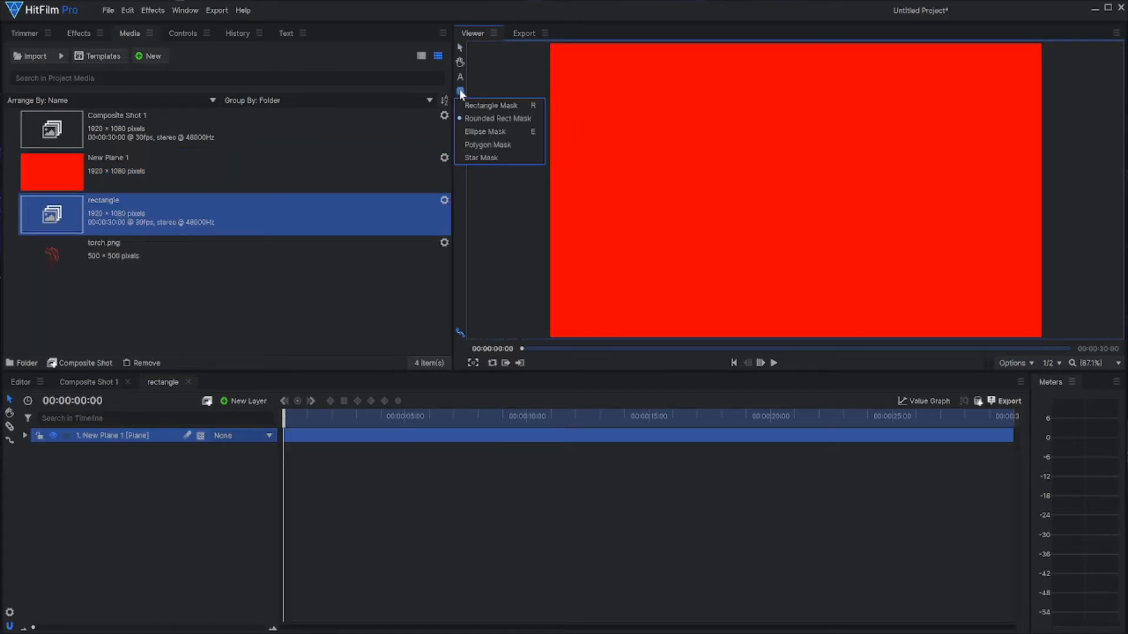
left_click(472, 120)
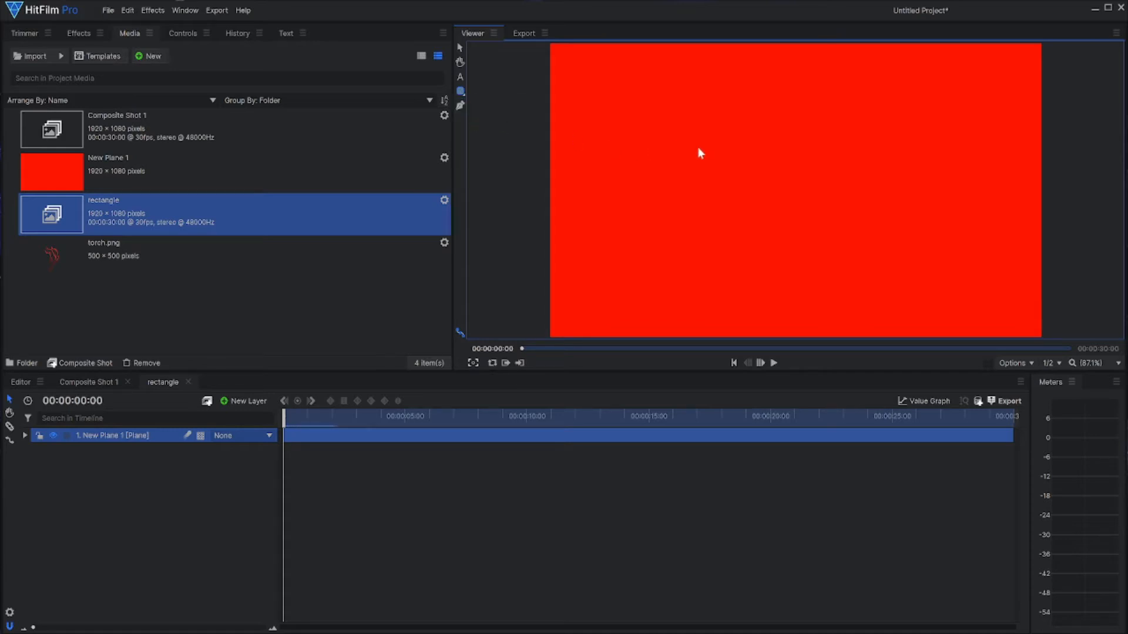
left_click_drag(703, 171, 839, 218)
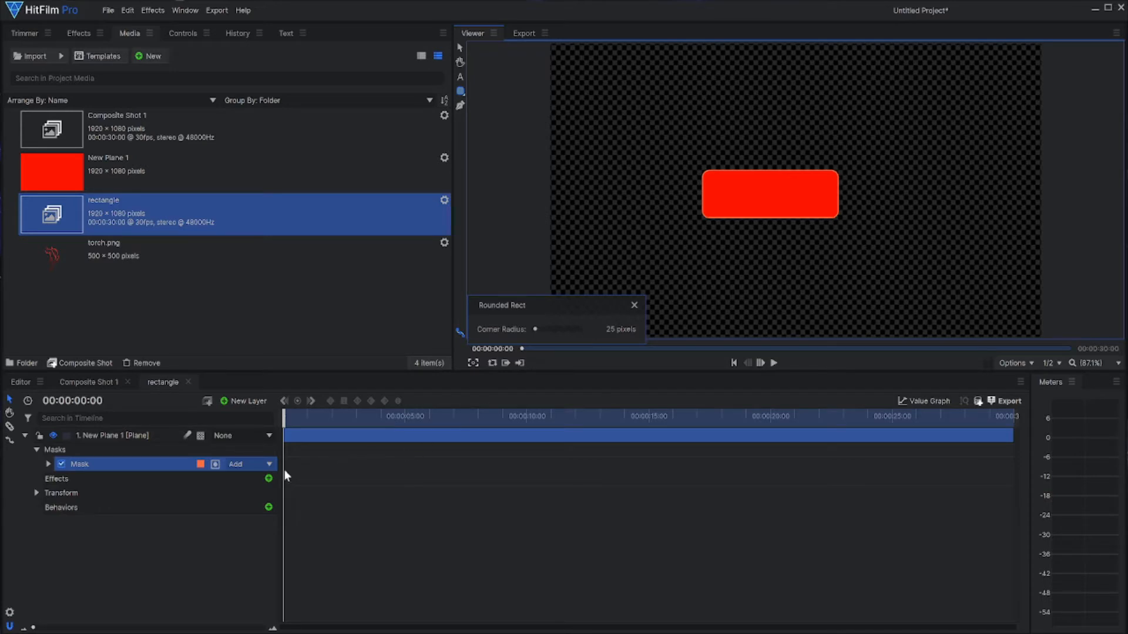
left_click(139, 438)
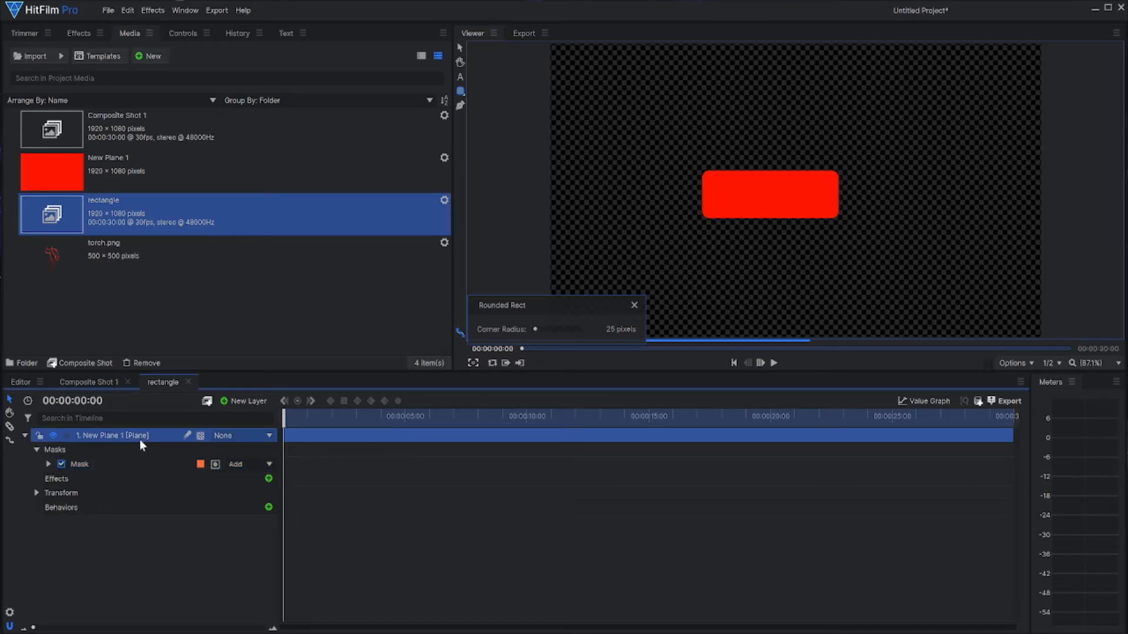
left_click(23, 436)
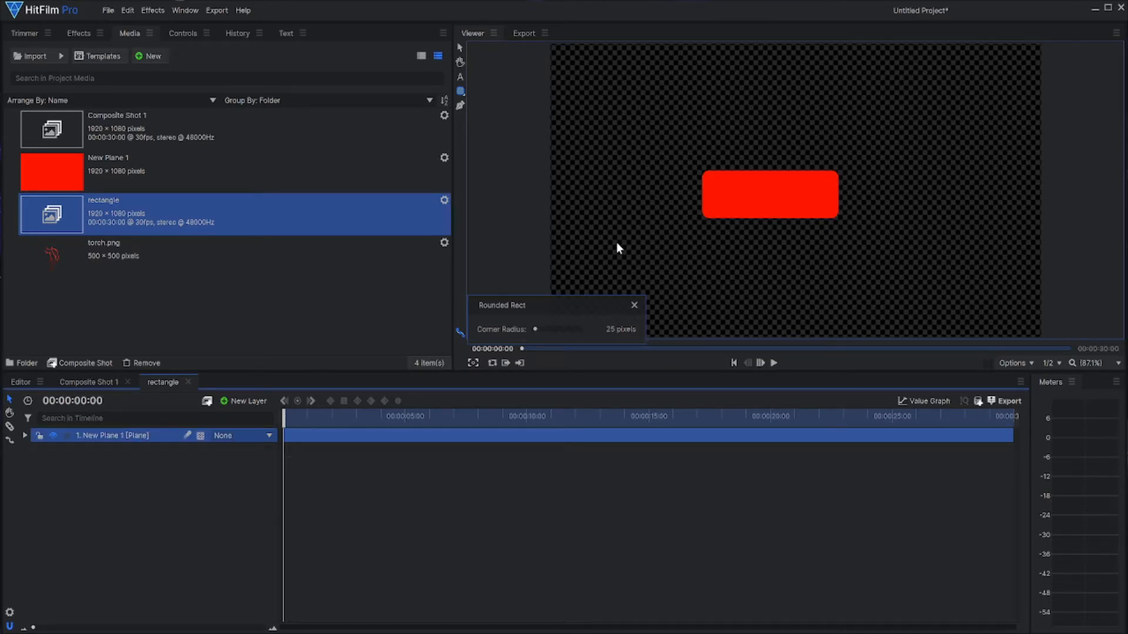
Step: Add a point layer to the rectangle composite shot and rename it rectangle
left_click(260, 403)
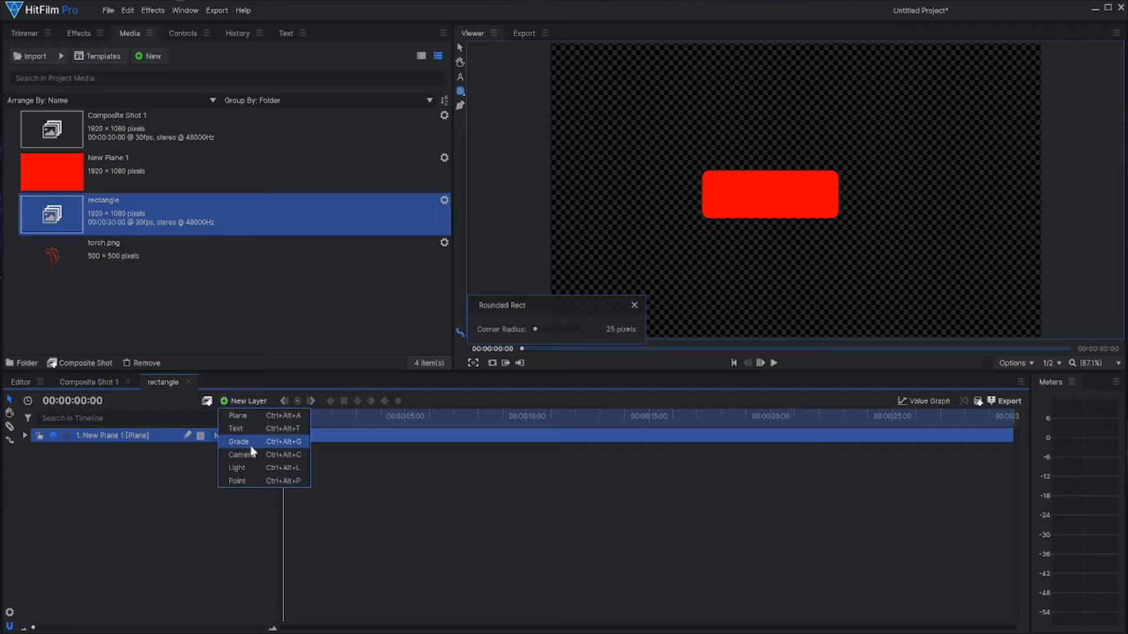
left_click(249, 482)
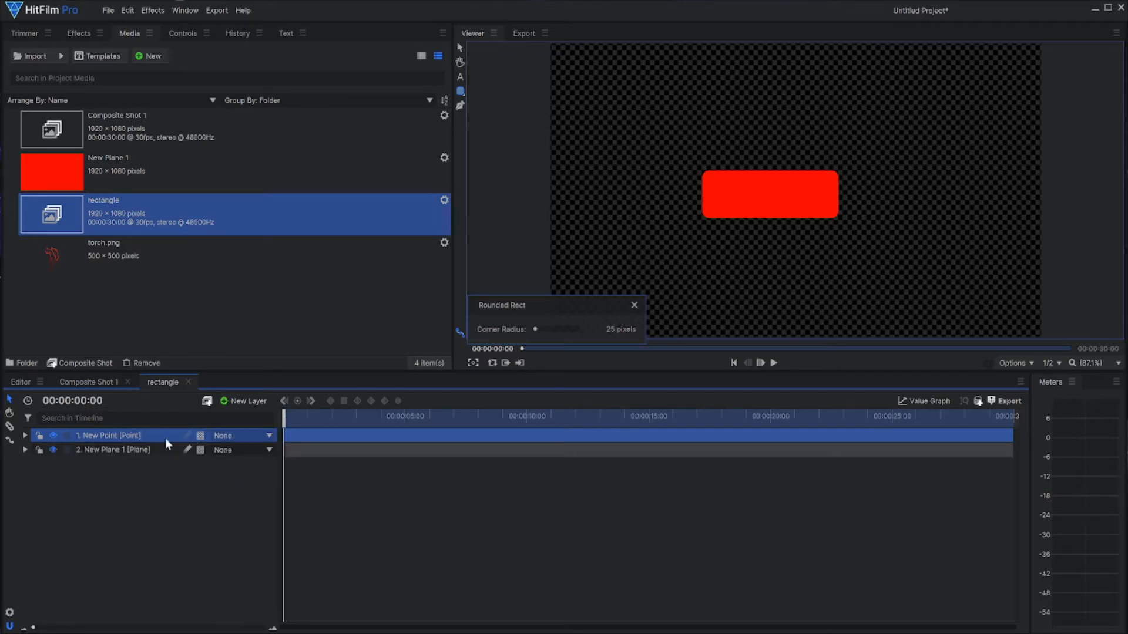
double_click(105, 434)
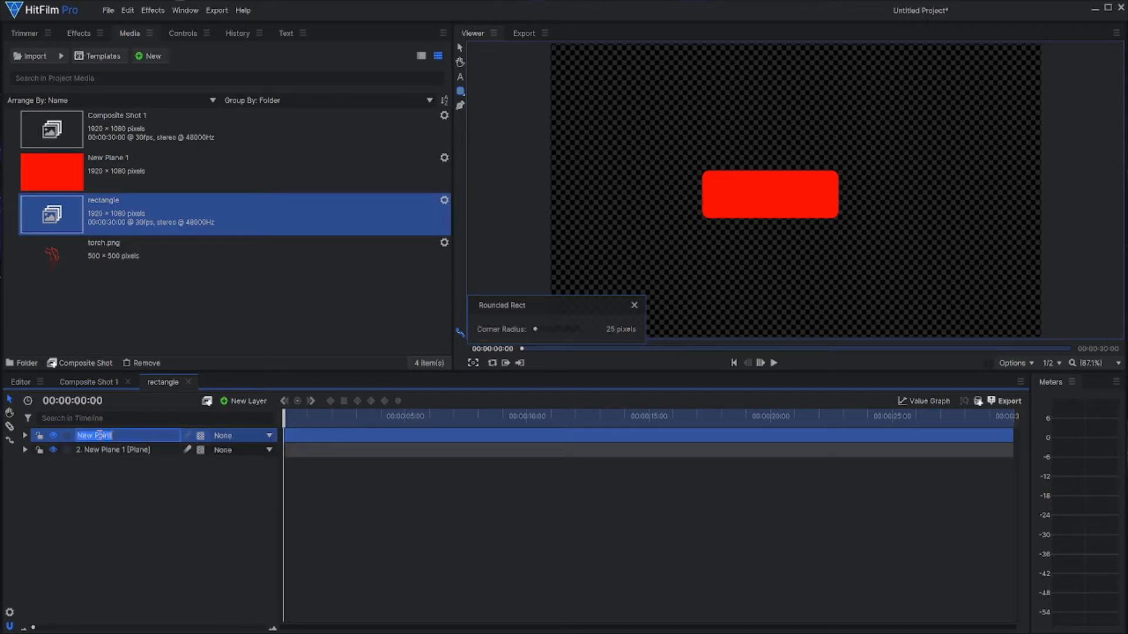
type("rectangle")
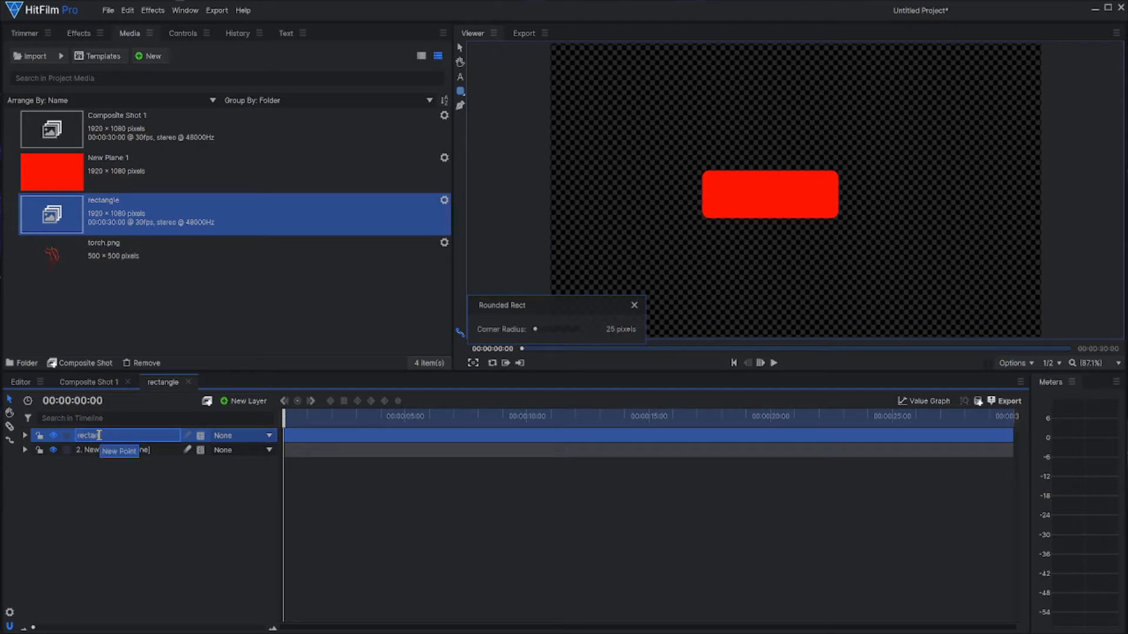
key("Return")
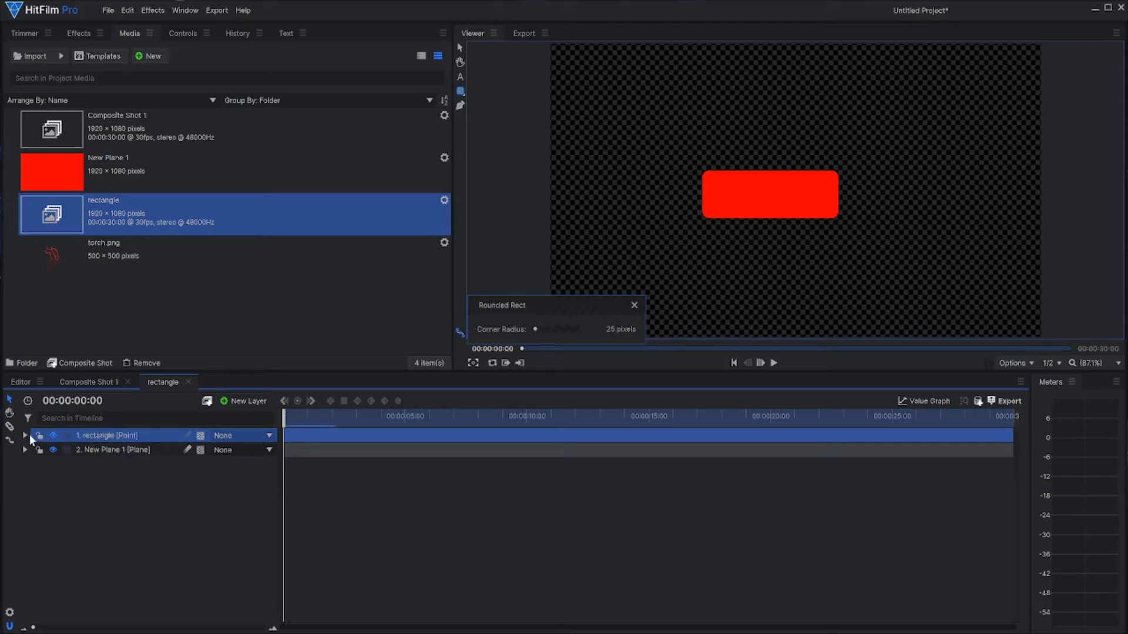
Step: Keyframe the rectangle point's Scale at 0% at 00:00:01:01
left_click(24, 436)
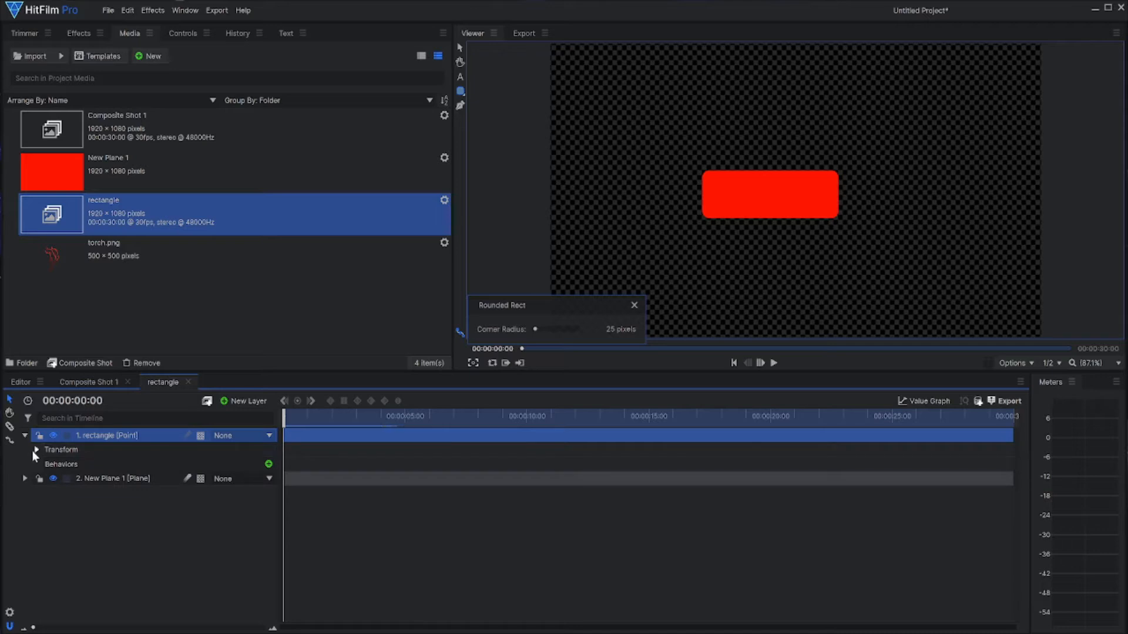
left_click(34, 450)
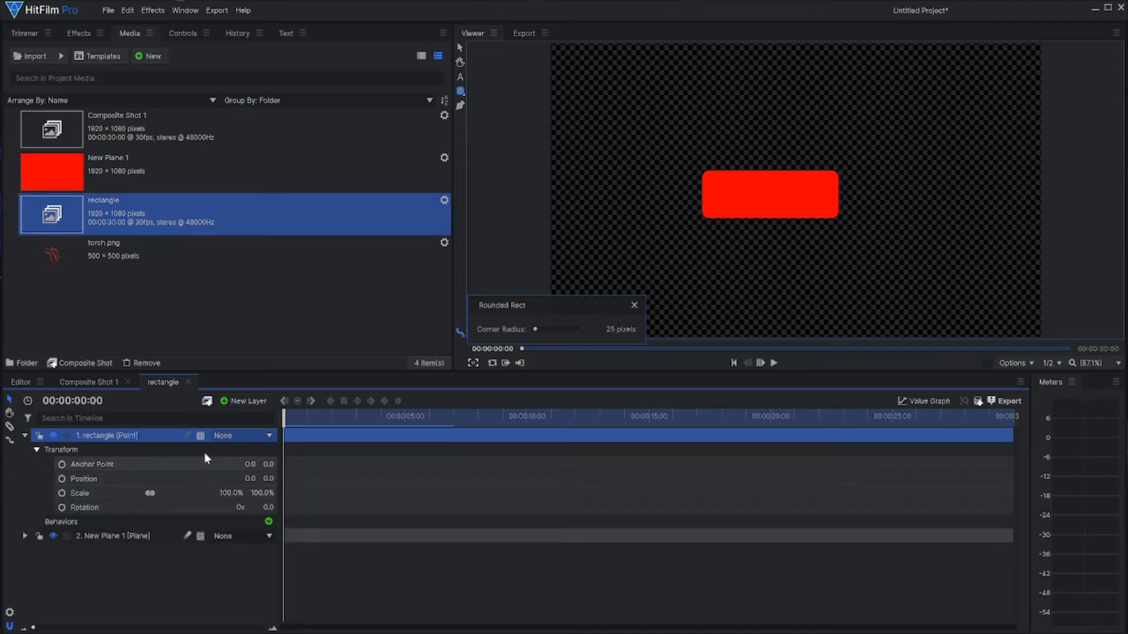
left_click_drag(281, 416, 306, 417)
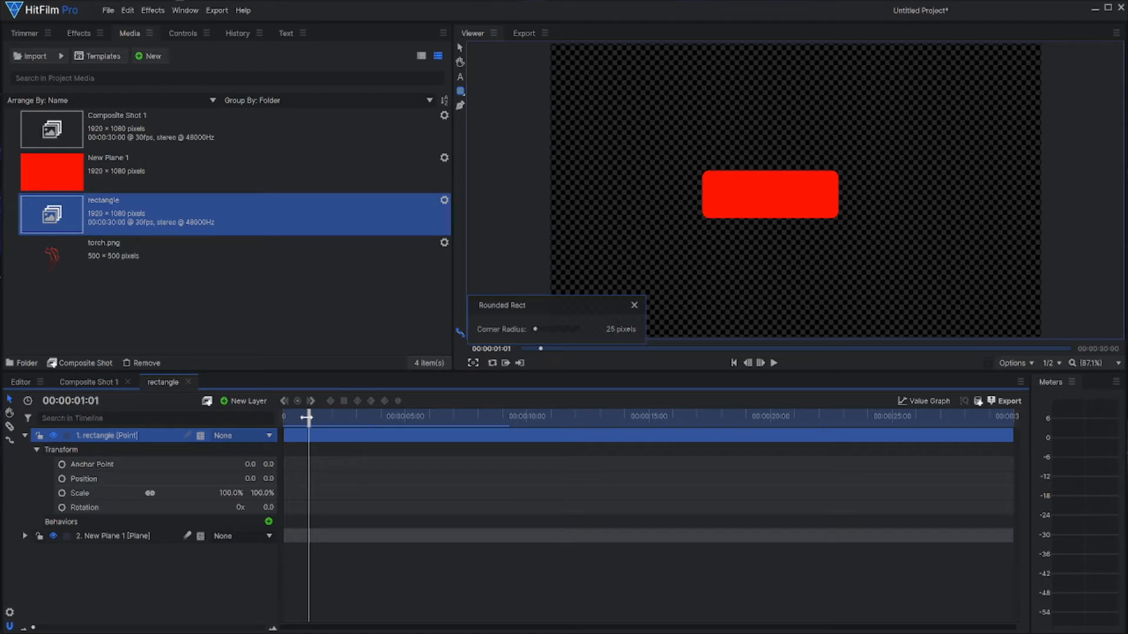
left_click(62, 494)
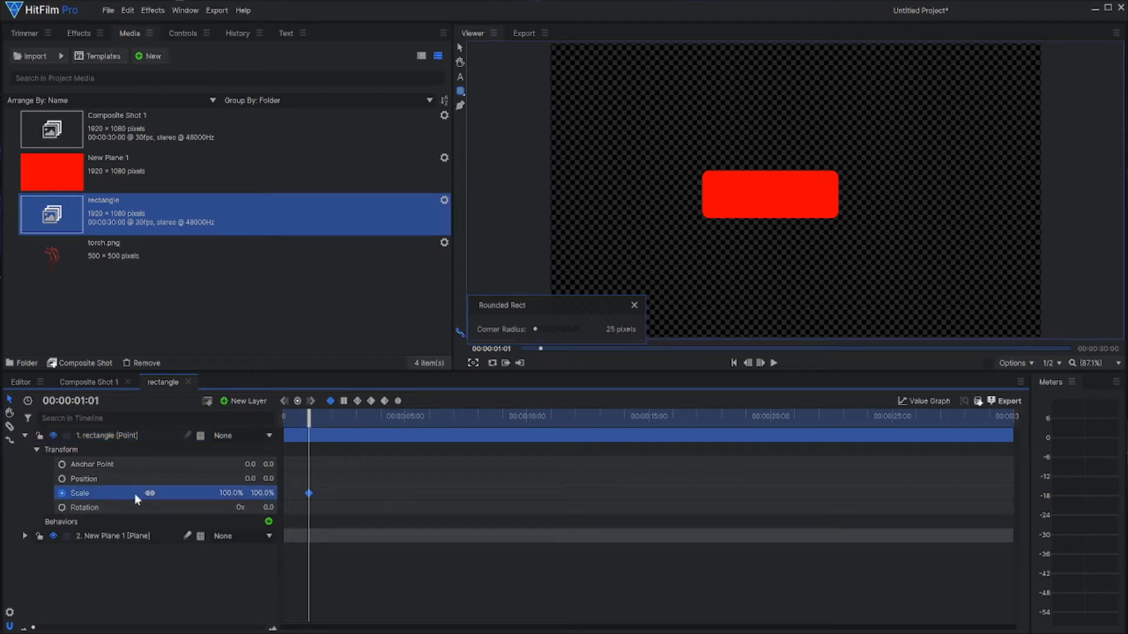
left_click(234, 492)
type("0")
key("Return")
Step: Add a second Scale keyframe of 100% to the rectangle point at 00:00:01:28
left_click_drag(309, 425, 329, 429)
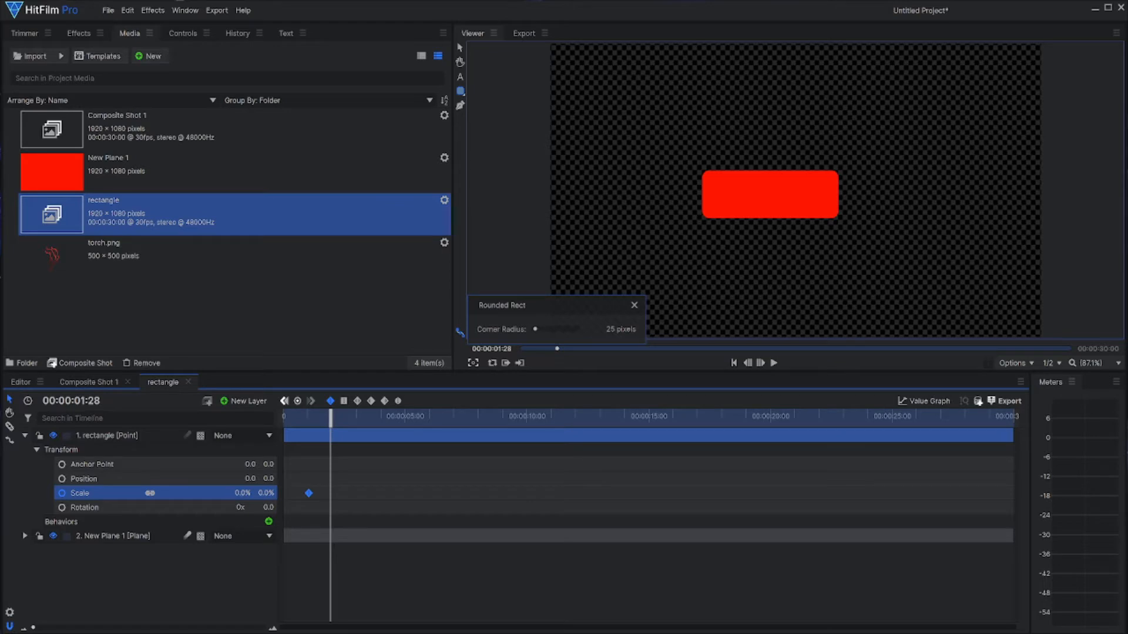
left_click(237, 494)
type("100")
key("Return")
Step: Move the rectangle point onto the middle of the red rectangle, at about -85, -9, and parent the New Plane 1 layer to it
left_click(91, 438)
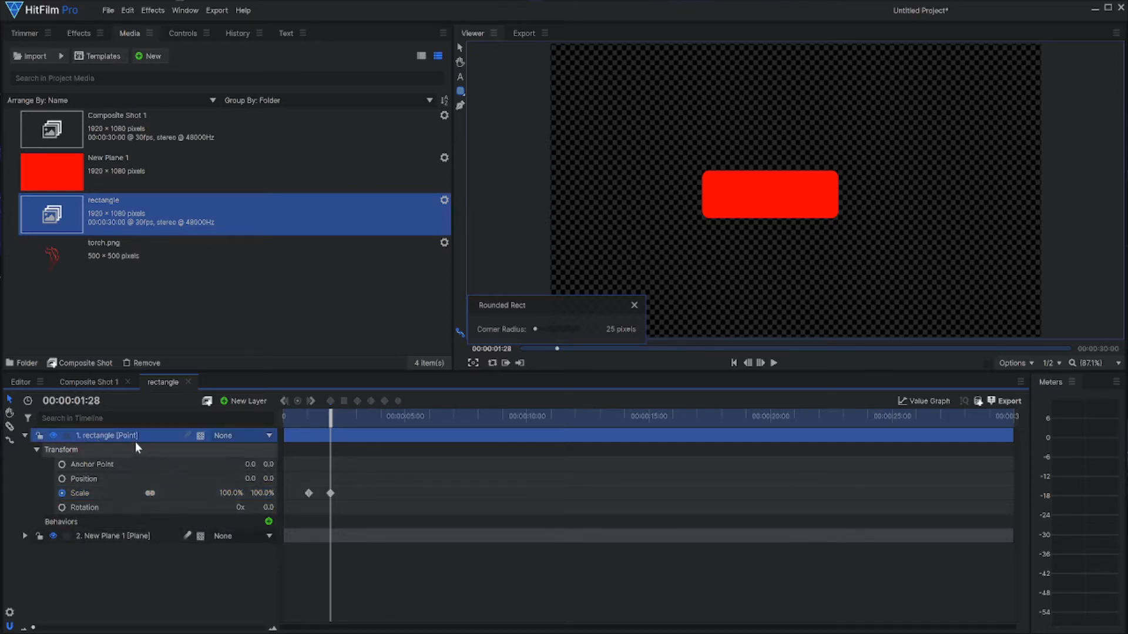
left_click(459, 47)
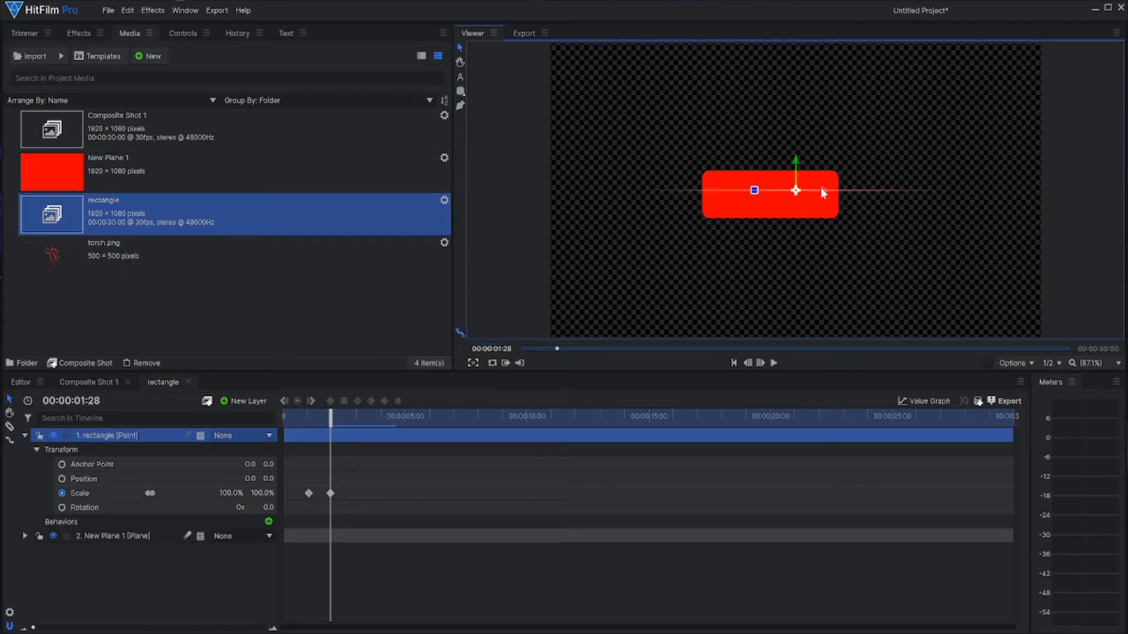
left_click_drag(822, 193, 794, 186)
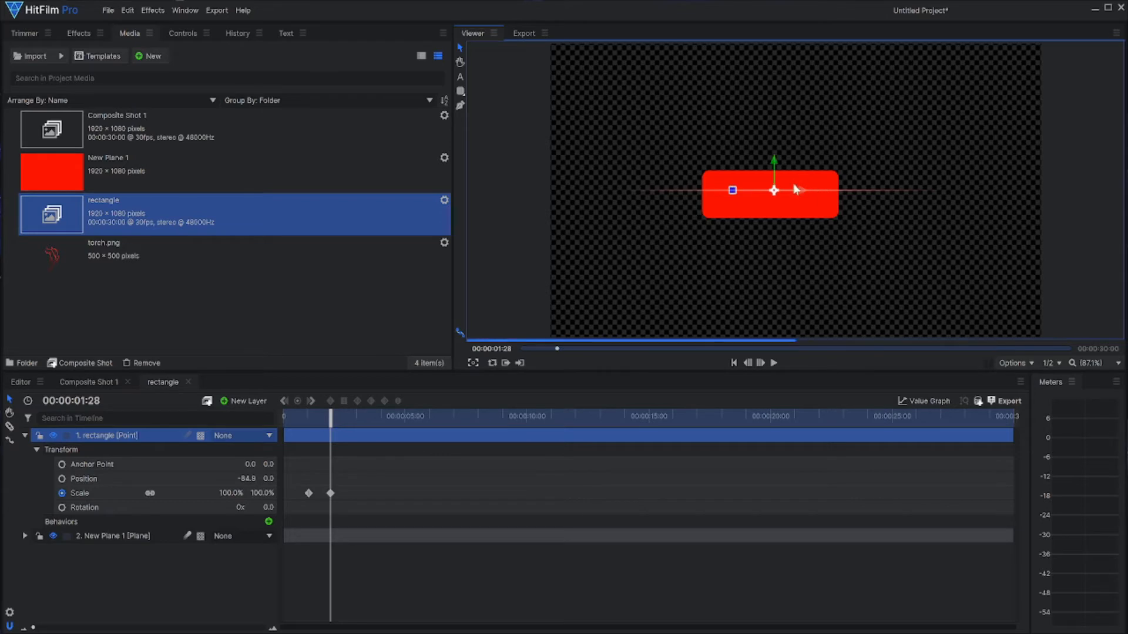
left_click(768, 155)
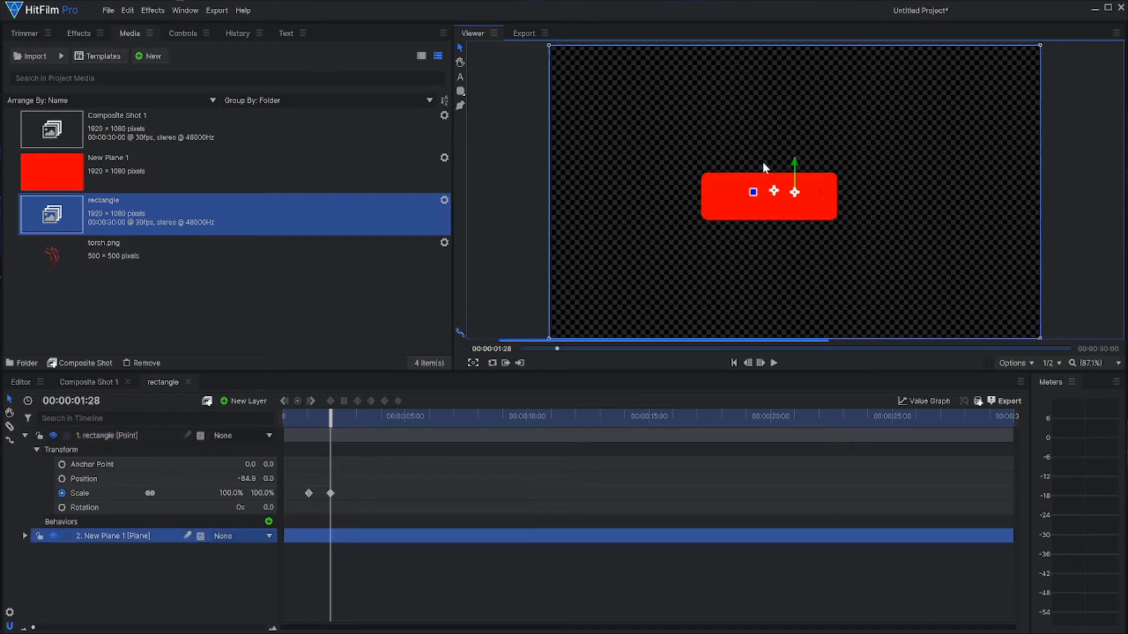
left_click(111, 435)
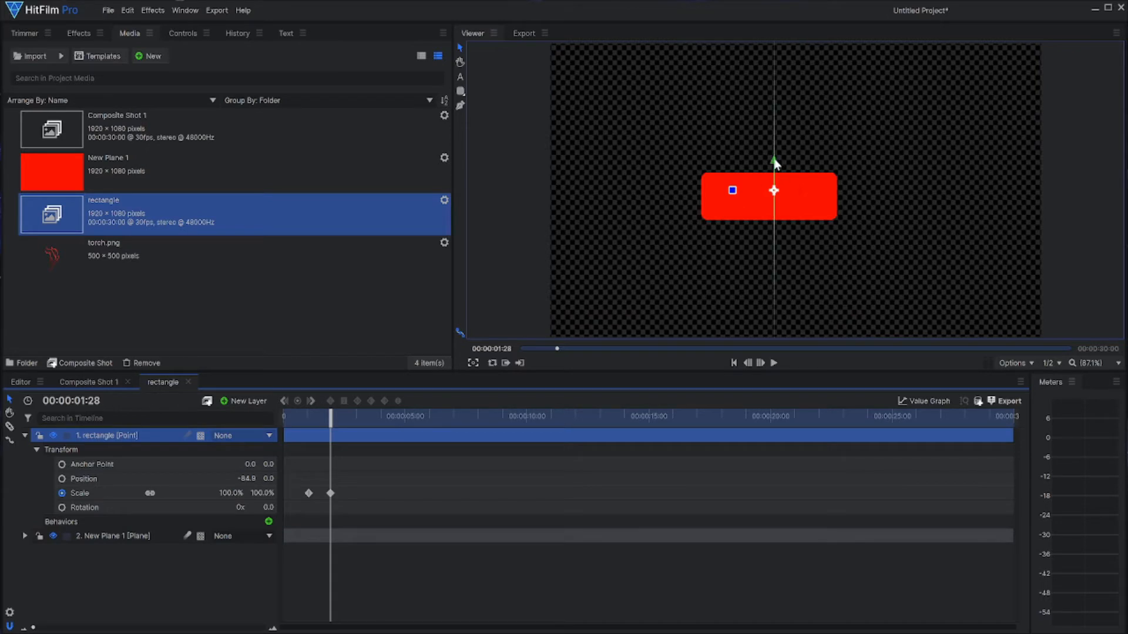
left_click_drag(775, 166, 774, 165)
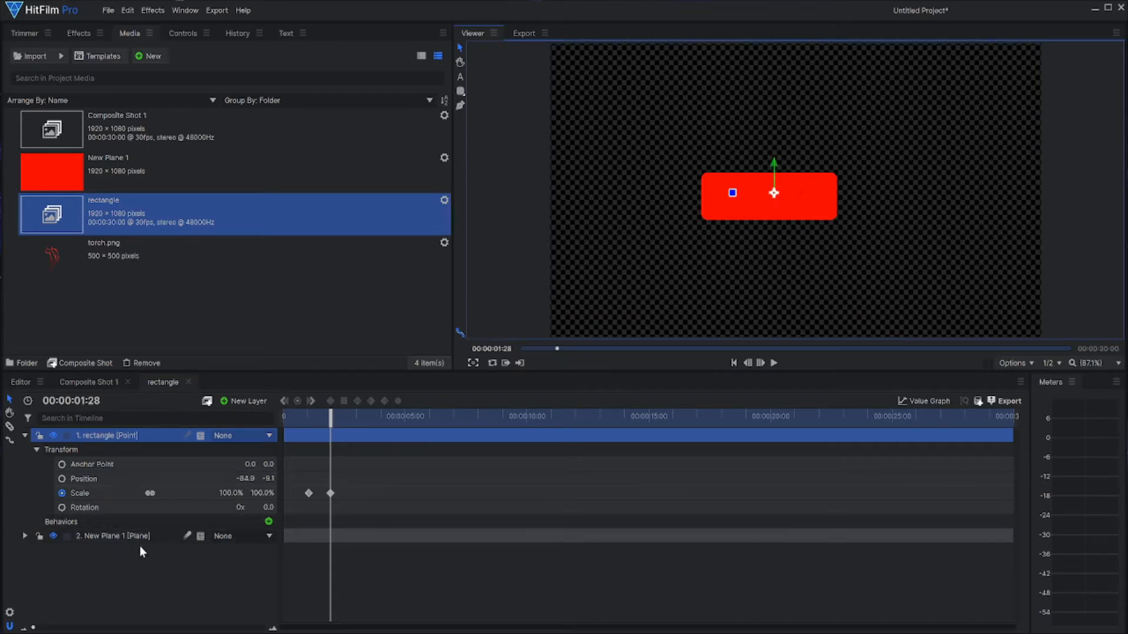
left_click(216, 540)
left_click(219, 566)
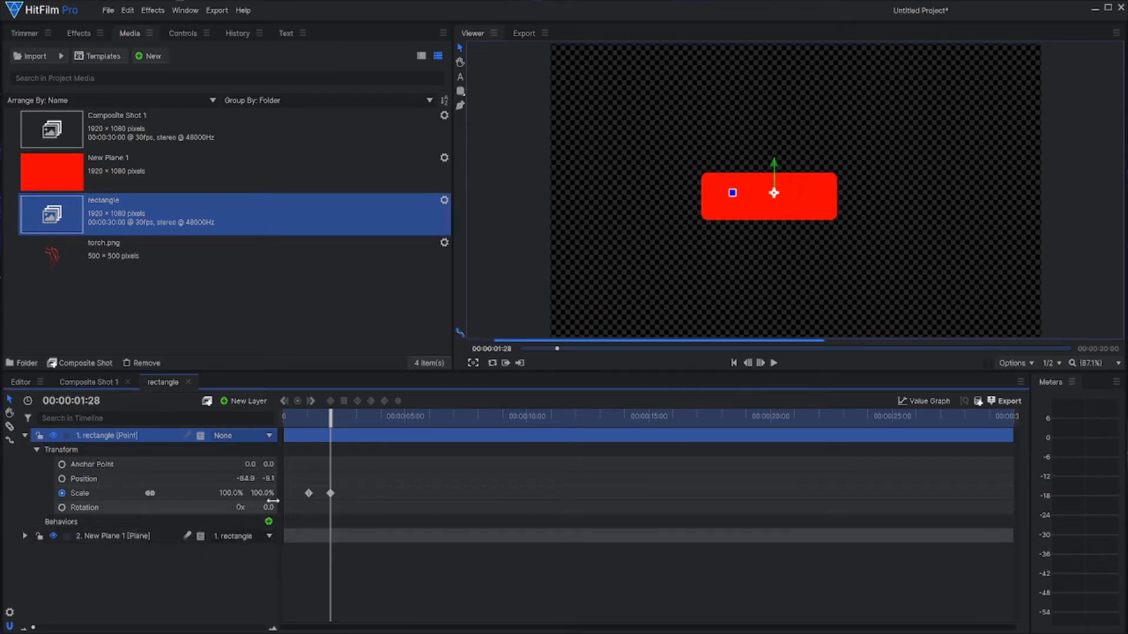
Step: Play the rectangle's scale-up animation from the start, pause it once it finishes, and return to the first frame
left_click_drag(345, 413, 283, 415)
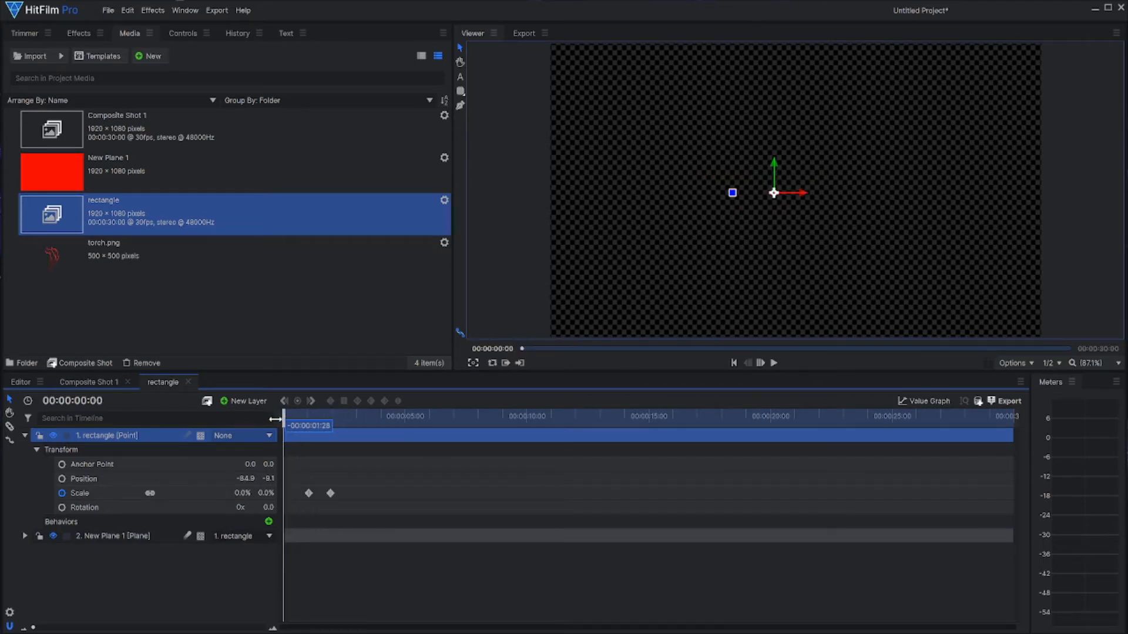
left_click(773, 363)
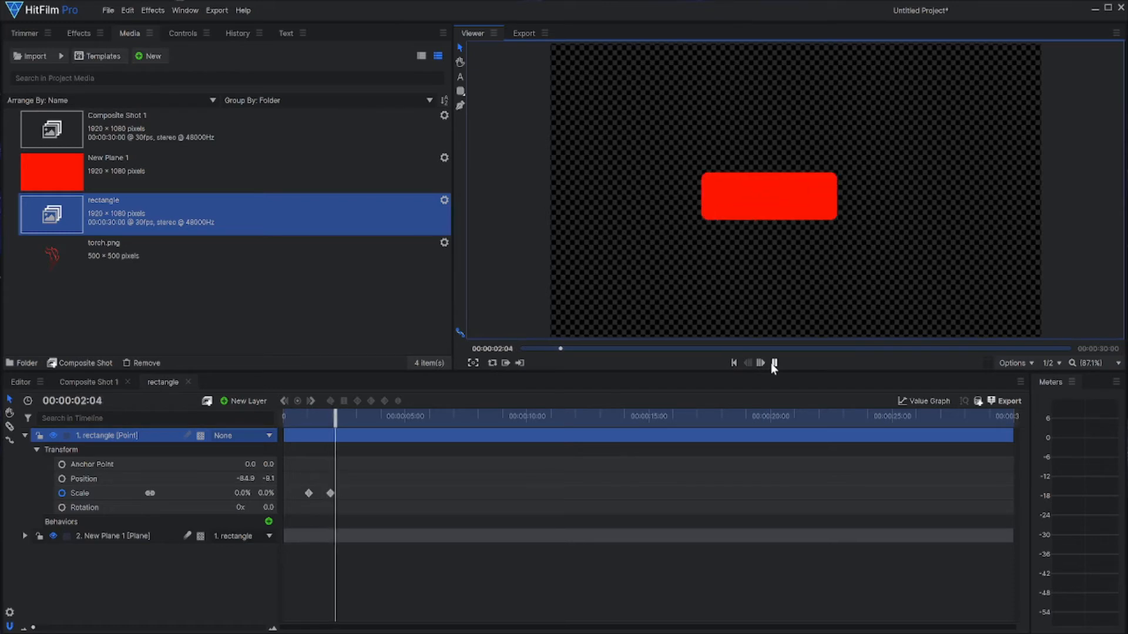
left_click(770, 363)
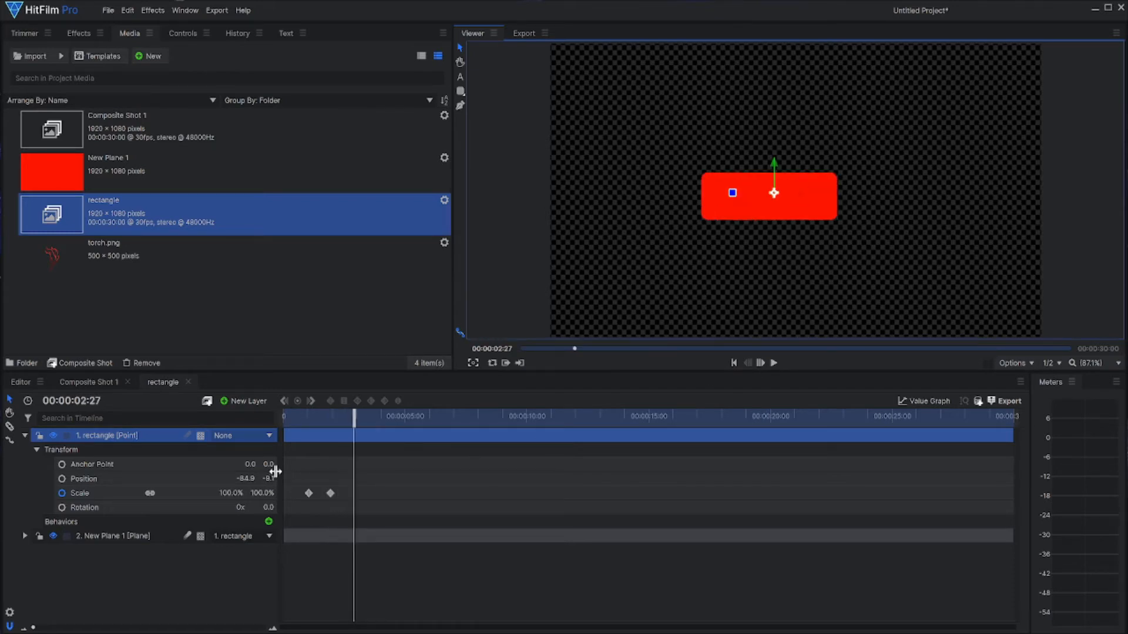
left_click_drag(351, 419, 282, 421)
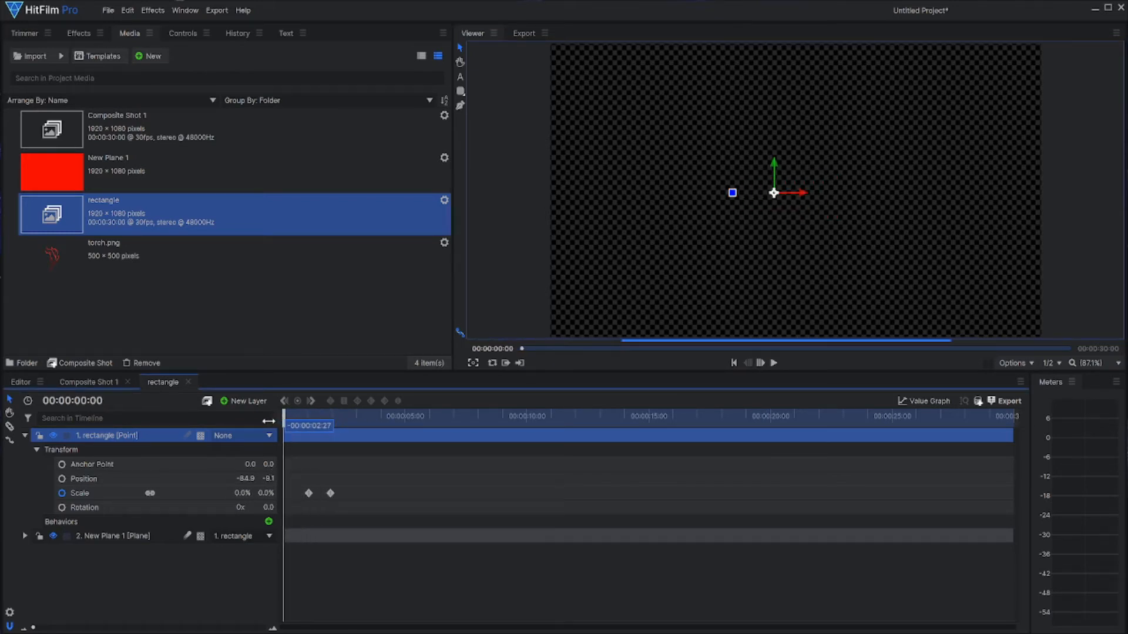
Step: Add a text layer to the rectangle composite shot and set its font to Impact
left_click(238, 401)
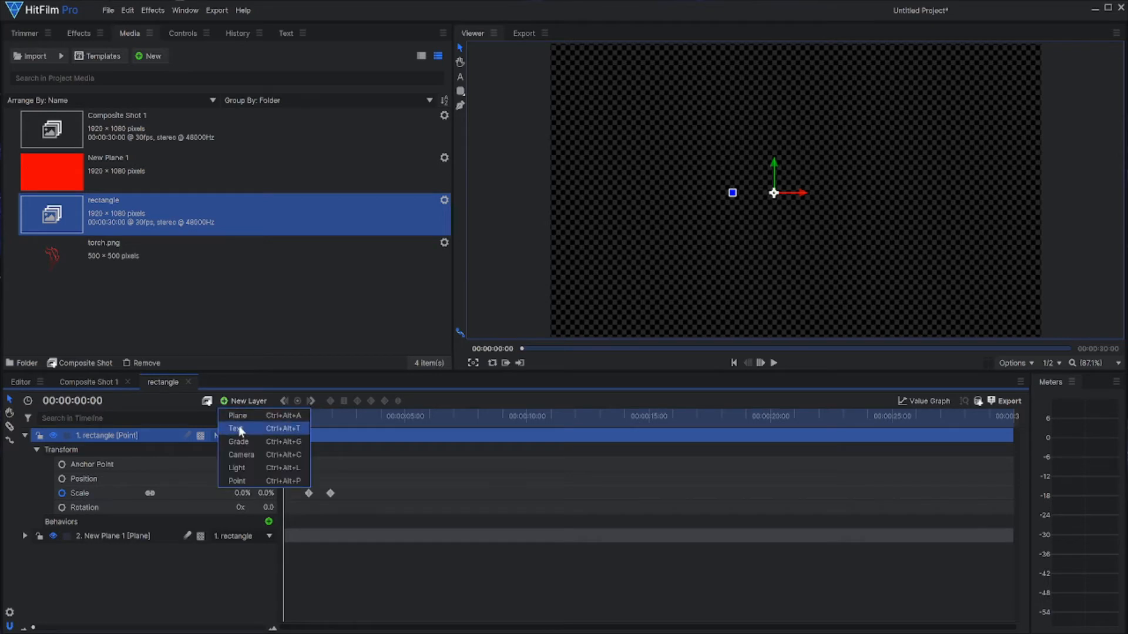
left_click(238, 429)
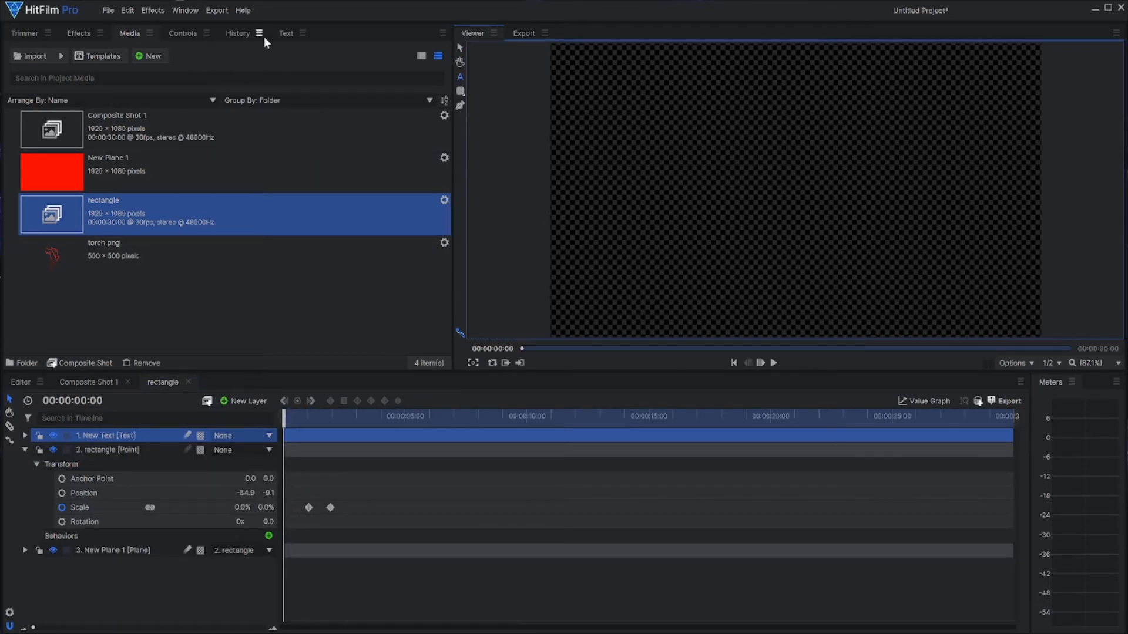
left_click(283, 34)
left_click(71, 82)
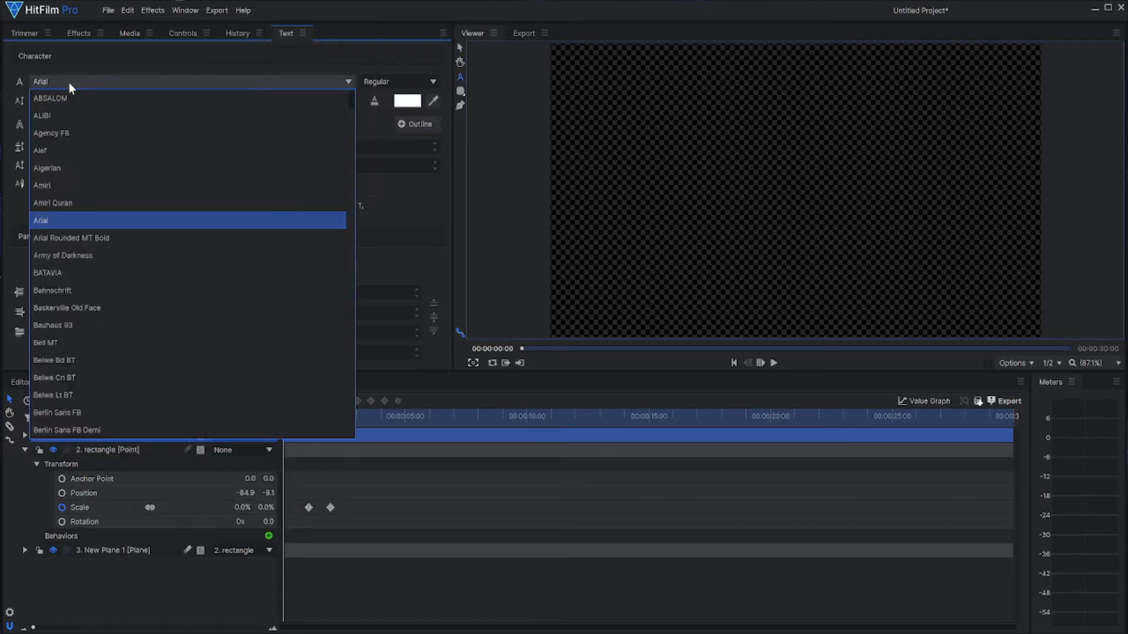
type("imp")
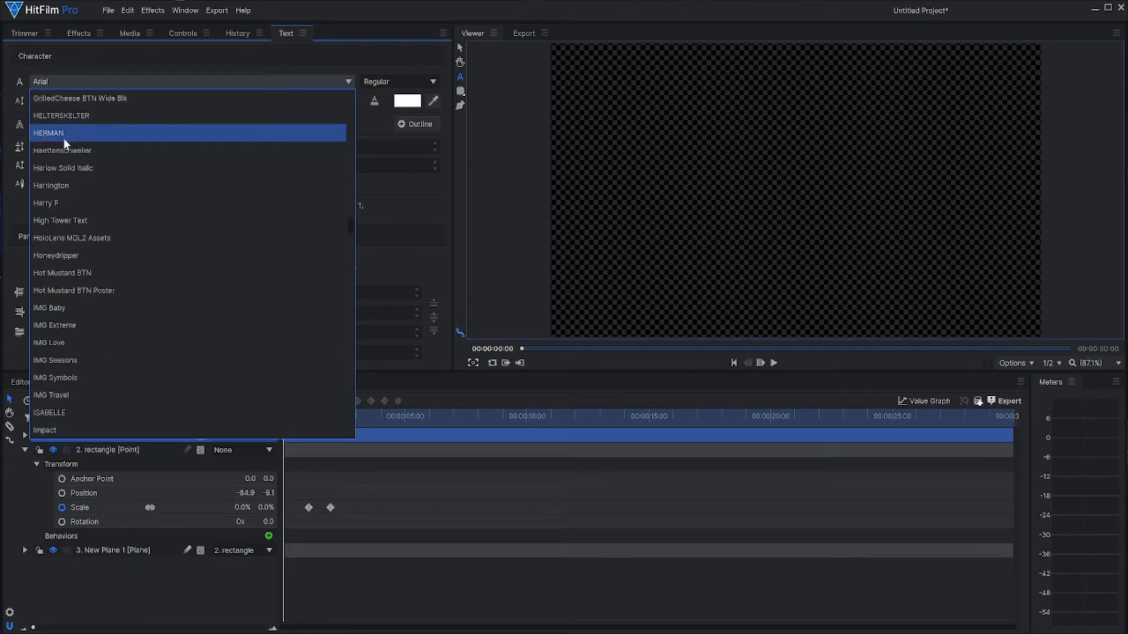
left_click(45, 427)
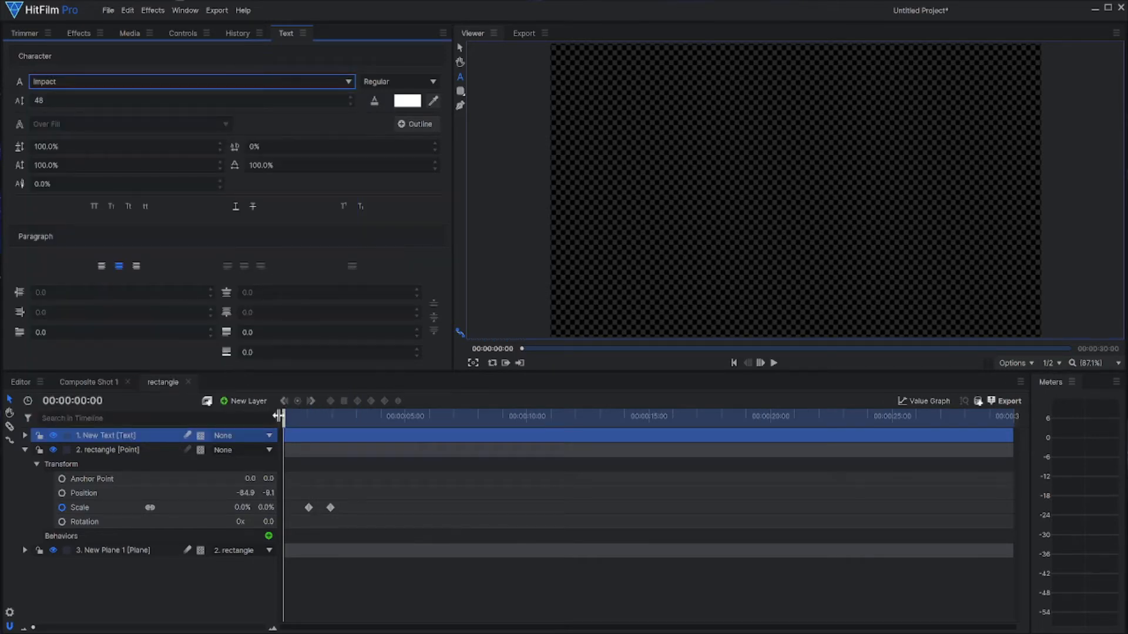
Step: Enter SUBSCRIBE in the text layer at 00:00:01:23, where the red rectangle is in view
left_click_drag(283, 417, 321, 423)
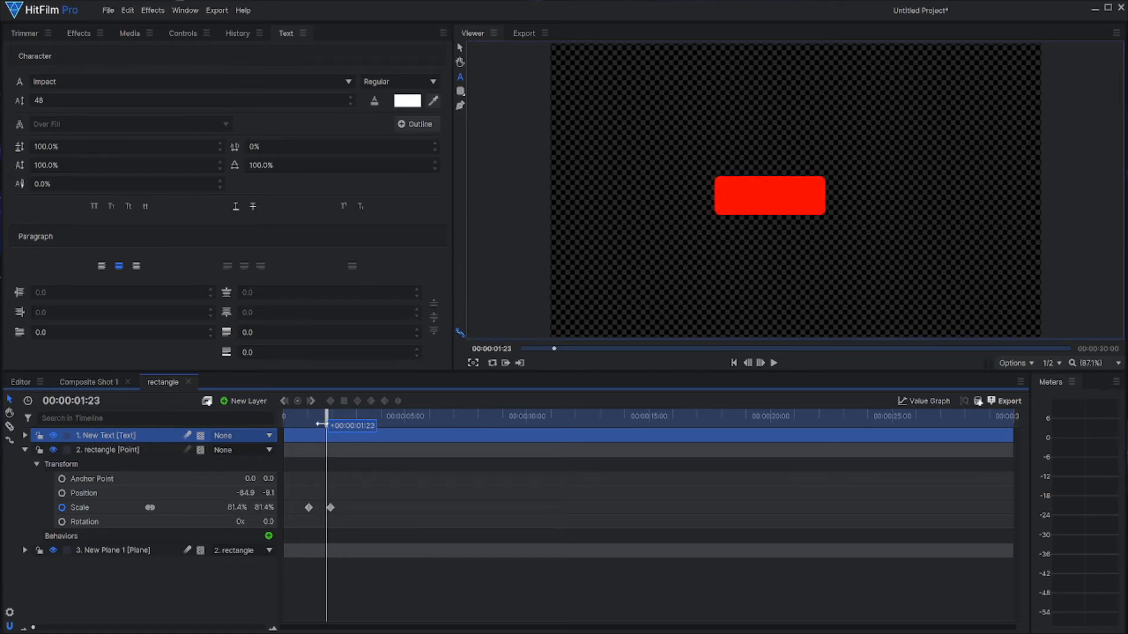
left_click(460, 79)
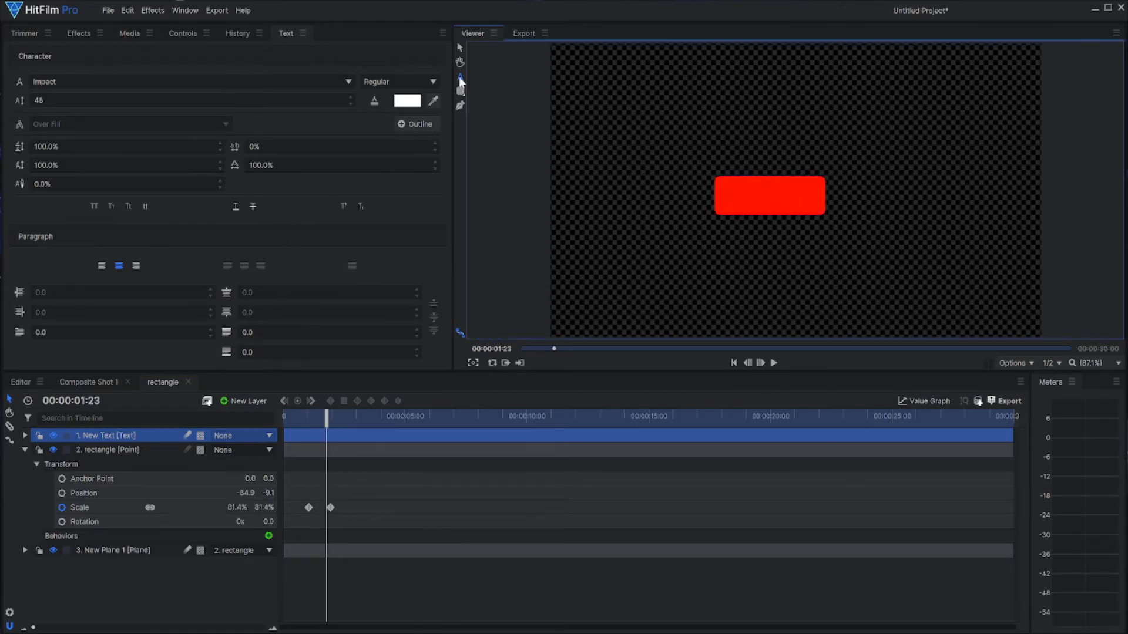
type("S")
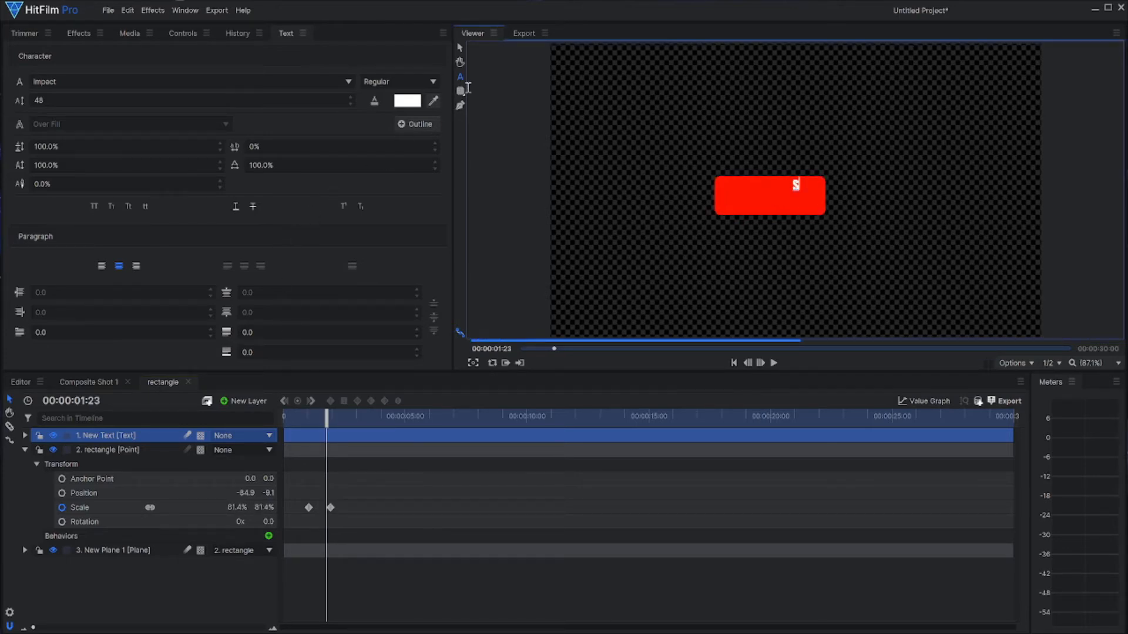
type("UCBRIBE")
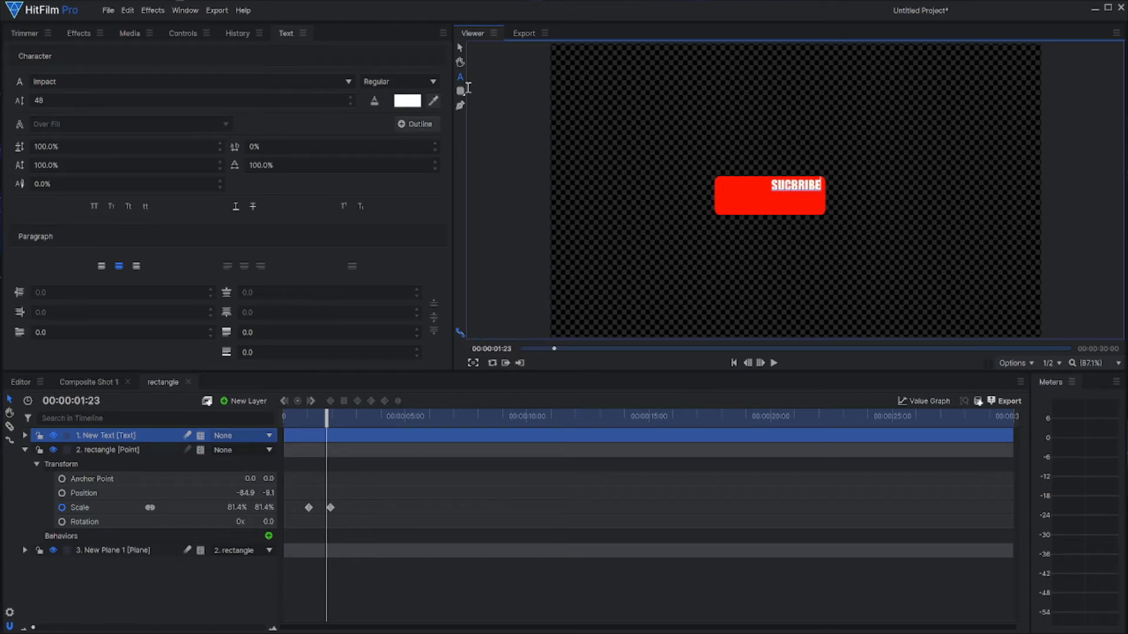
key("BackSpace")
key("BackSpace")
key("BackSpace")
key("BackSpace")
key("BackSpace")
key("BackSpace")
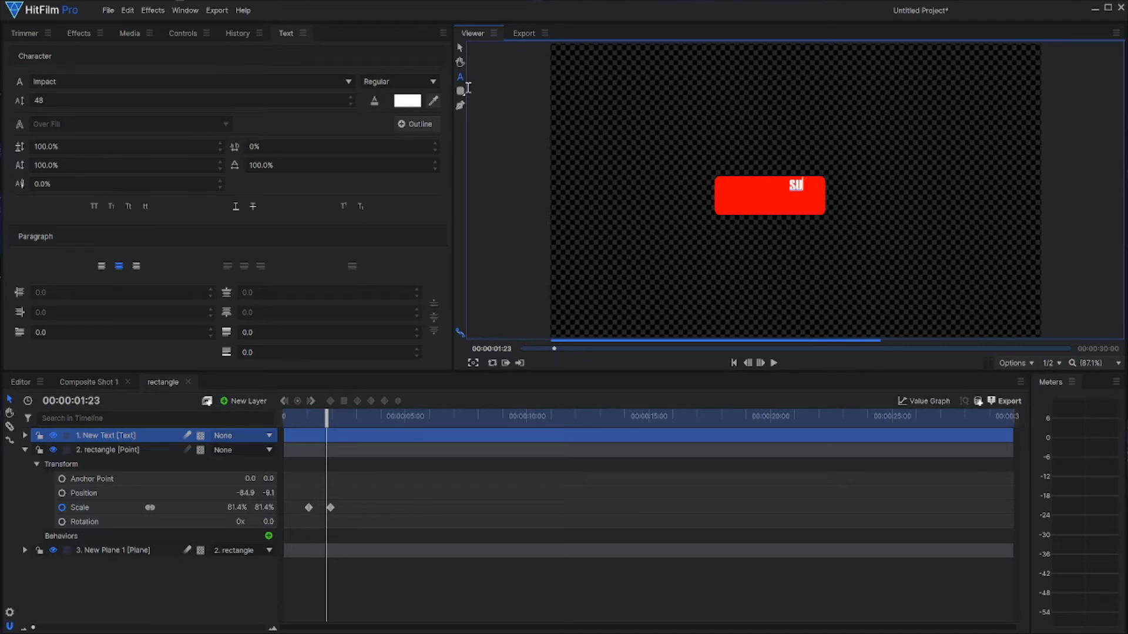
type("BSCRIBE")
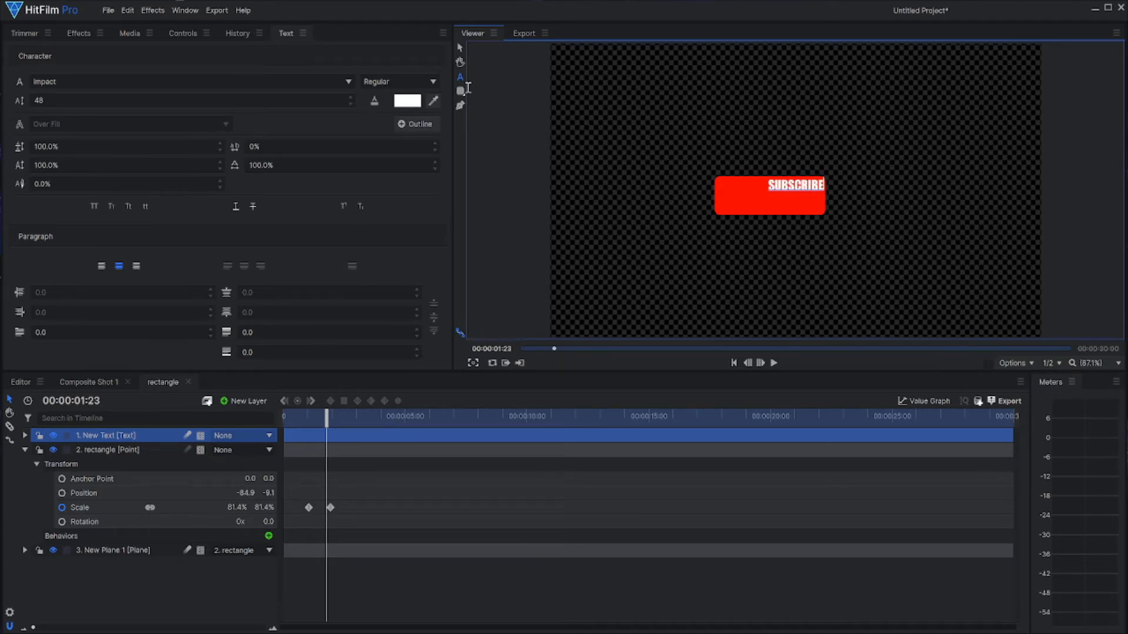
Step: Set the SUBSCRIBE text's size to 83 at 00:00:02:00 and centre it on the red rectangle
key("ctrl+a")
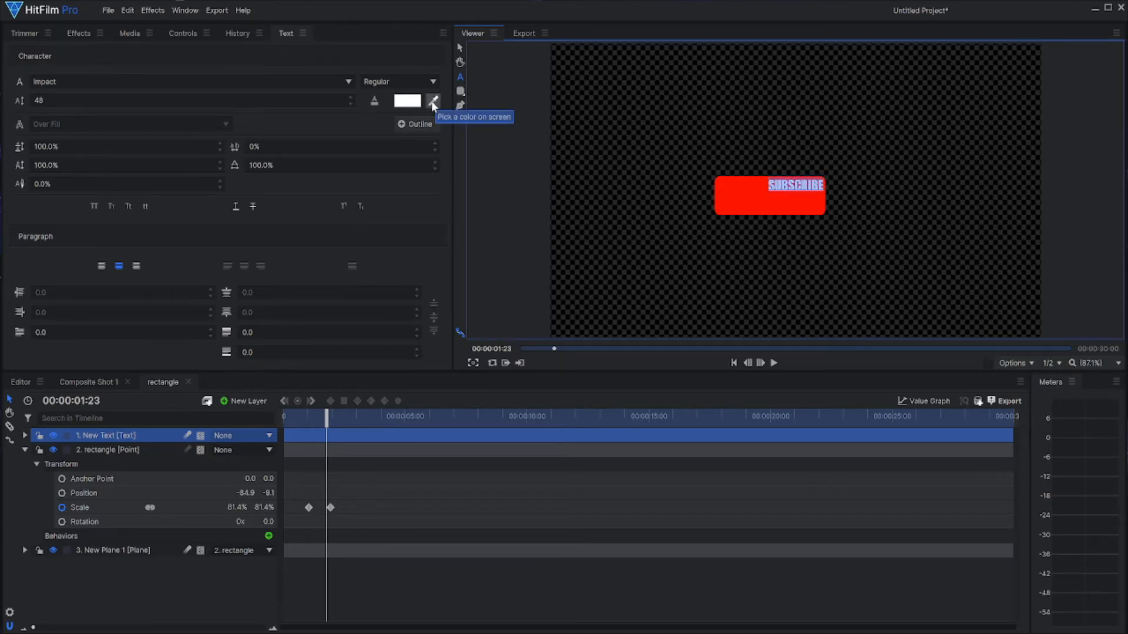
left_click_drag(324, 414, 332, 414)
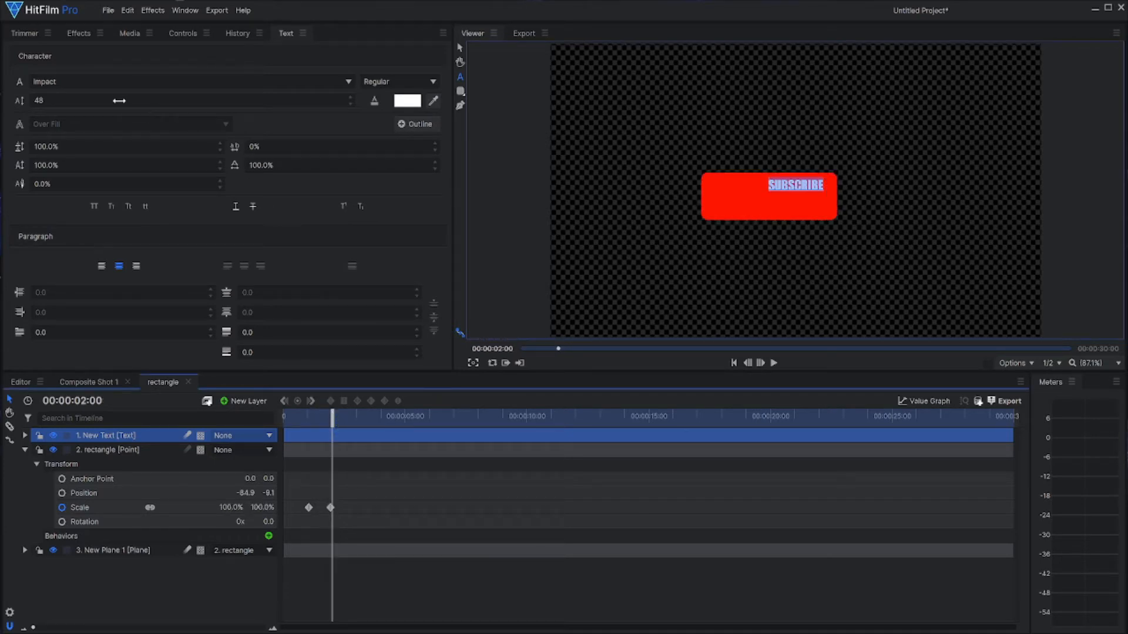
left_click_drag(119, 101, 140, 101)
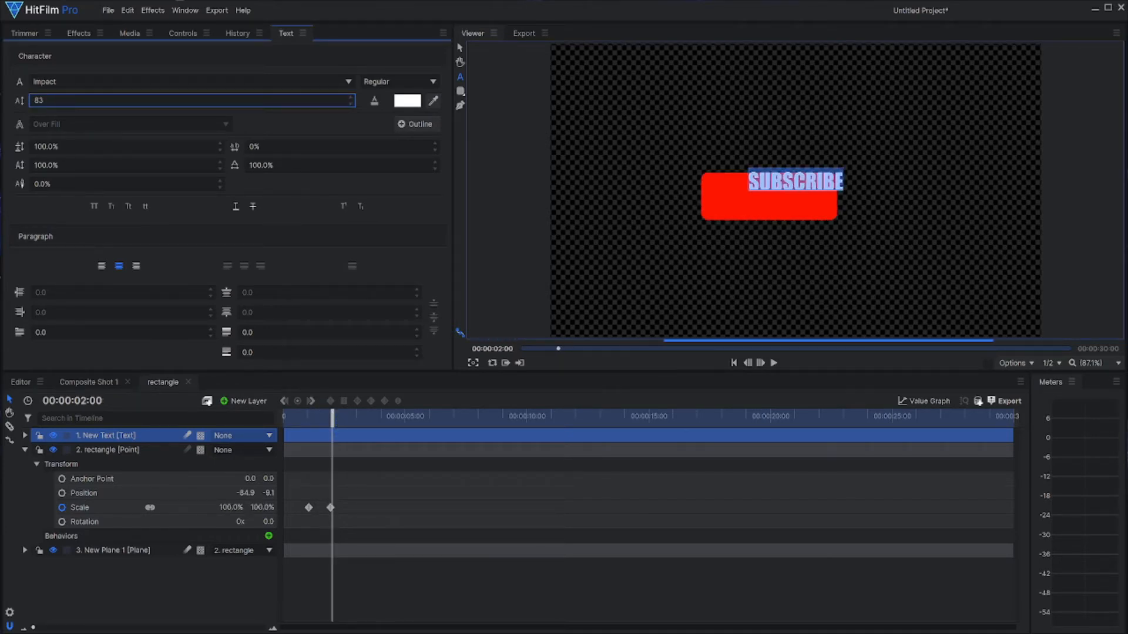
left_click(459, 47)
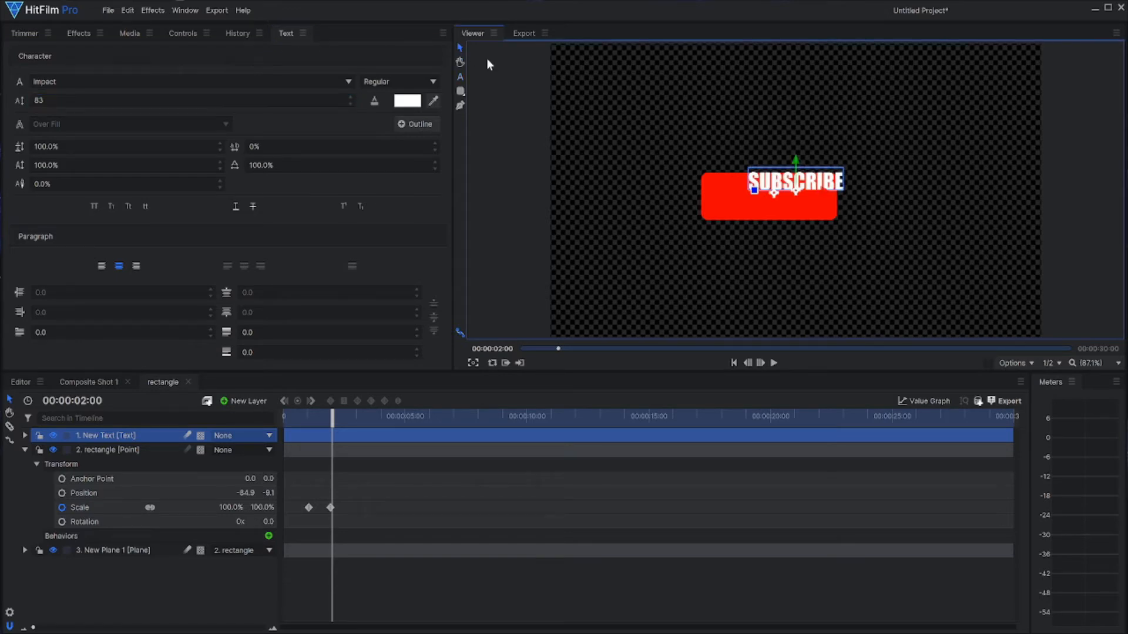
left_click_drag(796, 195, 770, 203)
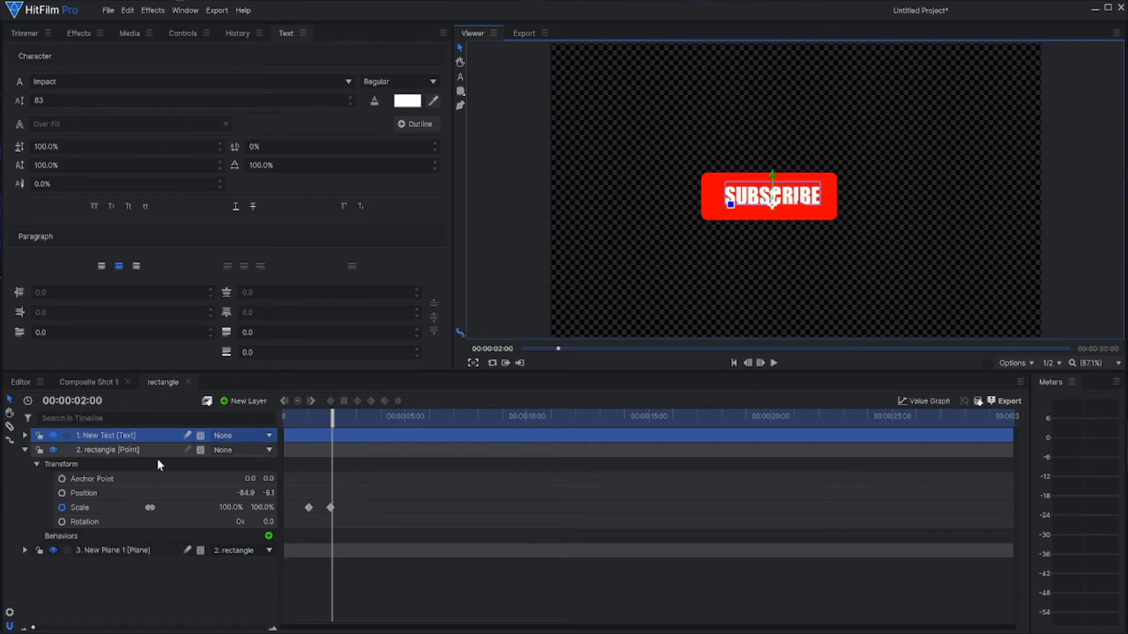
Step: Collapse the existing layers and add a new point layer named TEXT
left_click(24, 439)
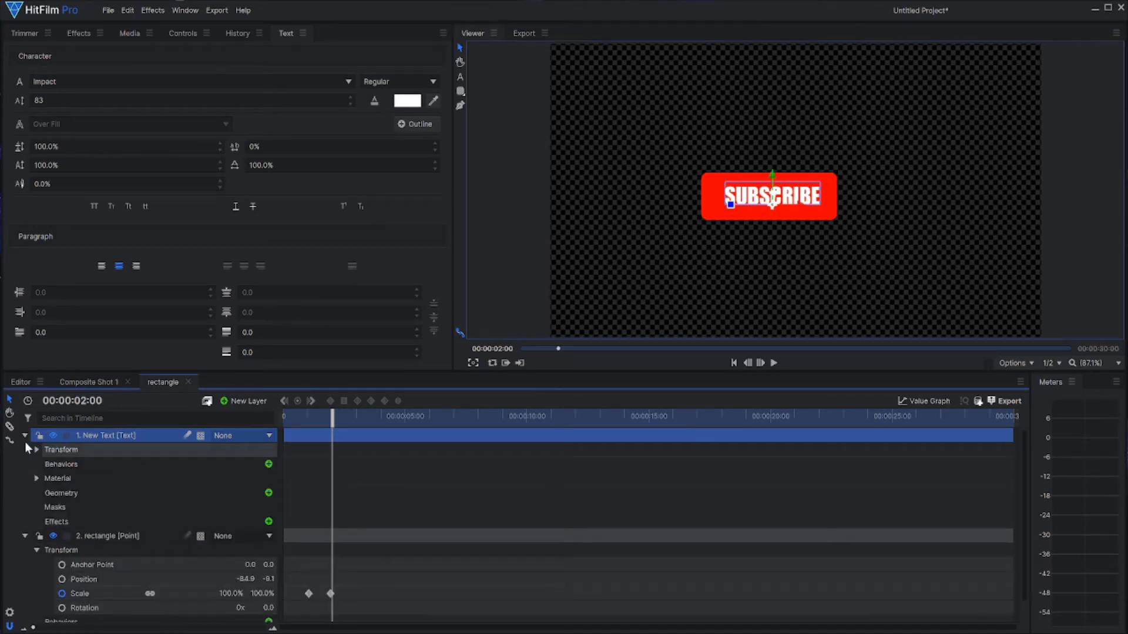
left_click(25, 439)
left_click(25, 443)
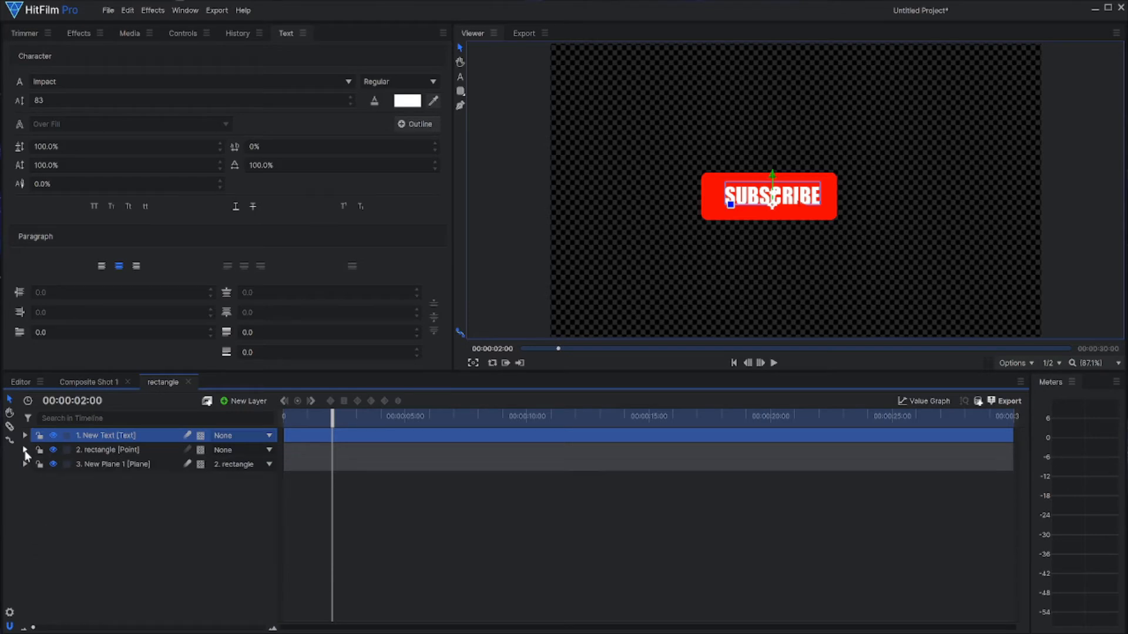
left_click(225, 402)
left_click(234, 480)
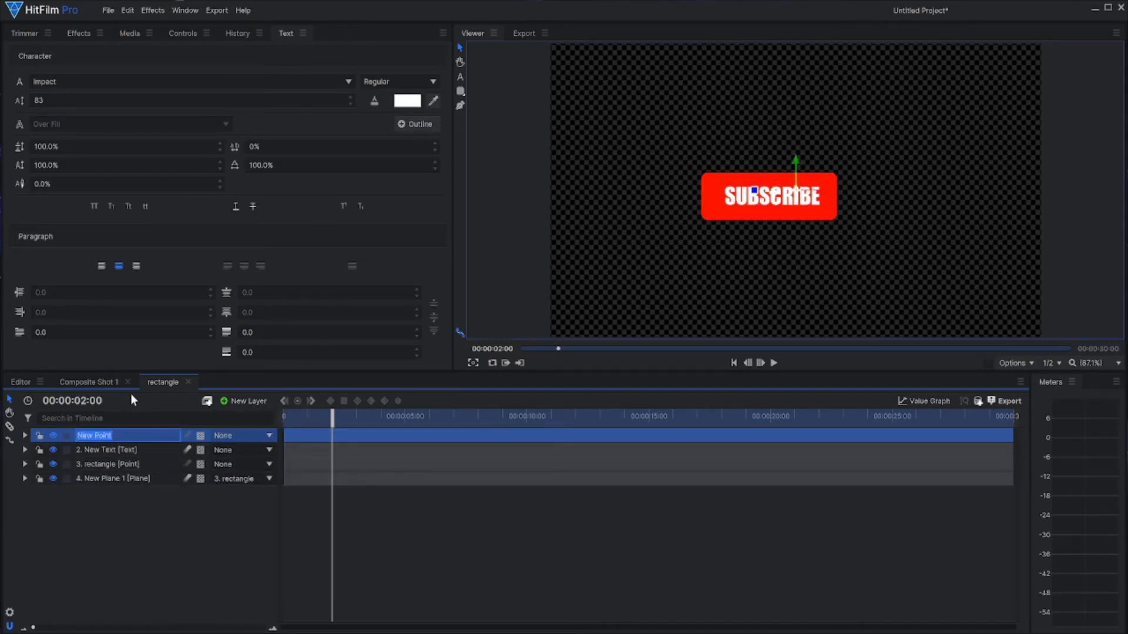
type("TEXT")
key("Return")
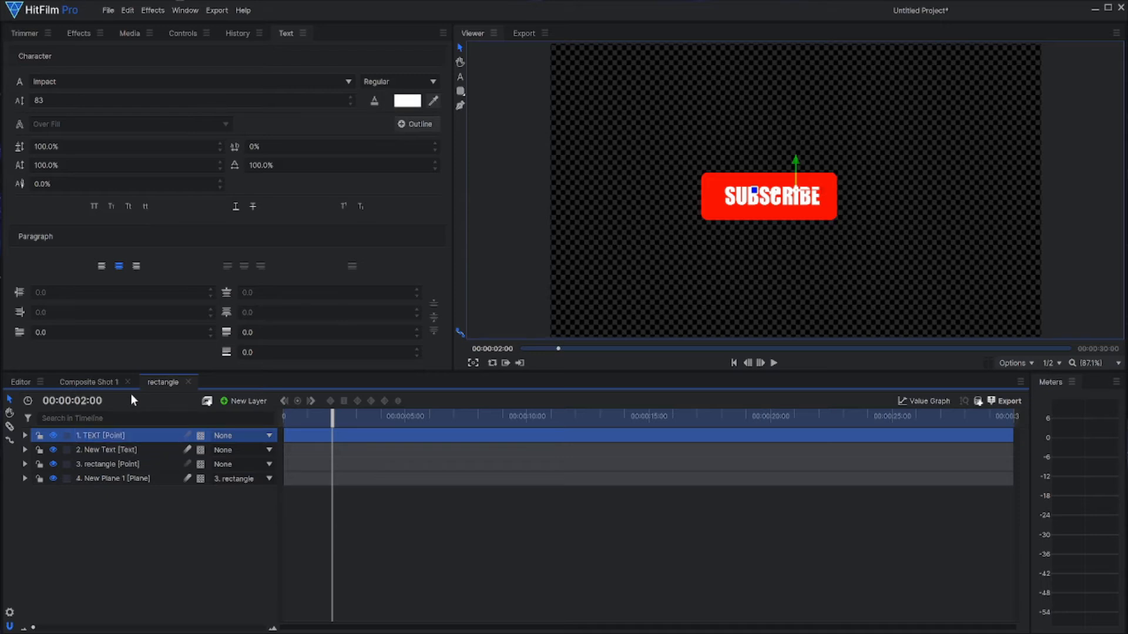
Step: Copy the rectangle point's two Scale keyframes to the TEXT point and shift them earlier to line up with the originals
left_click(23, 438)
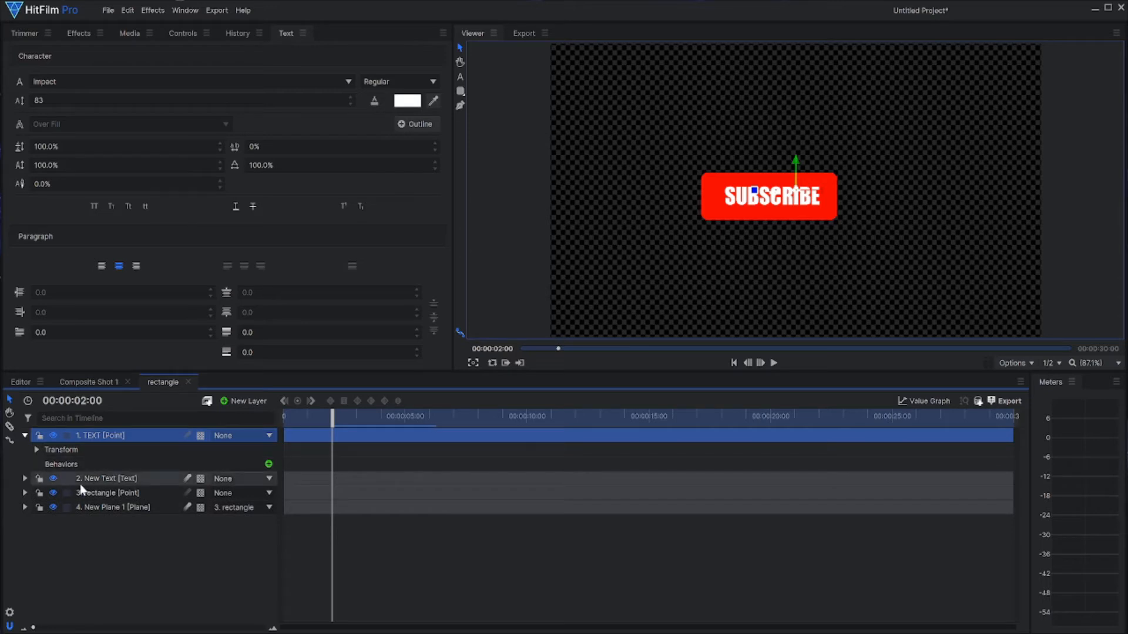
left_click(90, 496)
left_click(87, 509)
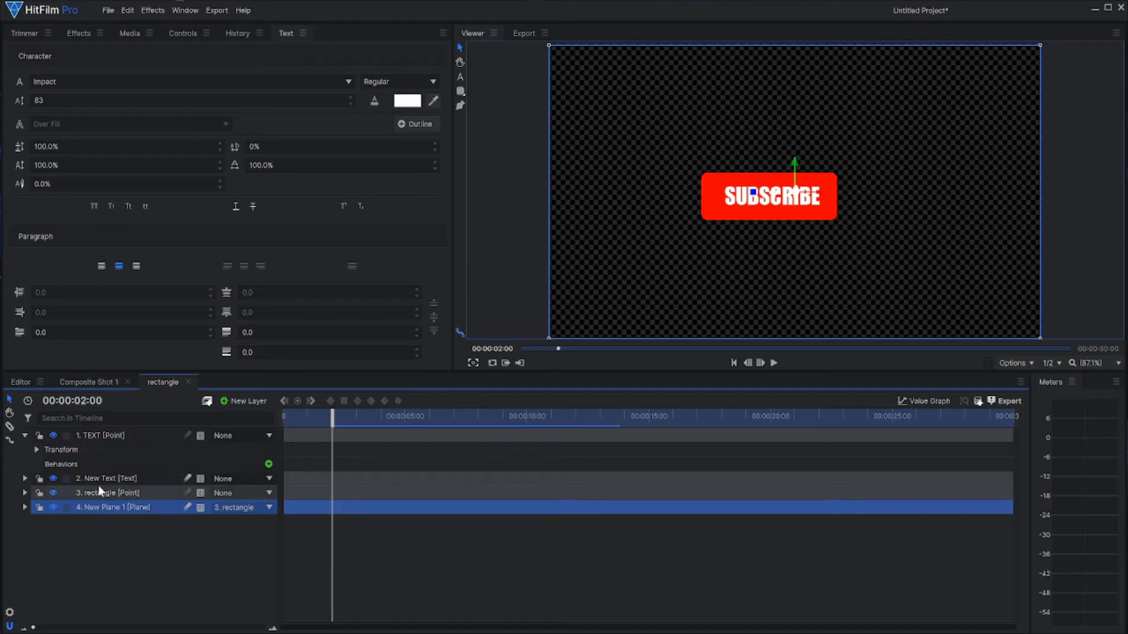
left_click(92, 498)
left_click(25, 494)
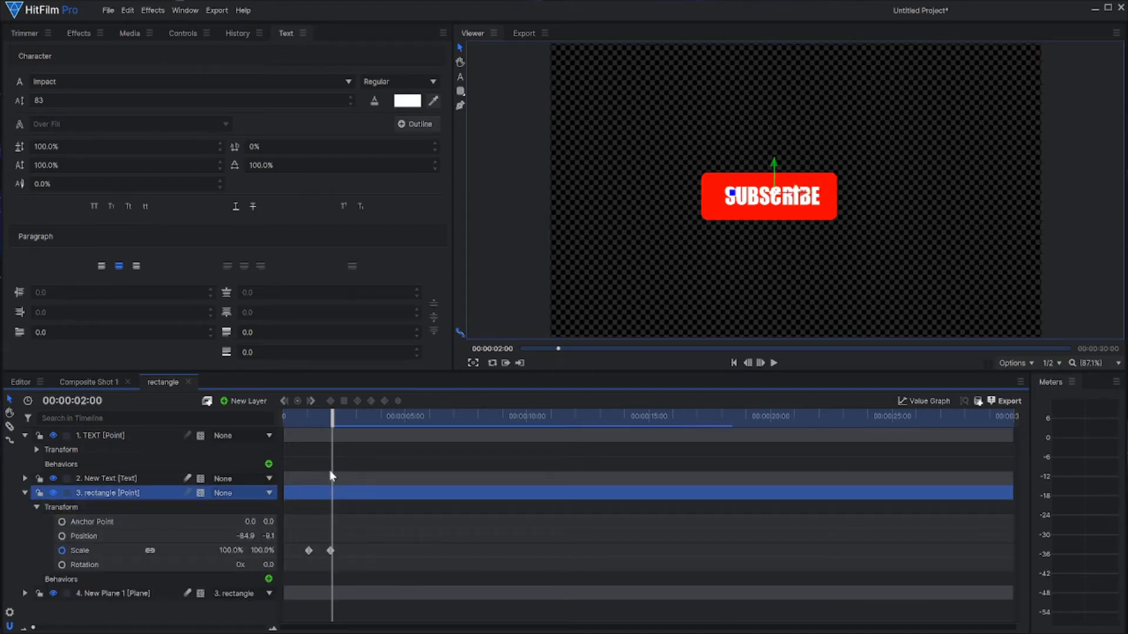
left_click_drag(336, 546, 301, 544)
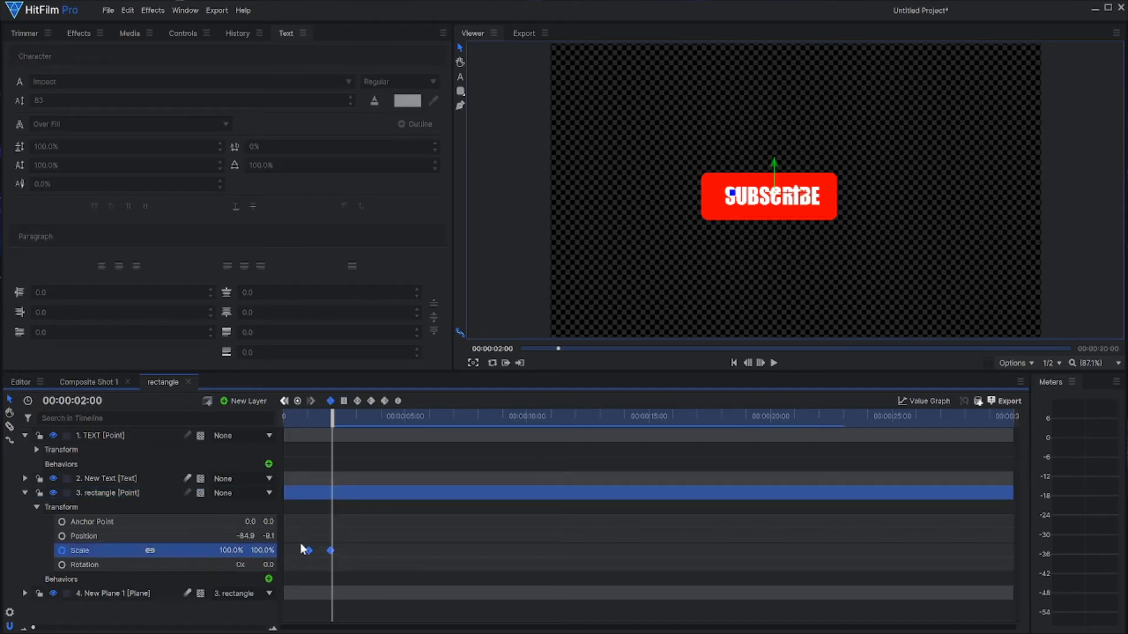
left_click(136, 435)
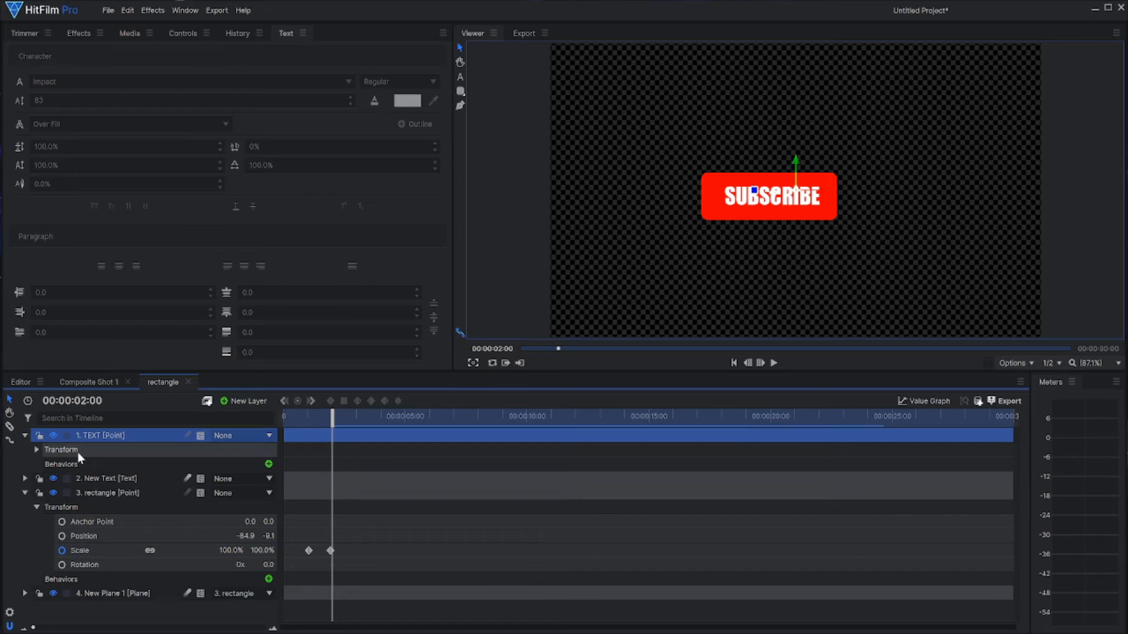
left_click(38, 449)
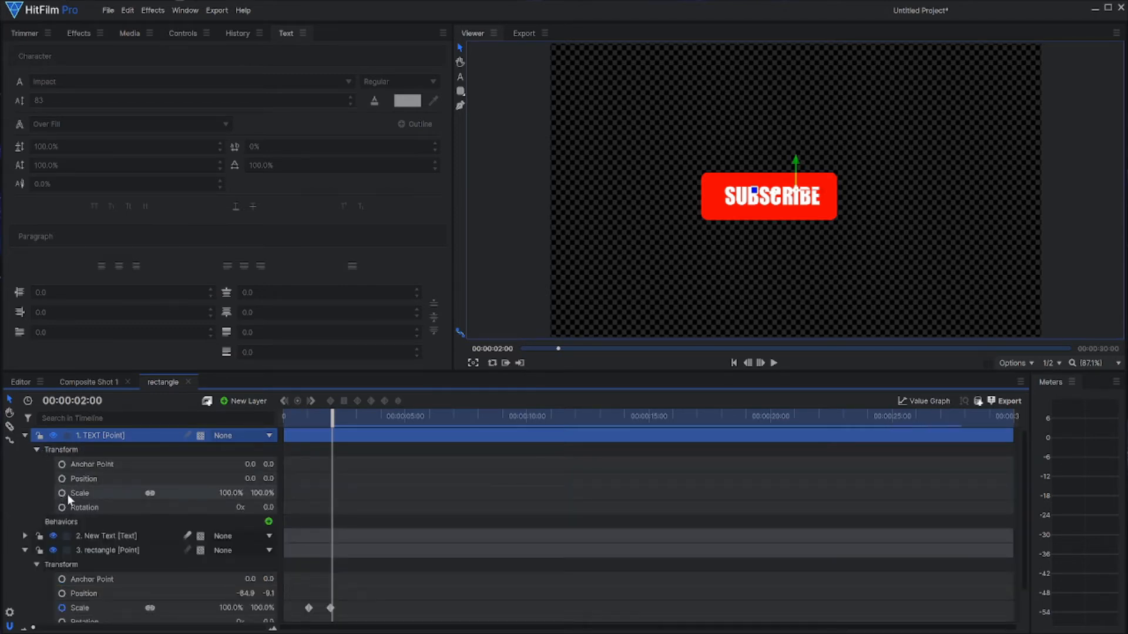
left_click(87, 497)
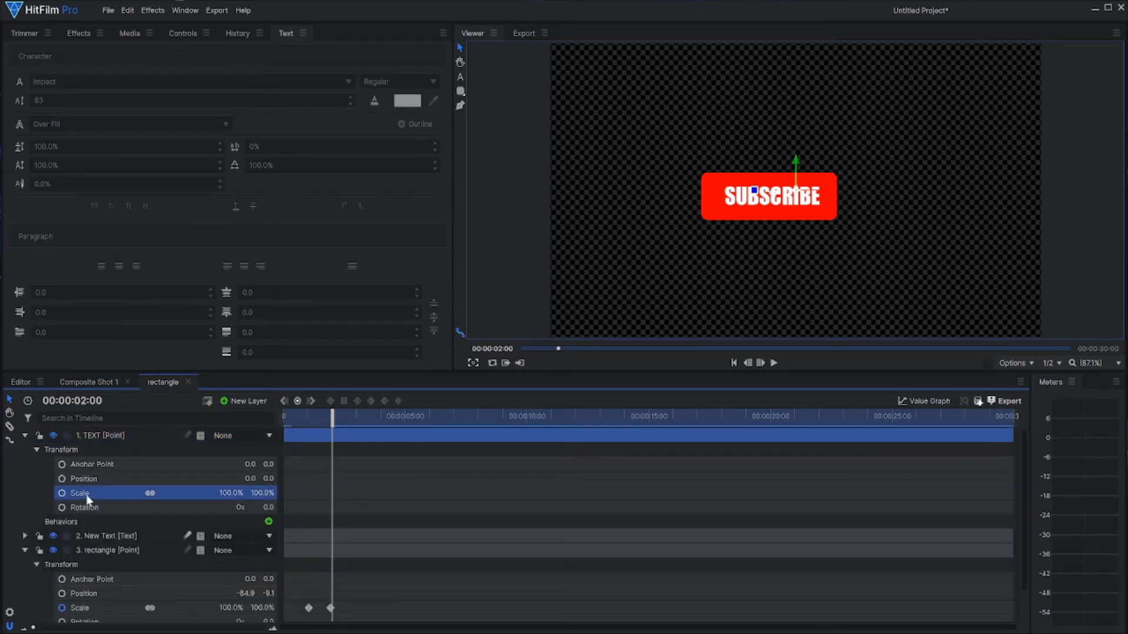
key("ctrl+v")
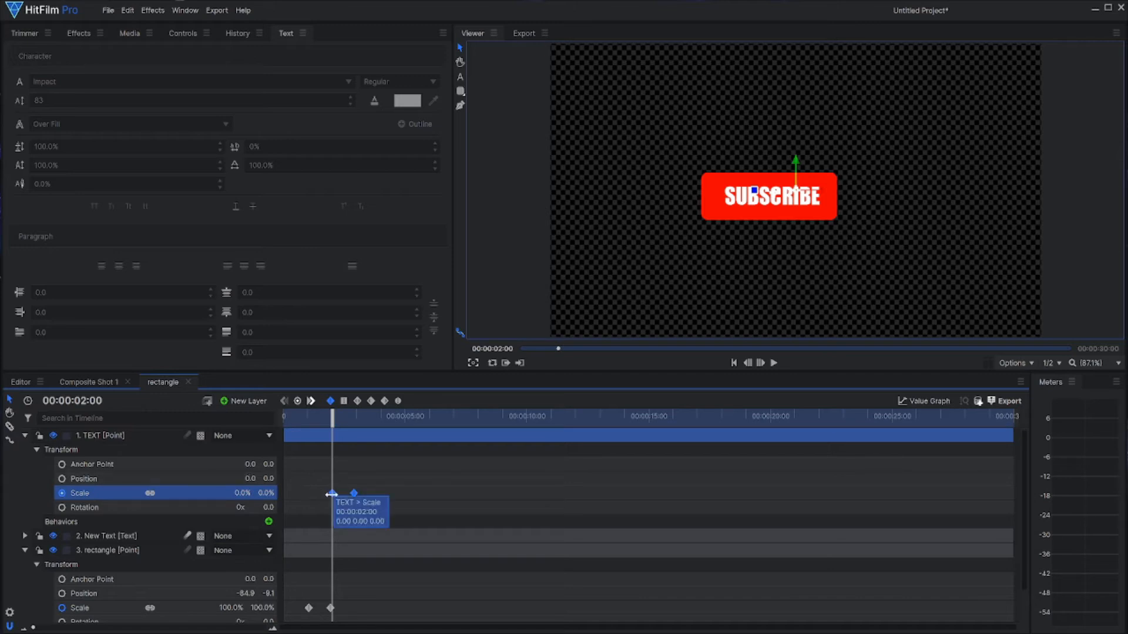
left_click_drag(331, 494, 307, 500)
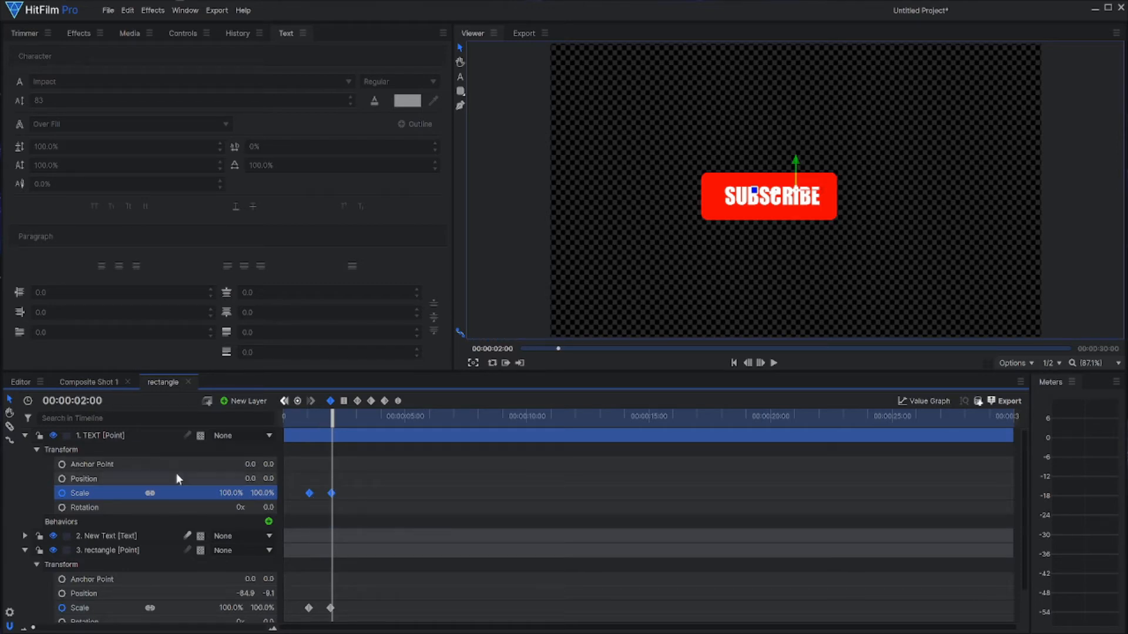
Step: Collapse the point layers and parent the New Text layer to the TEXT point
left_click(23, 436)
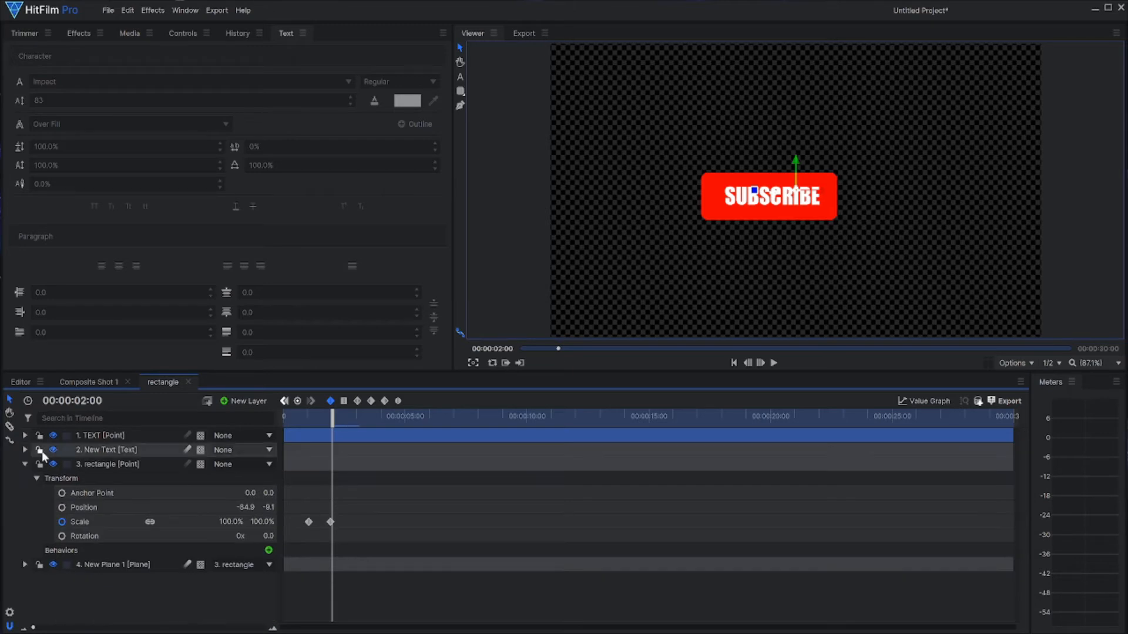
left_click(23, 464)
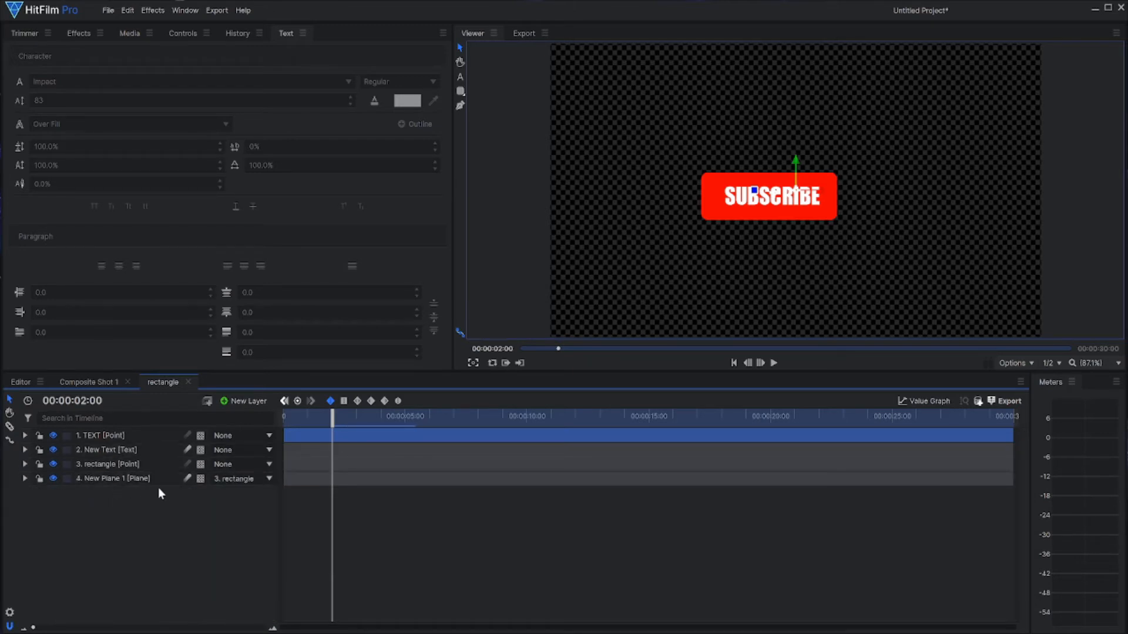
left_click(223, 450)
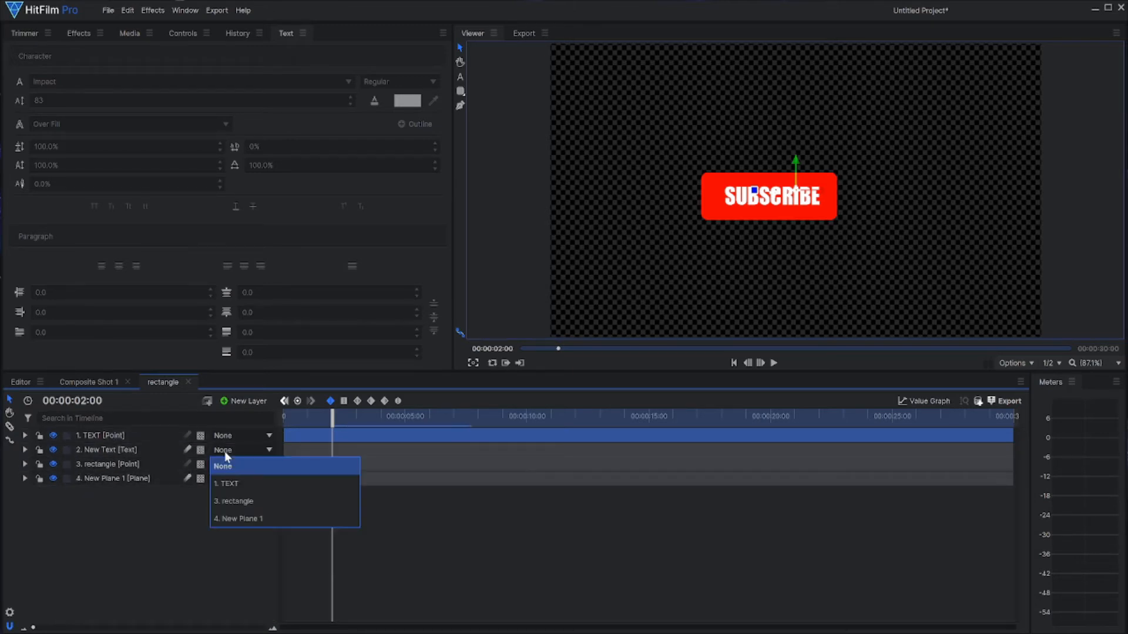
left_click(226, 485)
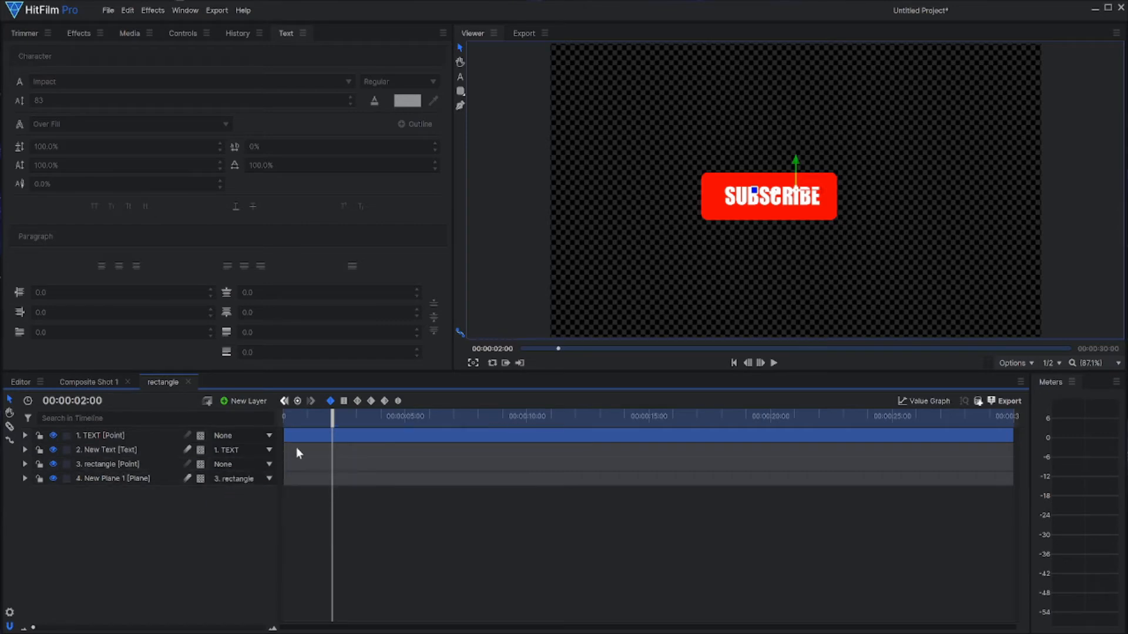
Step: Nudge the TEXT point's Scale keyframes slightly earlier and play the animation from the start, pausing once the scale-up finishes
left_click_drag(331, 435, 354, 434)
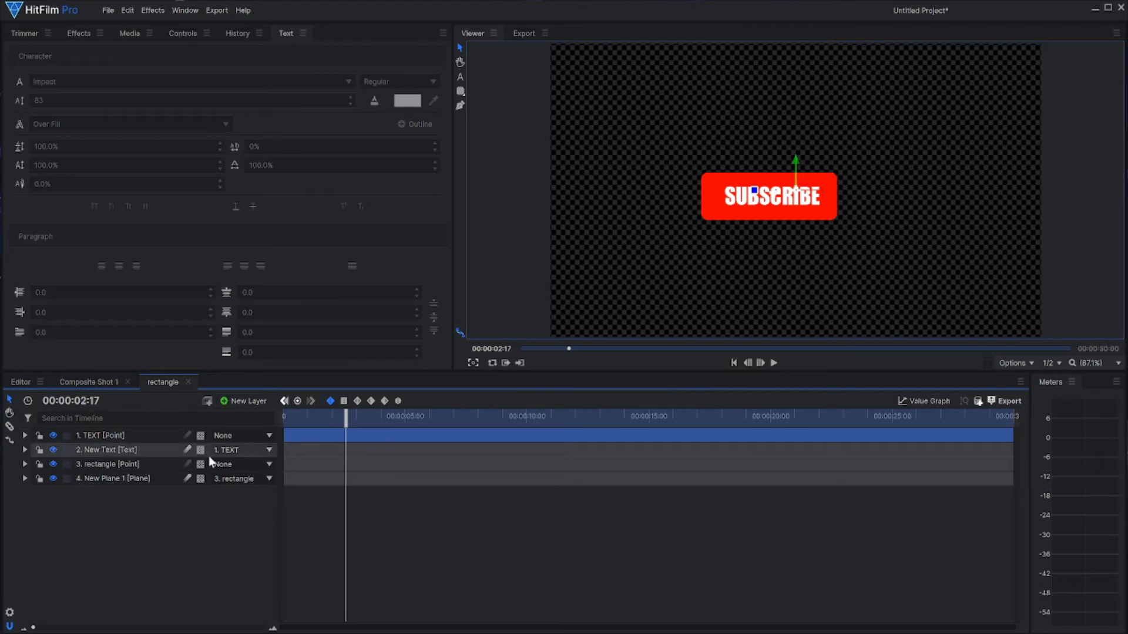
left_click(25, 436)
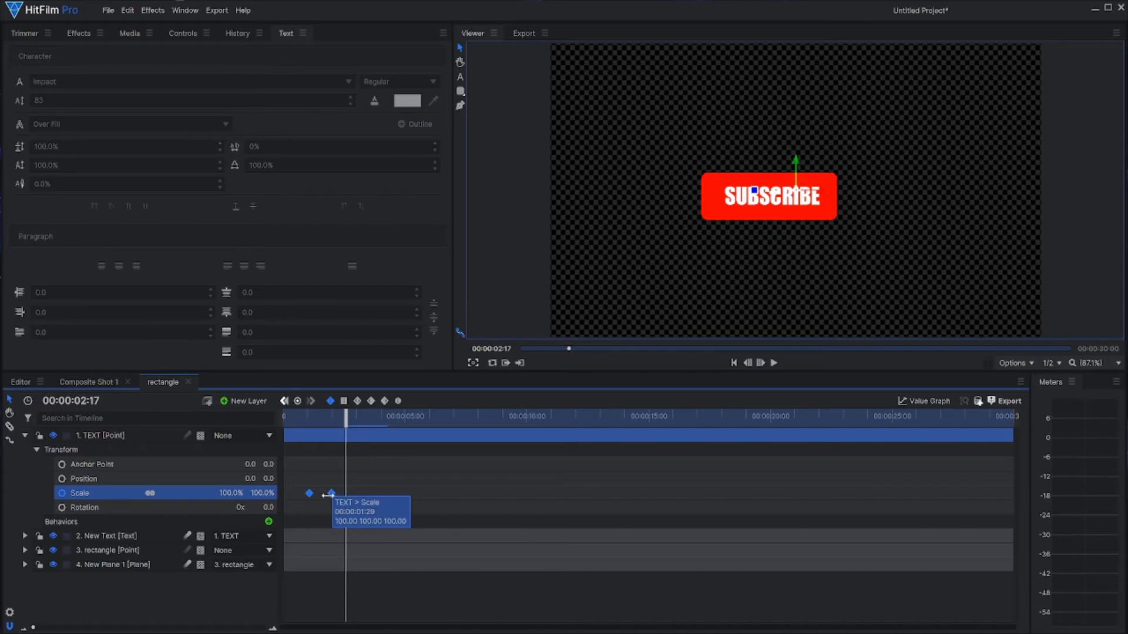
left_click_drag(347, 433, 274, 427)
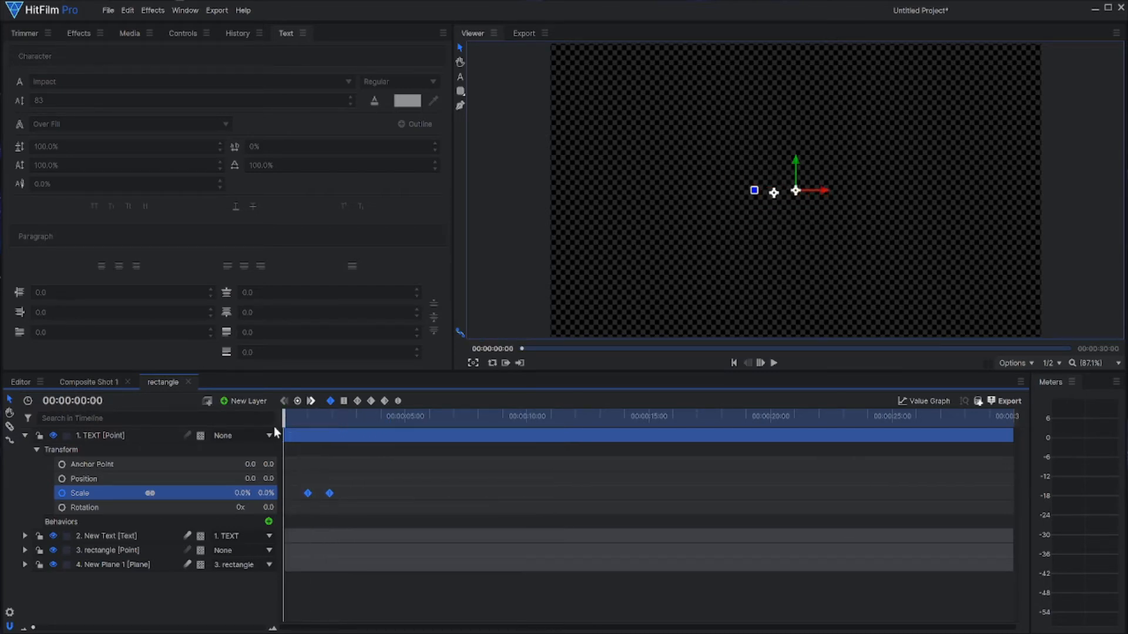
left_click(774, 364)
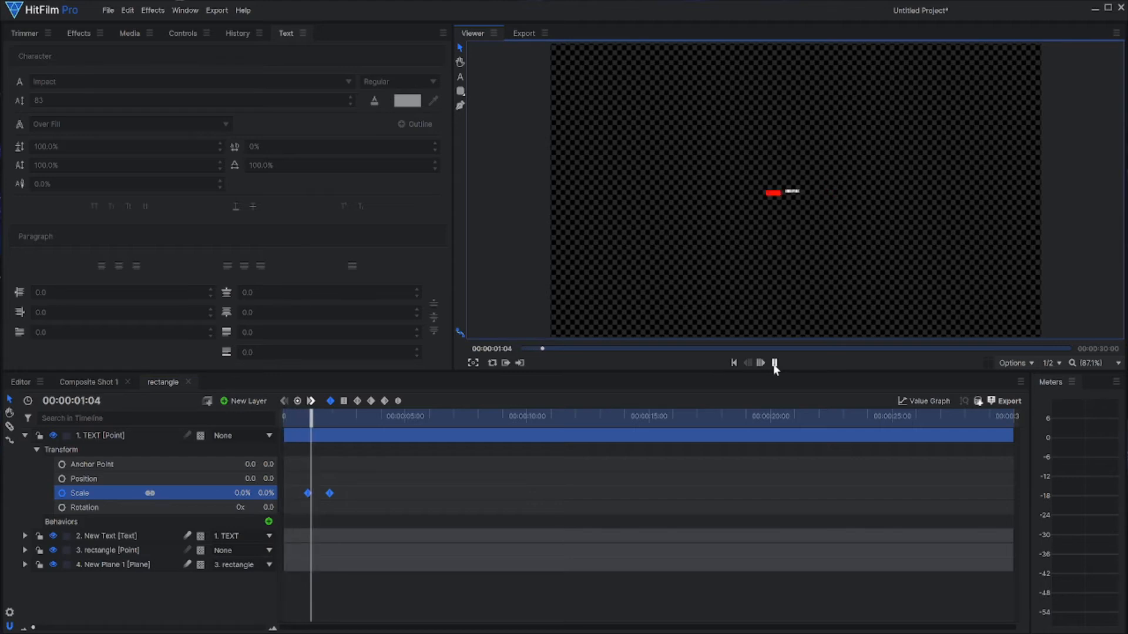
left_click(774, 364)
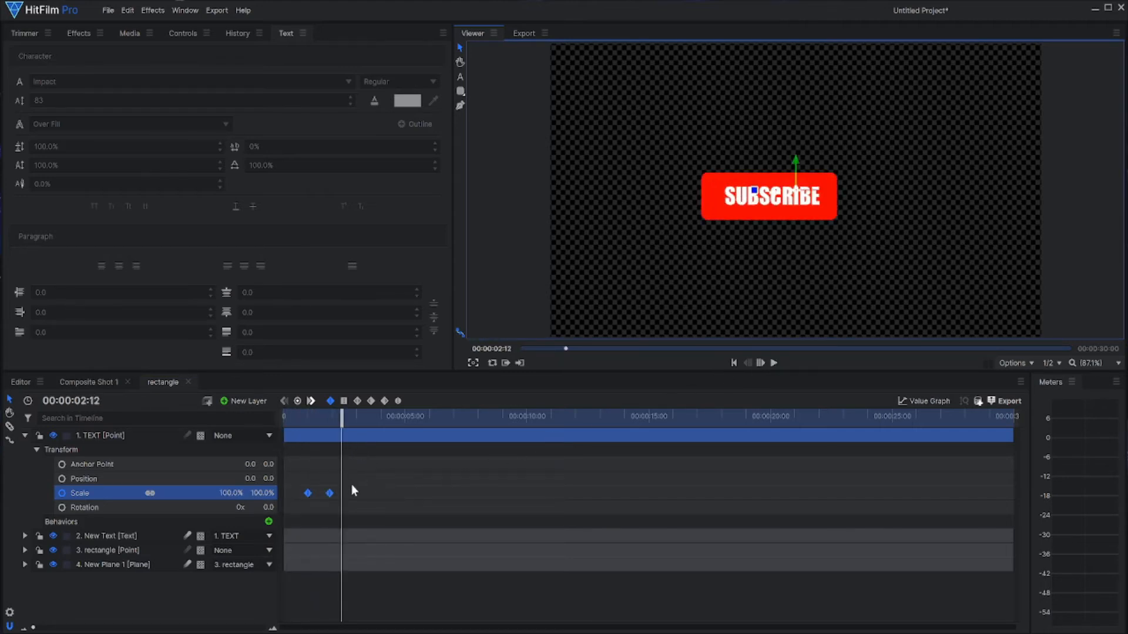
Step: Expand the rectangle point's transform properties and move the playhead to its second Scale keyframe at 00:00:01:28
scroll(351, 484, "up", 4)
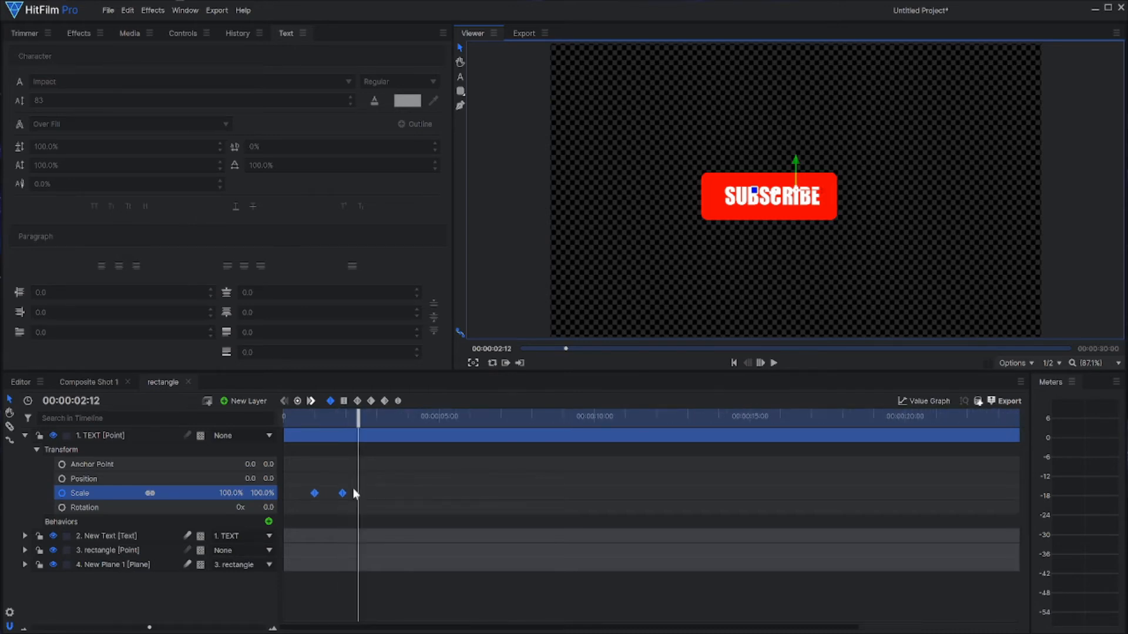
left_click(24, 551)
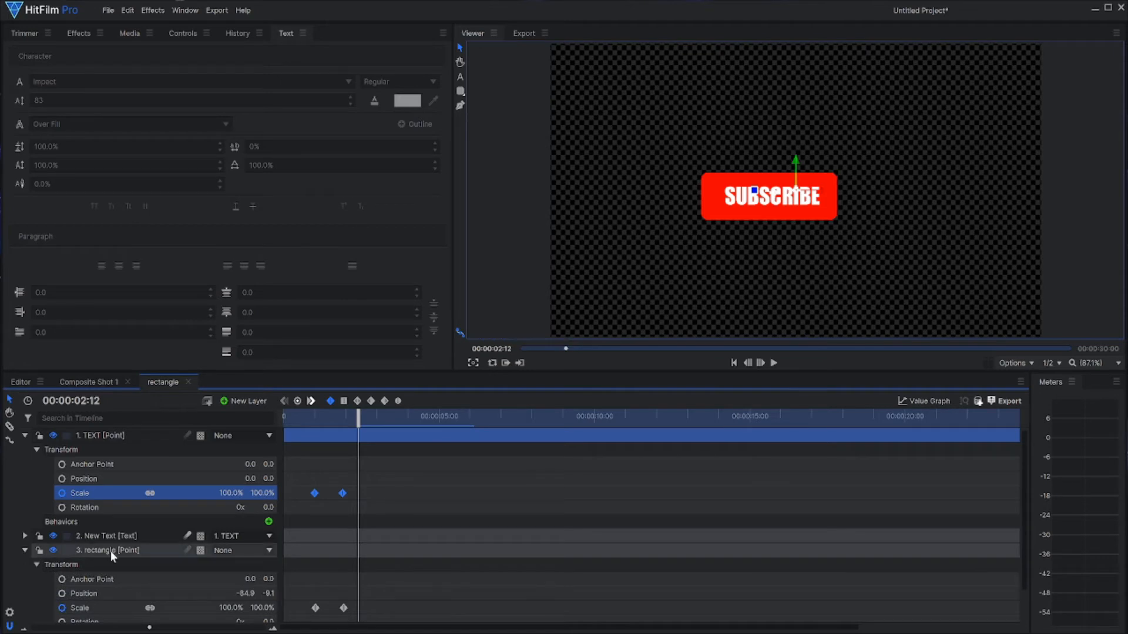
left_click_drag(351, 413, 343, 418)
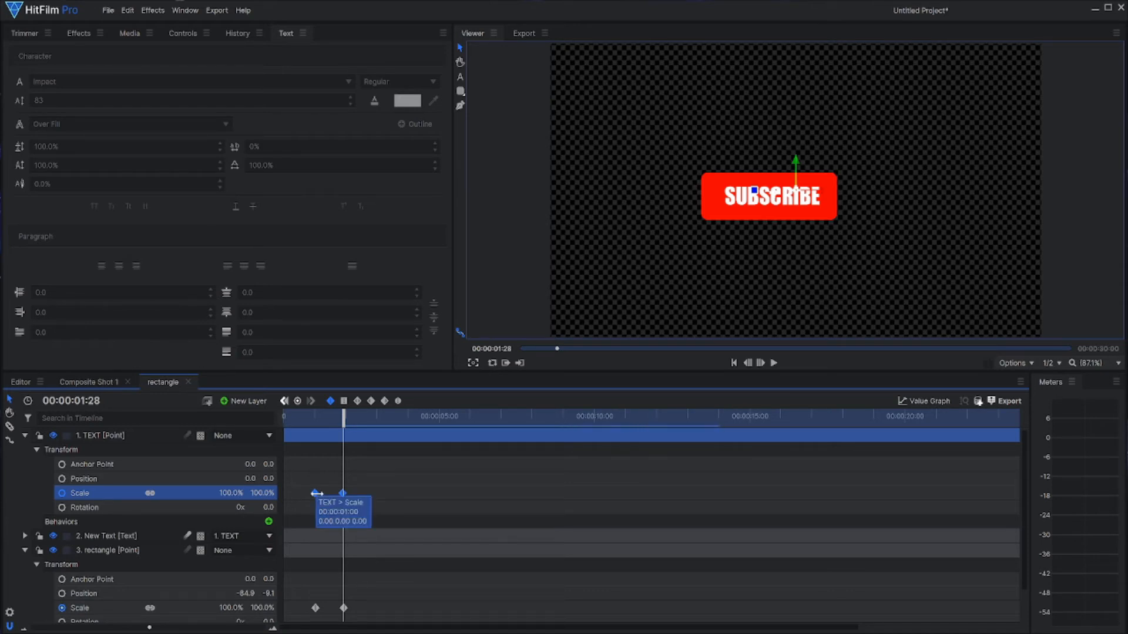
Step: Shift the TEXT point's two Scale keyframes slightly later and preview the animation from near the start
left_click_drag(316, 493, 318, 493)
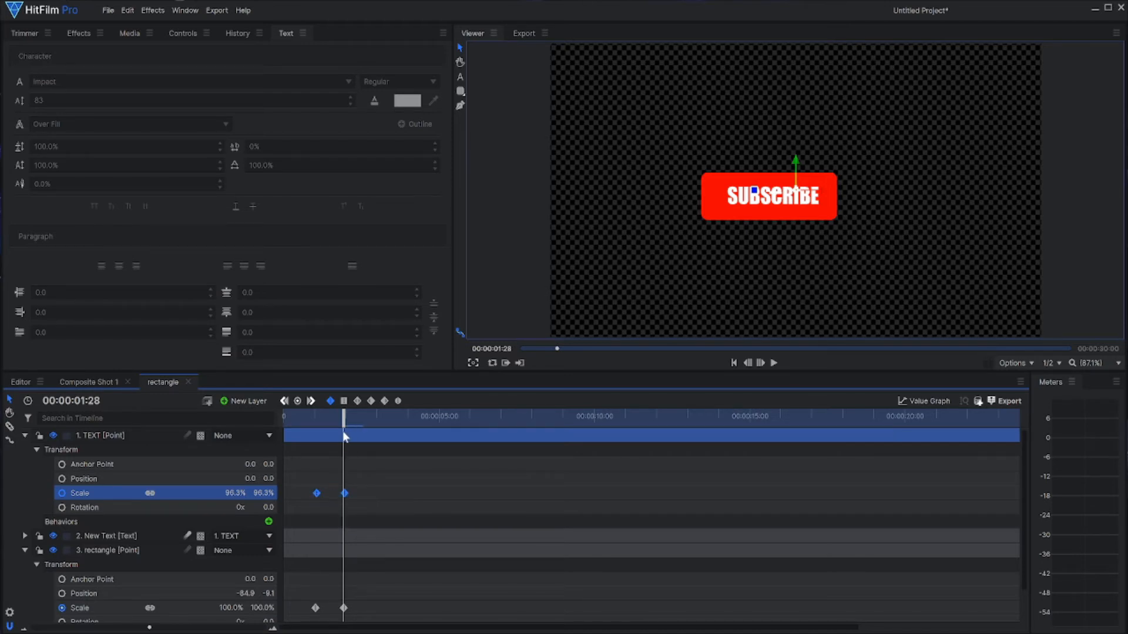
left_click_drag(343, 421, 284, 422)
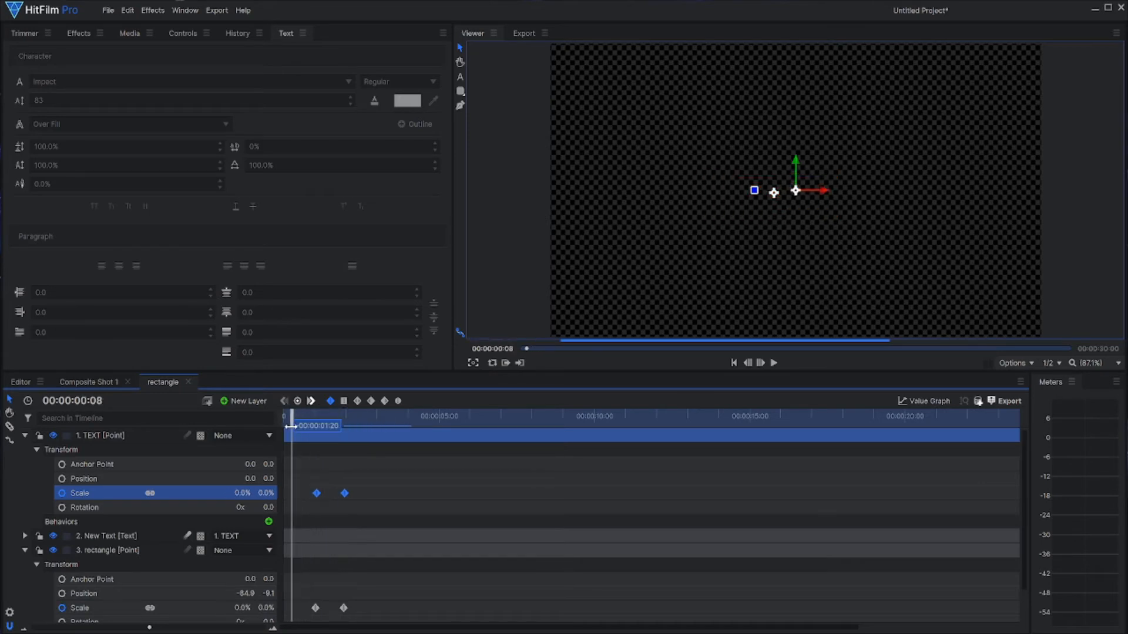
left_click(773, 364)
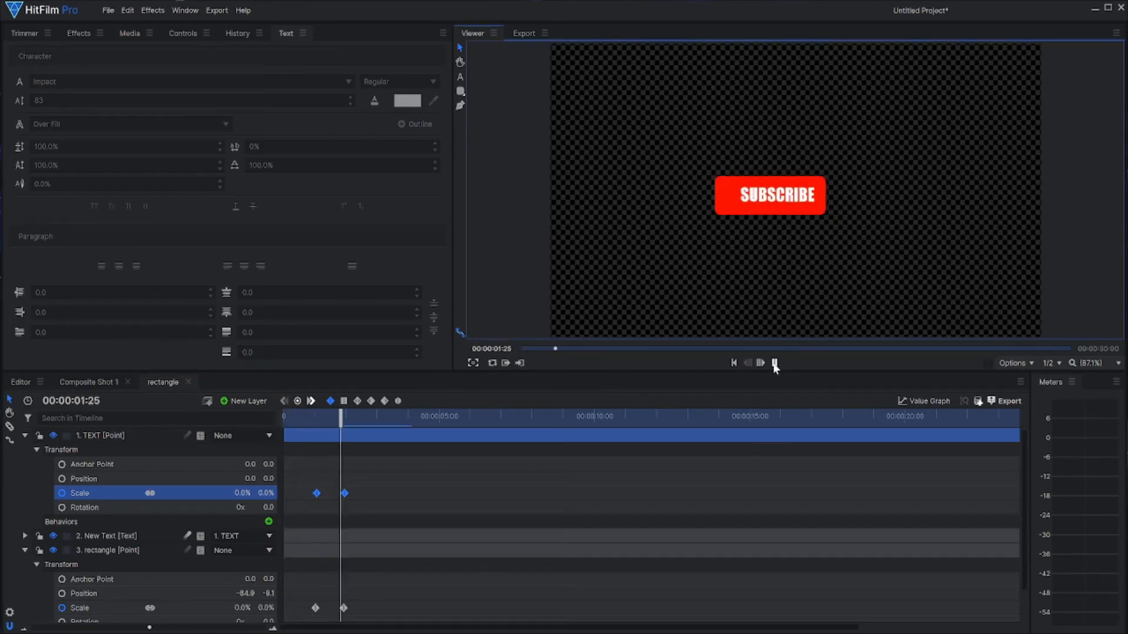
left_click(774, 364)
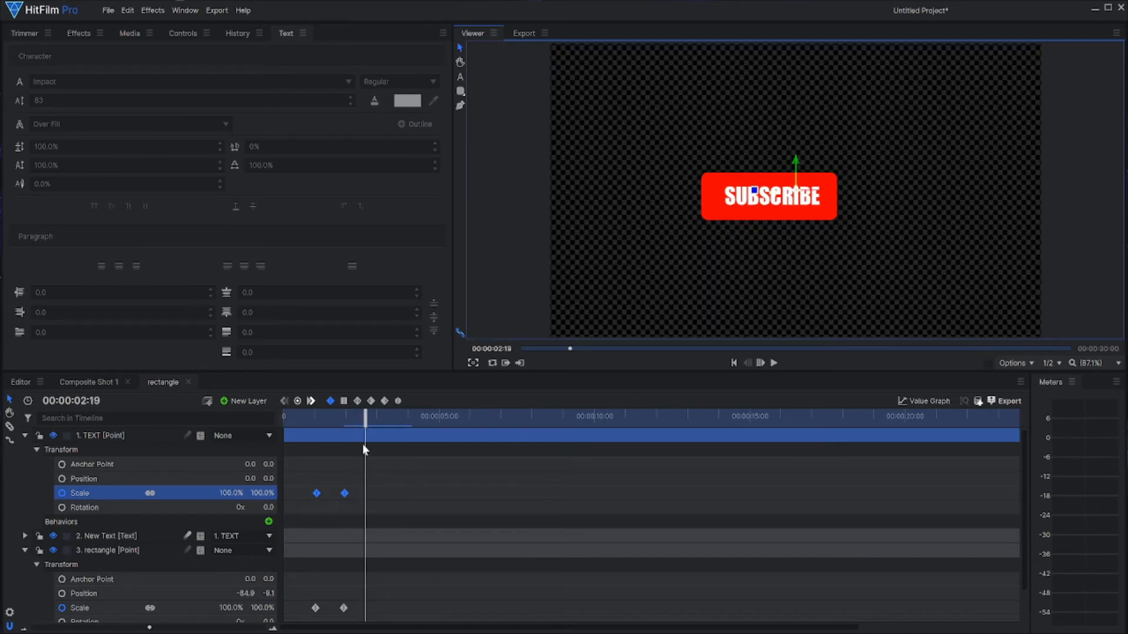
Step: Align the TEXT point's Scale keyframes exactly with the rectangle point's, ending at 00:00:01:28, and play the animation from the start
left_click_drag(366, 422, 343, 423)
mouse_move(314, 492)
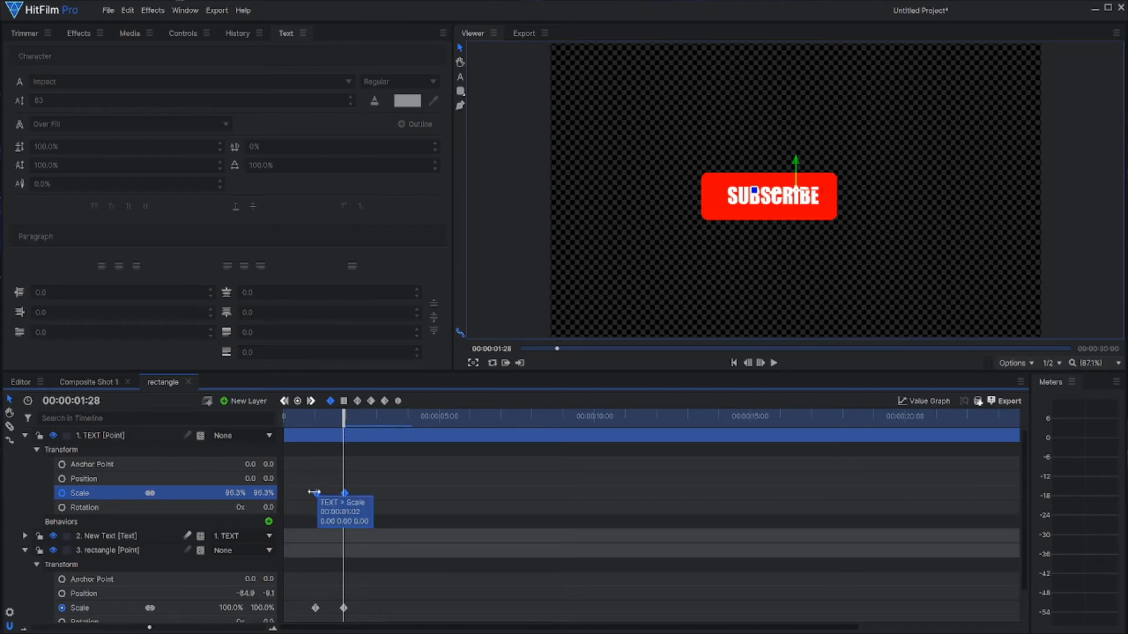
left_click_drag(316, 492, 315, 491)
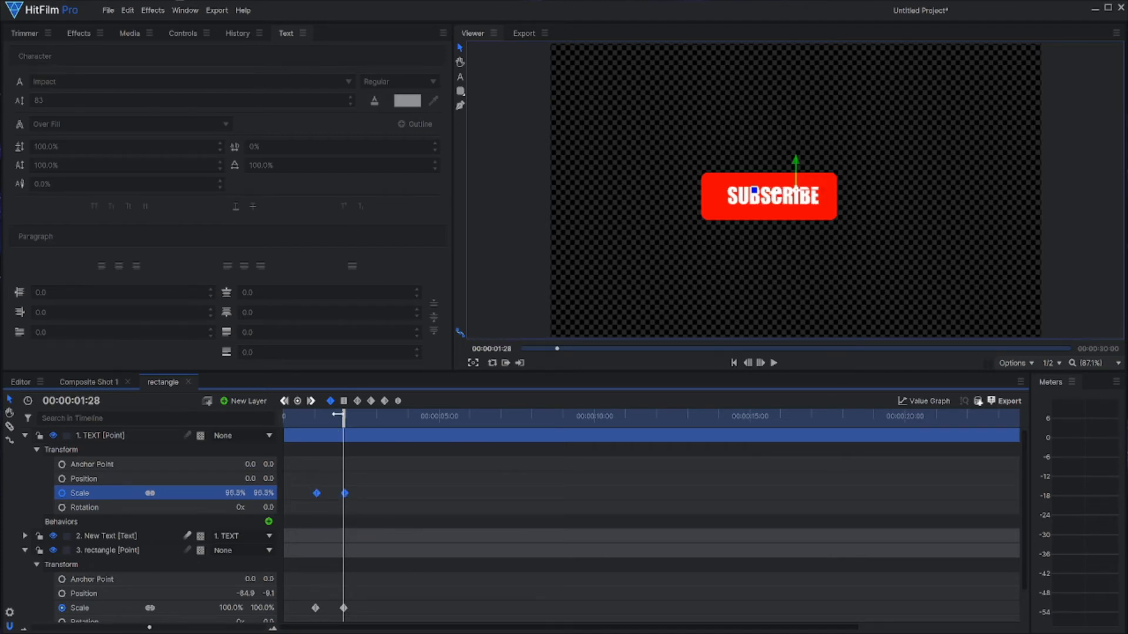
scroll(356, 492, "up", 5)
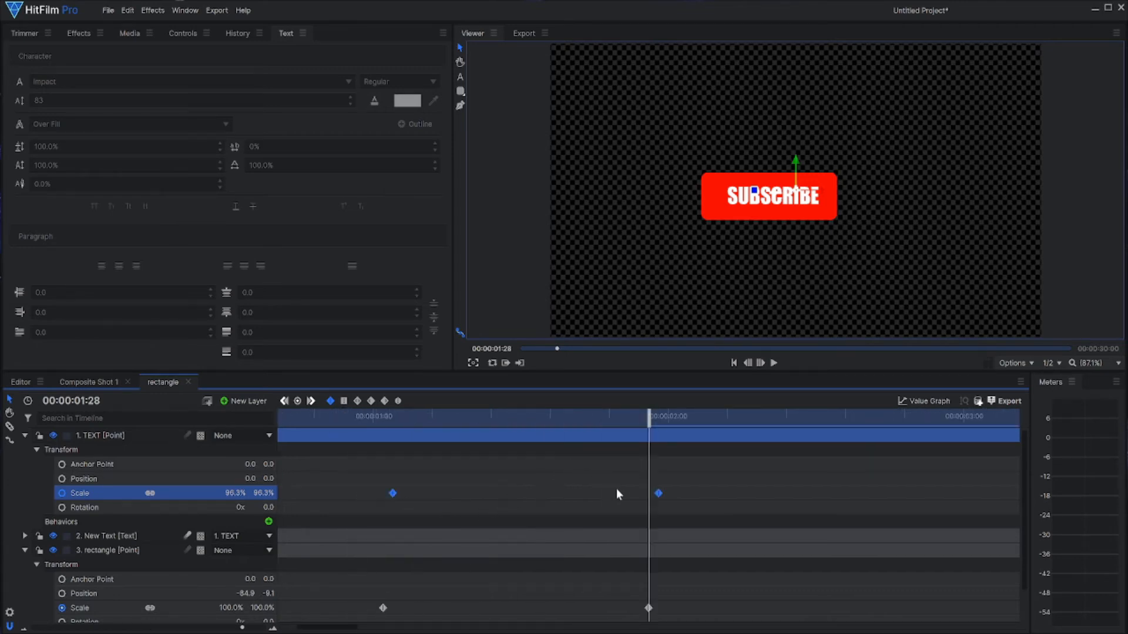
mouse_move(657, 494)
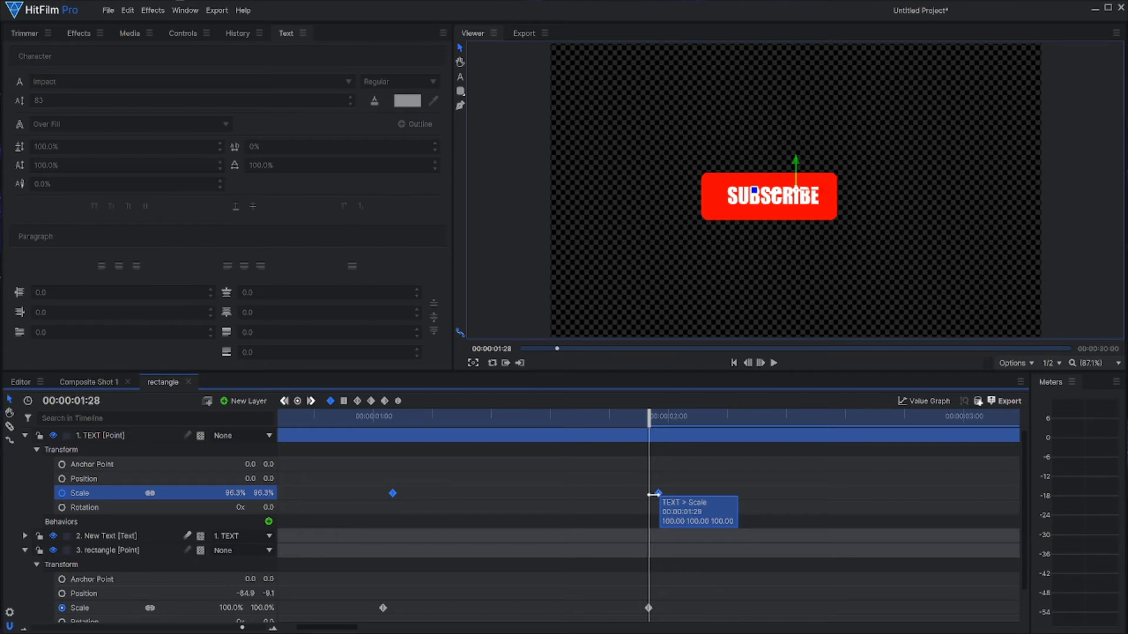
left_click_drag(652, 495, 649, 495)
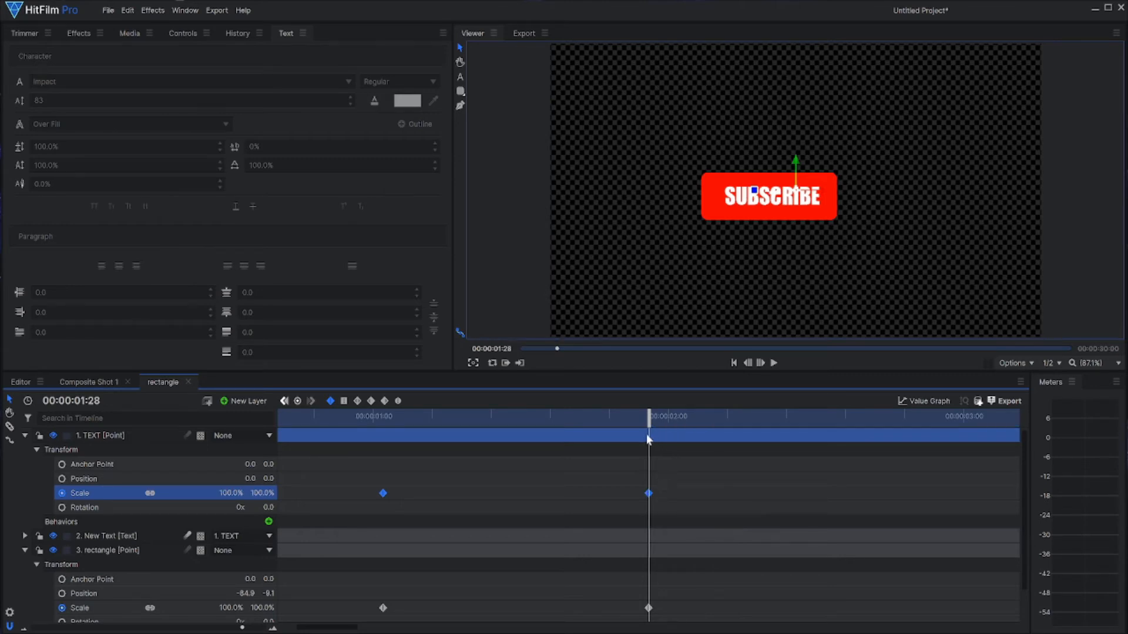
left_click_drag(649, 420, 284, 420)
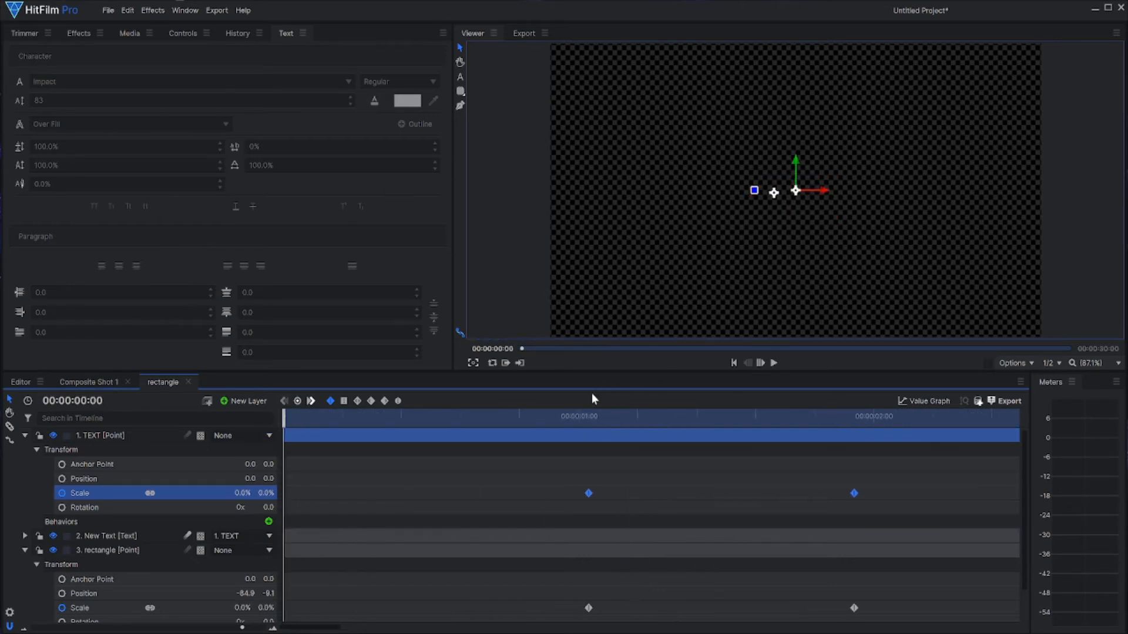
left_click(774, 364)
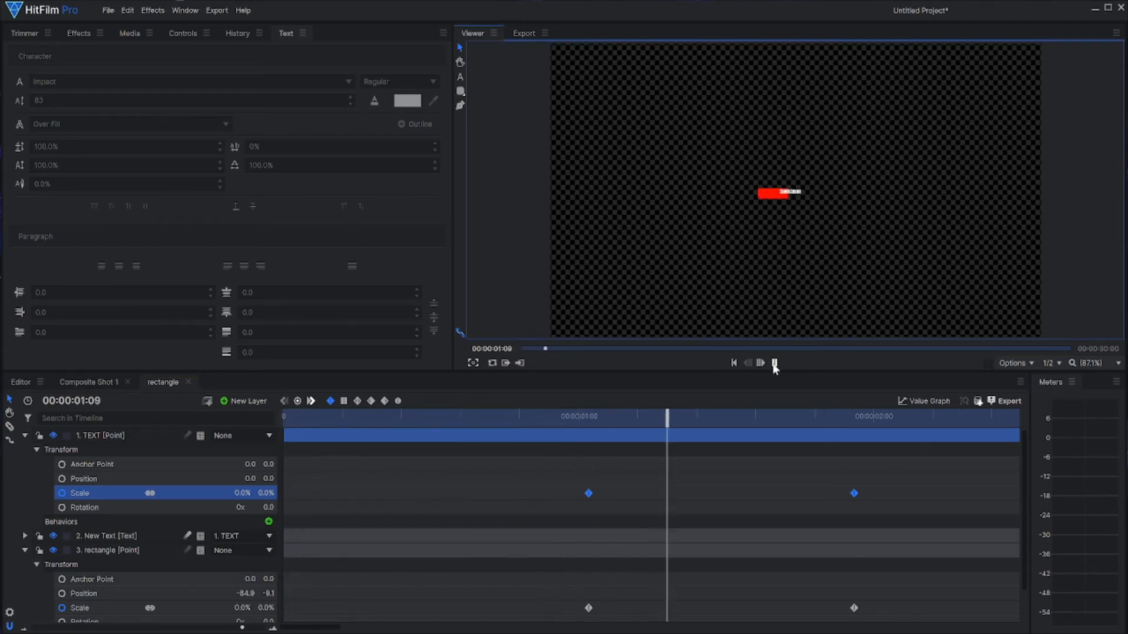
left_click(774, 364)
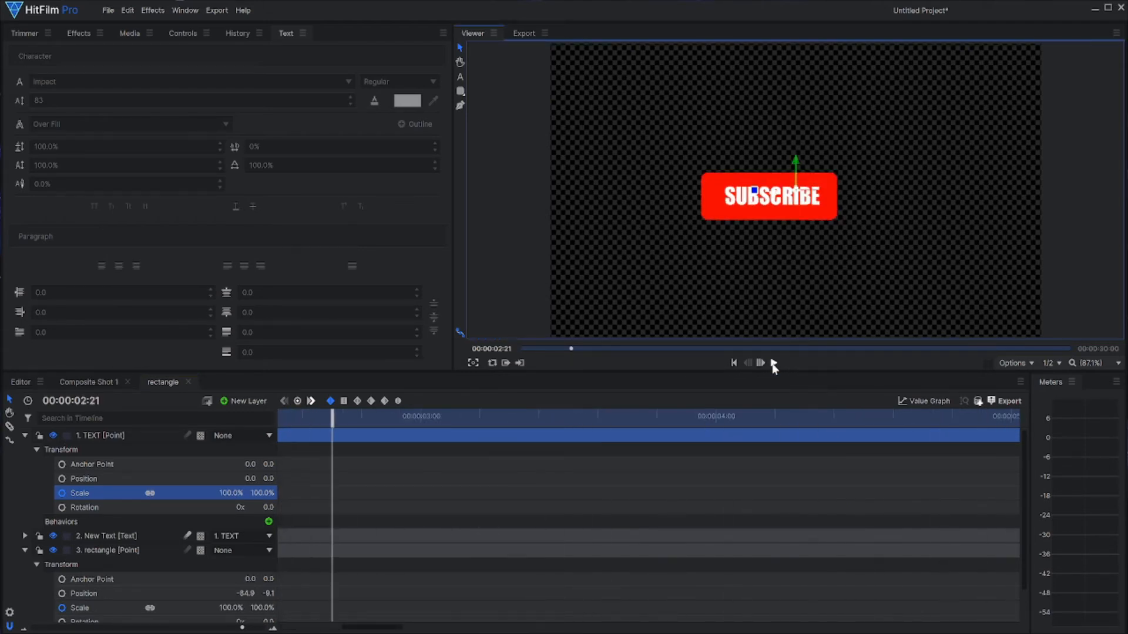
Step: Move only the TEXT point's ending Scale keyframe slightly earlier than the rectangle point's and preview the scale-up
mouse_move(335, 425)
left_mouse_down()
mouse_move(235, 415)
mouse_move(336, 420)
left_mouse_up()
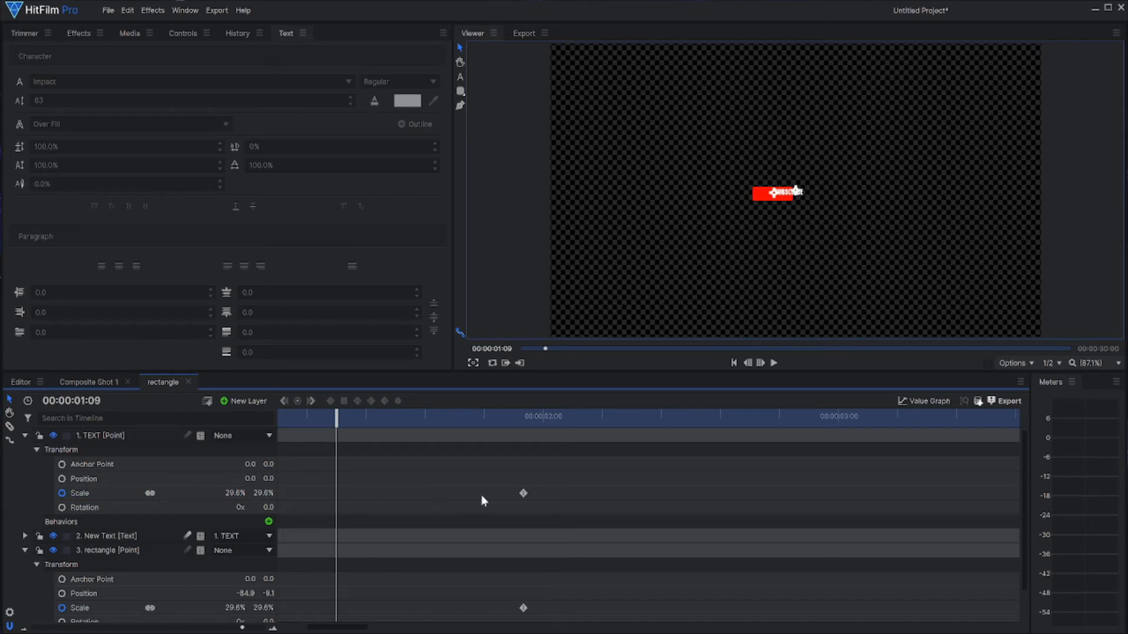
left_click(521, 493)
left_click_drag(517, 493, 498, 494)
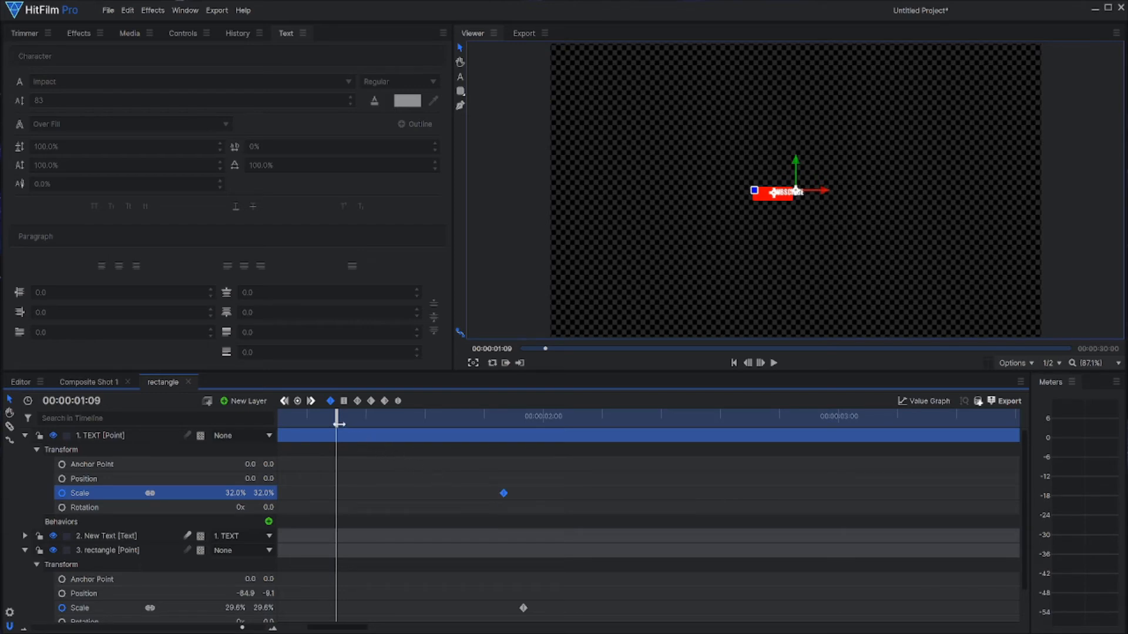
left_click_drag(339, 423, 263, 418)
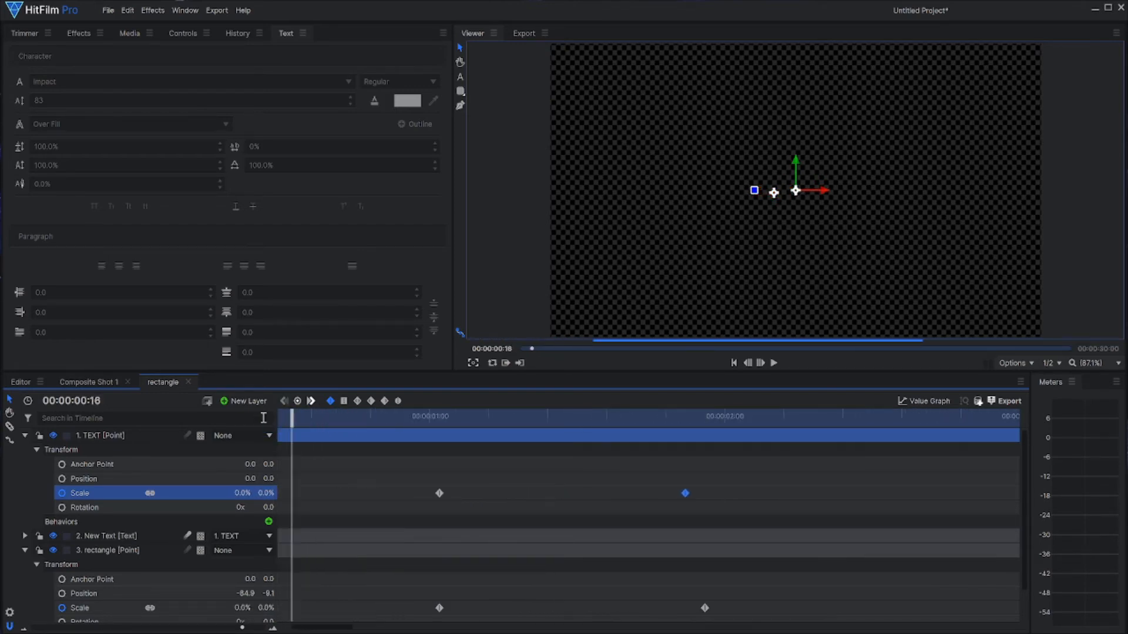
left_click(775, 365)
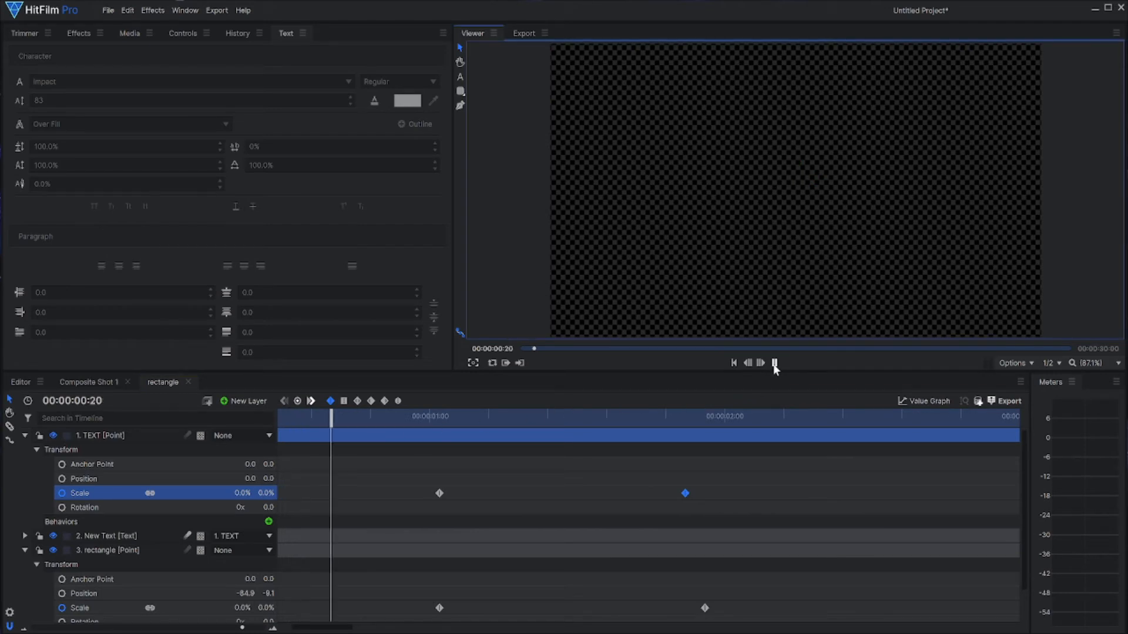
left_click(775, 364)
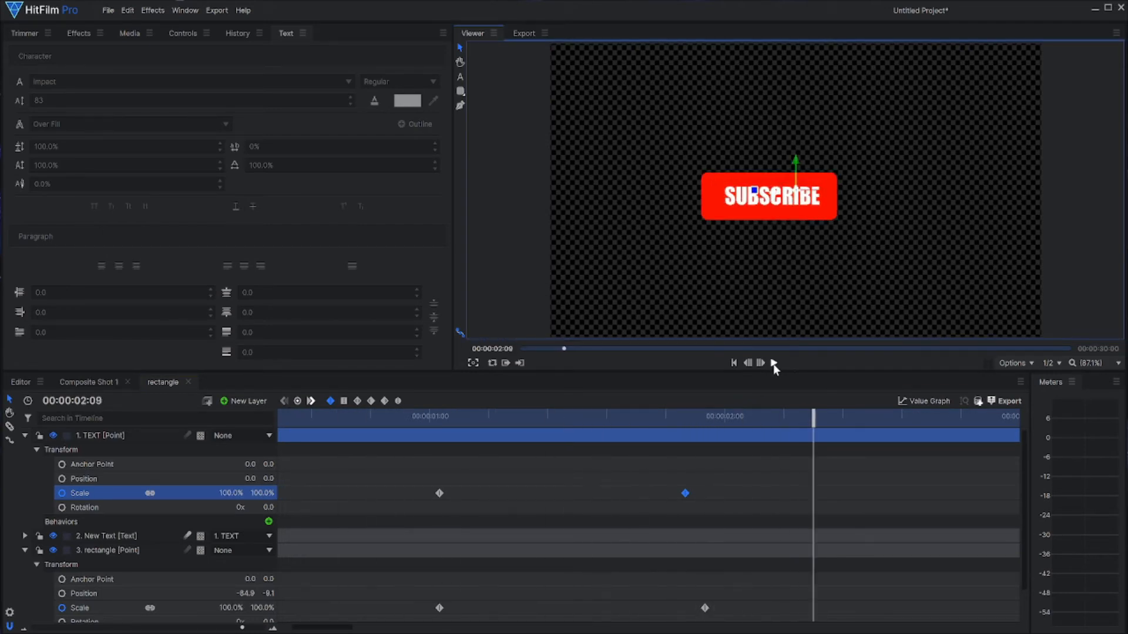
Step: Collapse the TEXT and rectangle points and scrub the animation from the start to 00:00:01:21 to check the text's alignment
left_click(124, 436)
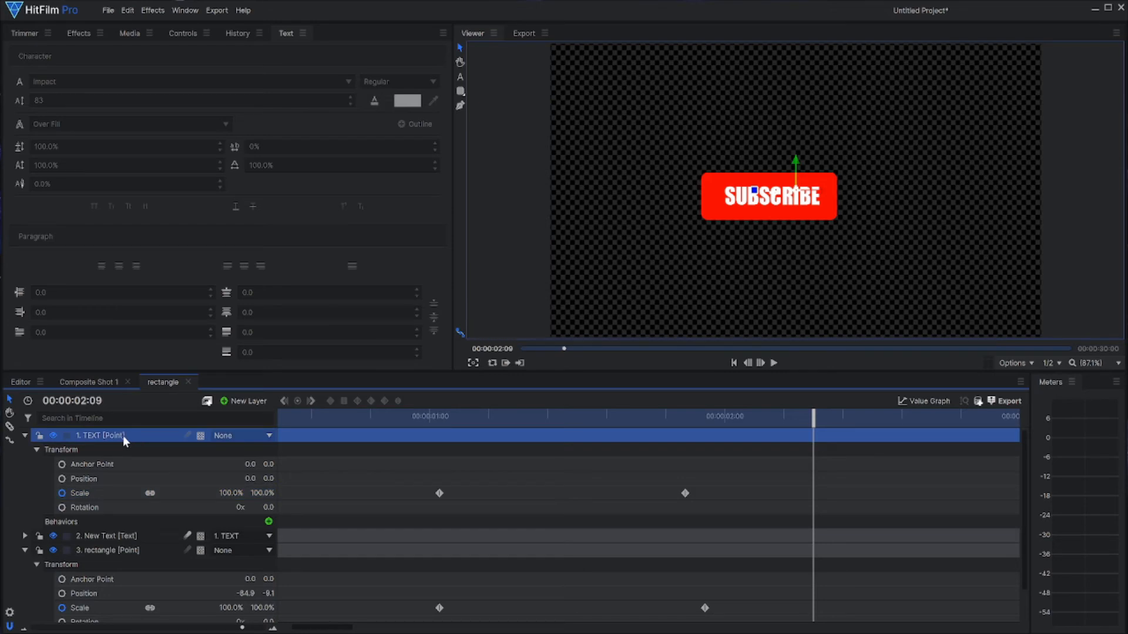
left_click(24, 436)
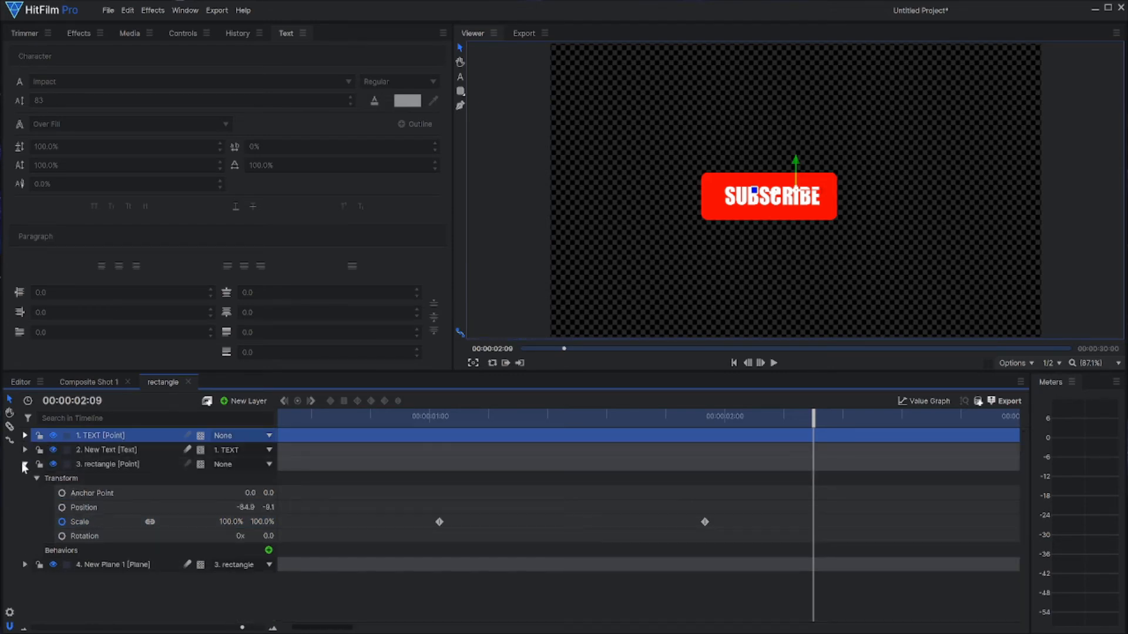
left_click(24, 464)
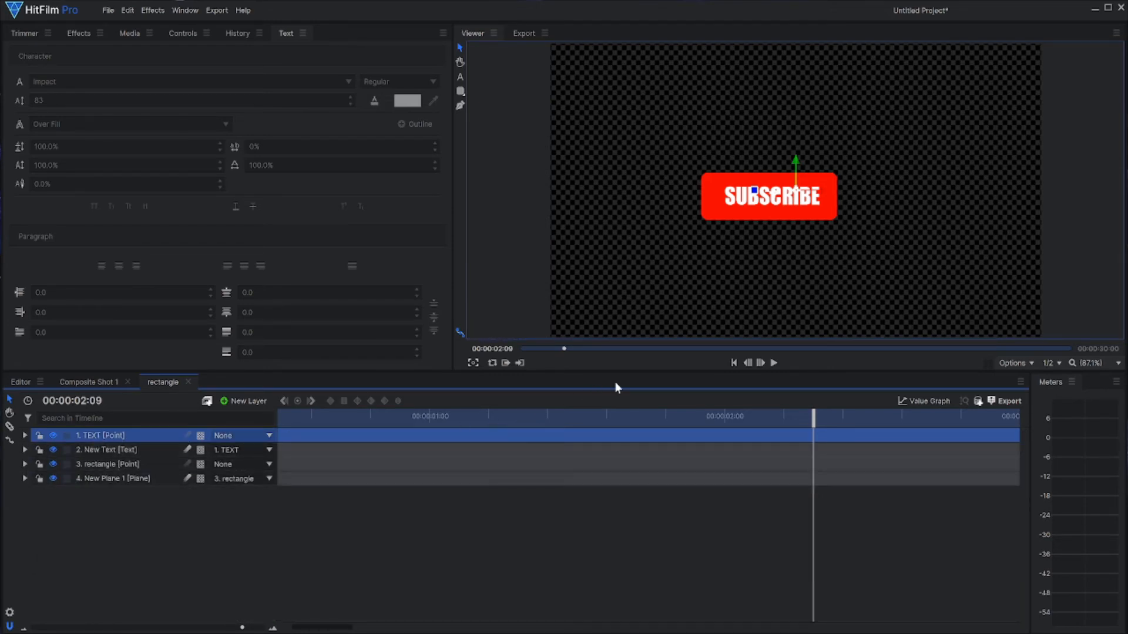
left_click(735, 362)
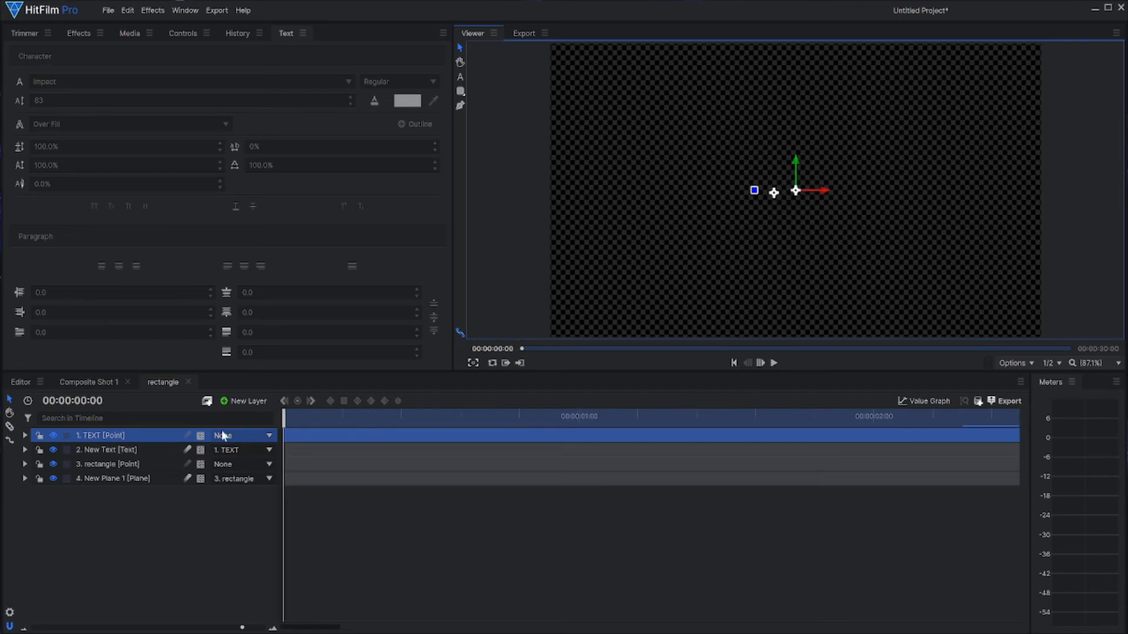
left_click(92, 436)
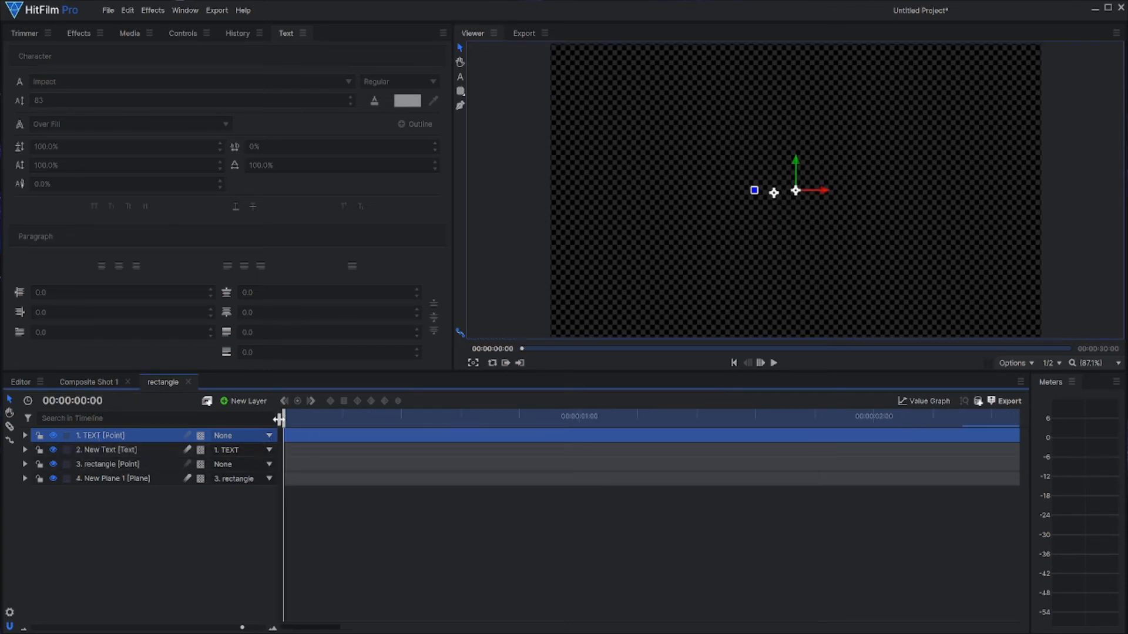
left_click_drag(285, 419, 788, 422)
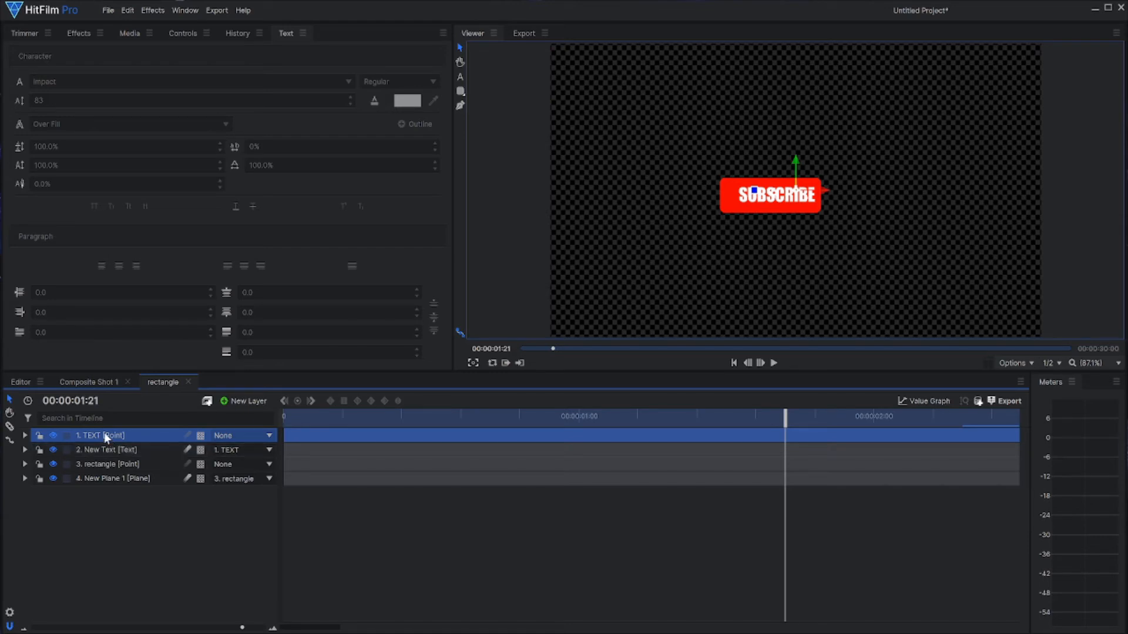
Step: Copy the rectangle point's Position values (-84.9, -9.1) to the TEXT point's Position
left_click(97, 466)
left_click(24, 464)
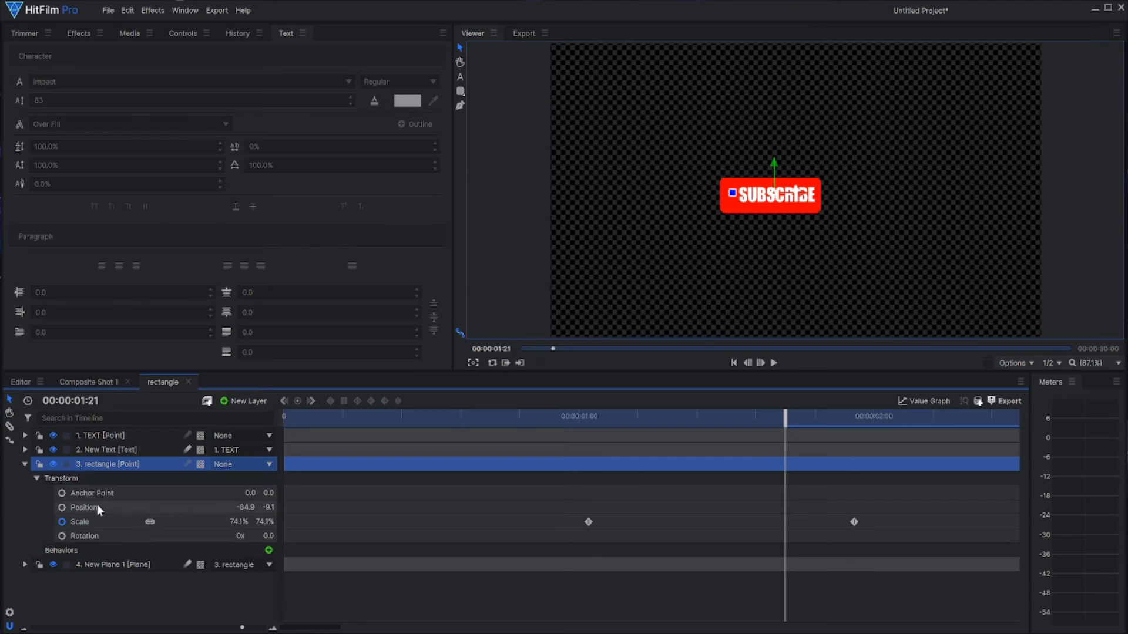
left_click(134, 507)
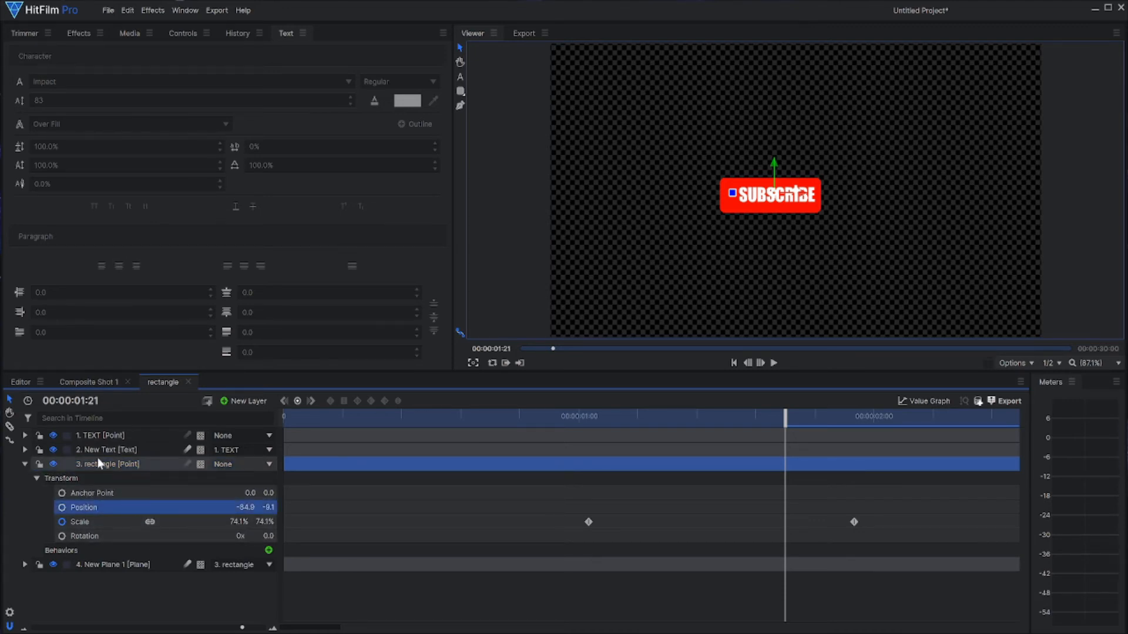
left_click(92, 435)
left_click(25, 436)
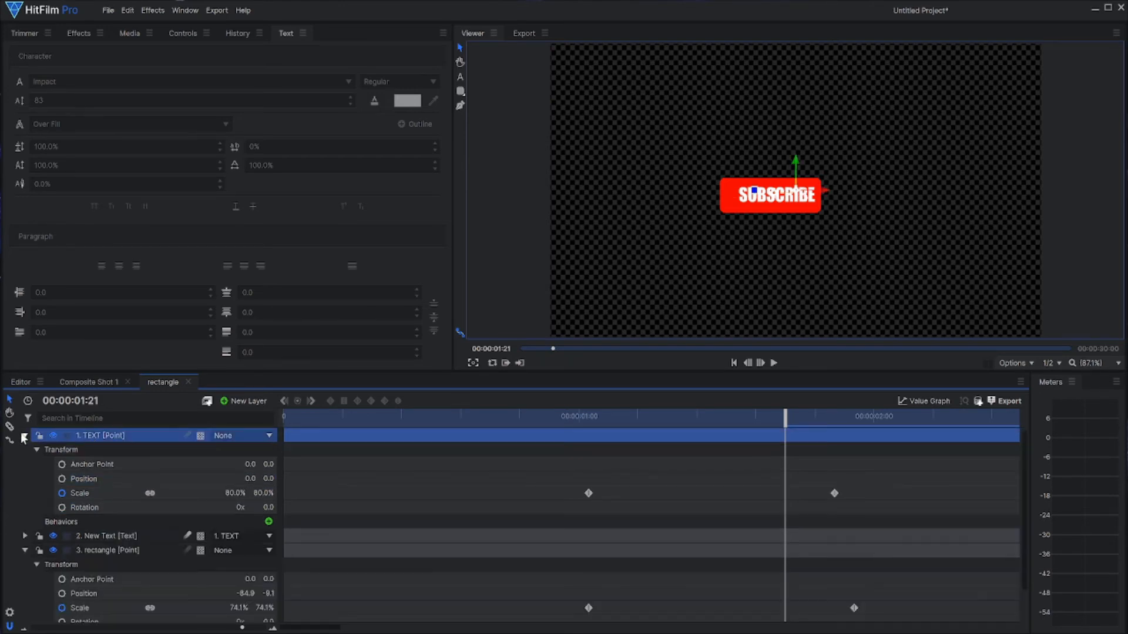
left_click(88, 479)
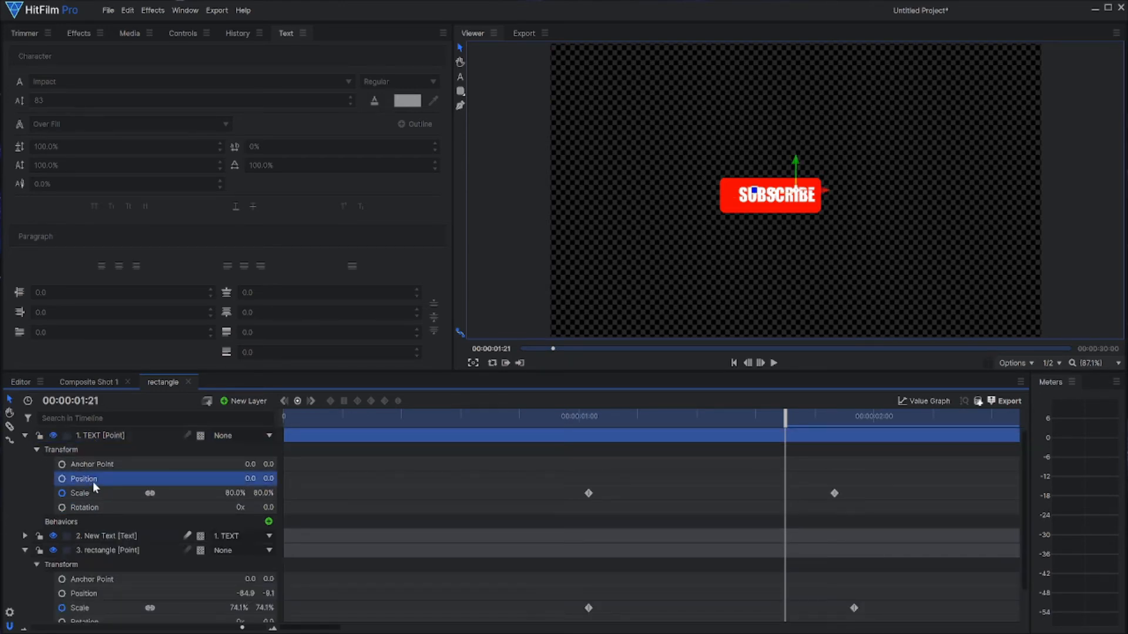
key("ctrl+v")
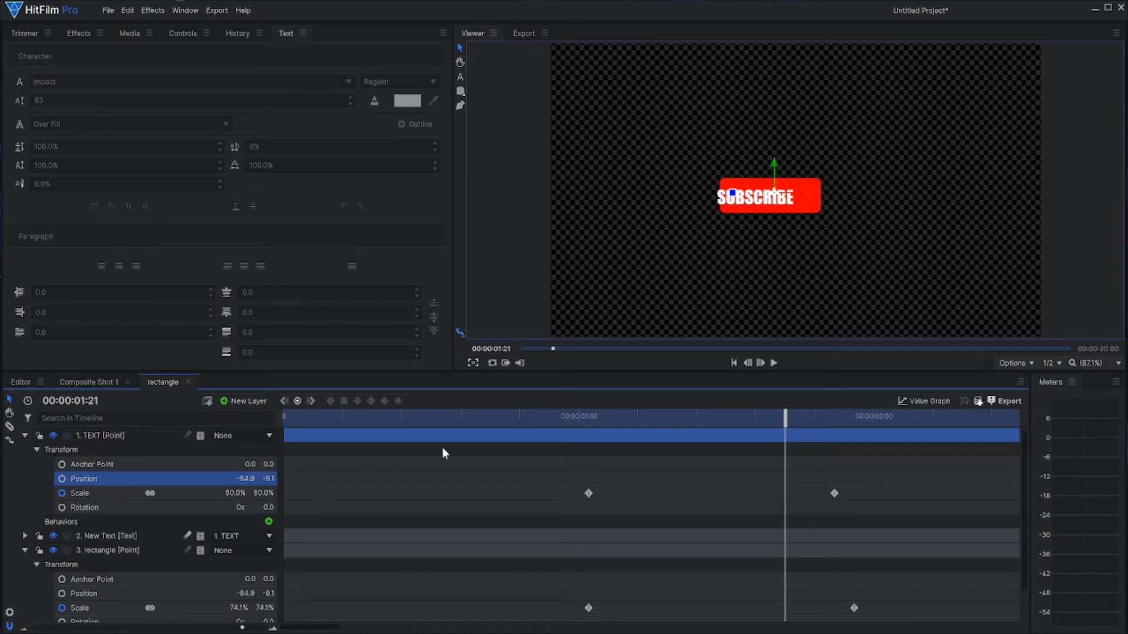
Step: At 00:00:02:01, collapse the TEXT point and move the New Text layer horizontally to centre SUBSCRIBE on the red rectangle
left_click_drag(777, 417, 883, 425)
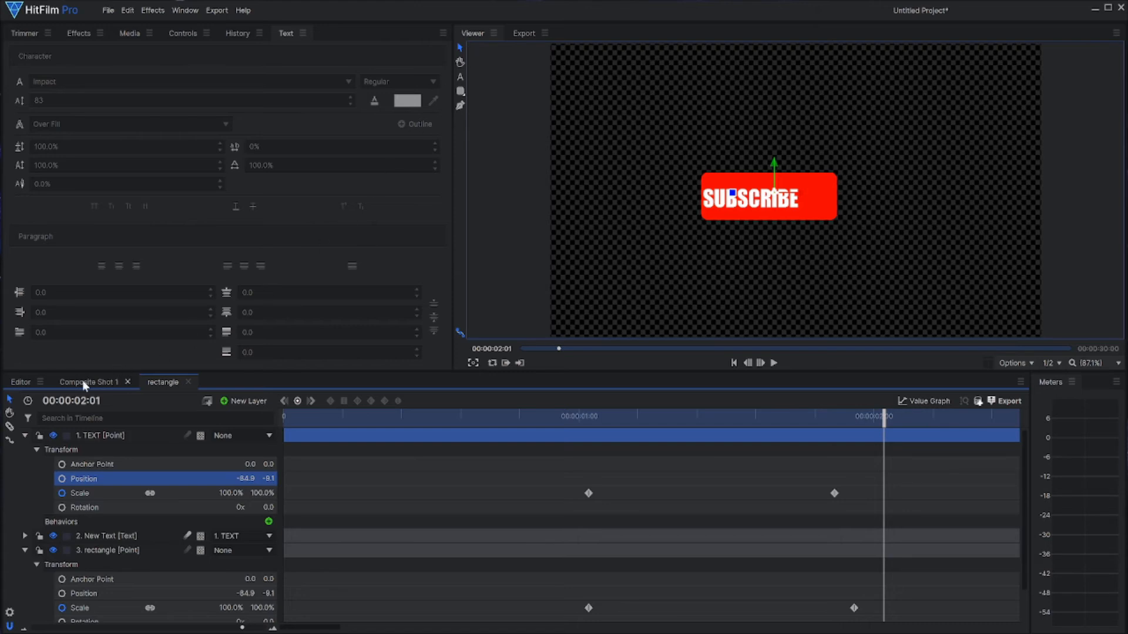
left_click(24, 435)
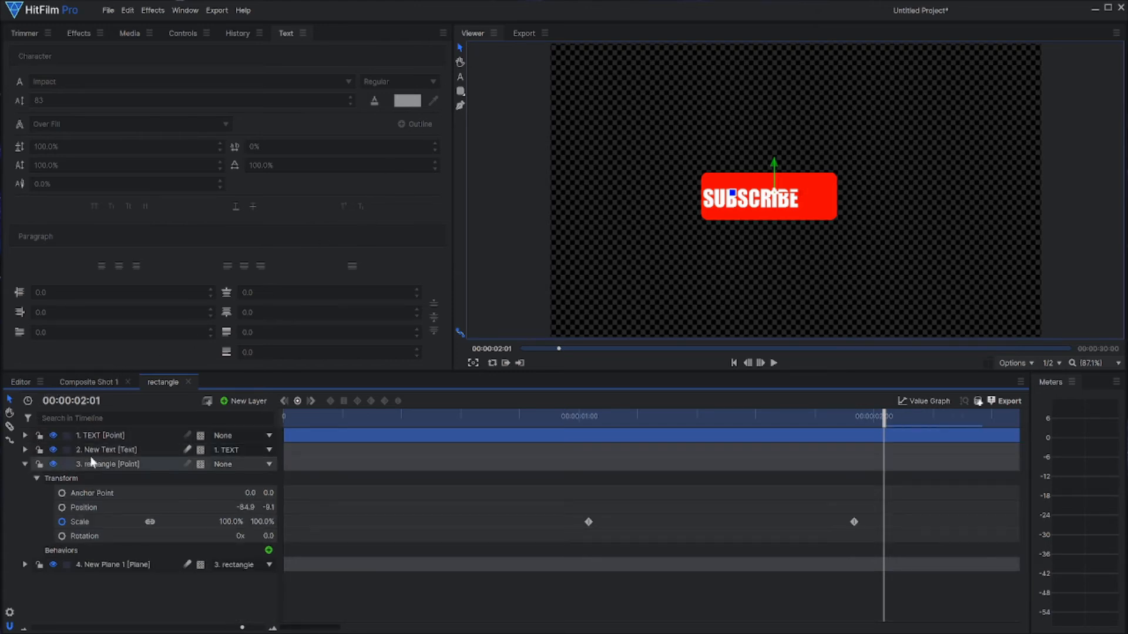
left_click(92, 452)
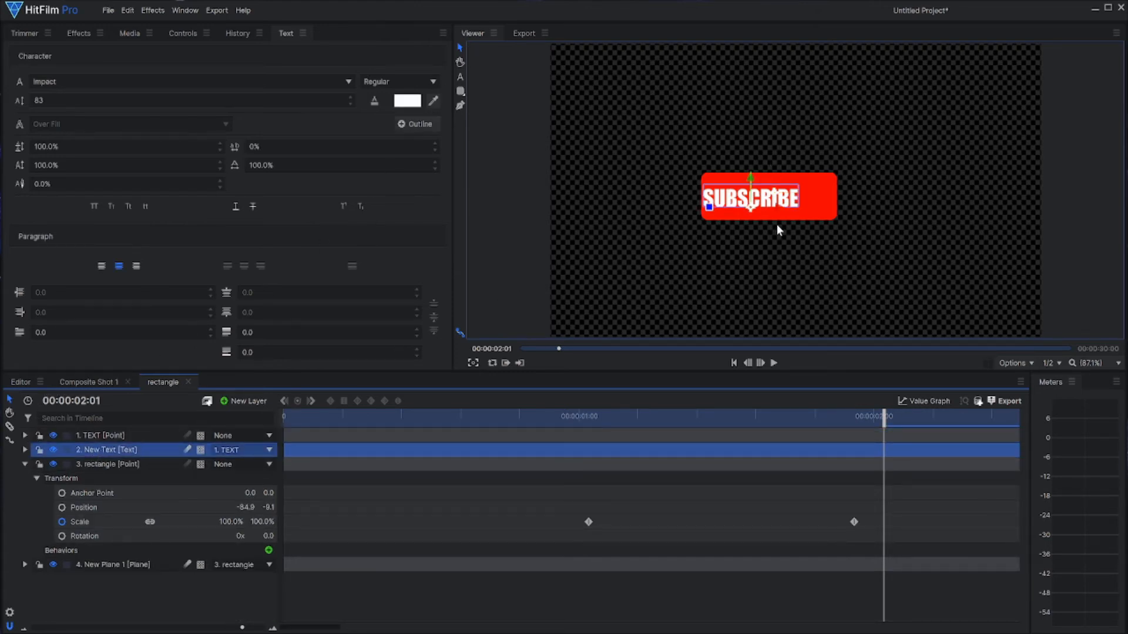
left_click_drag(781, 212, 804, 211)
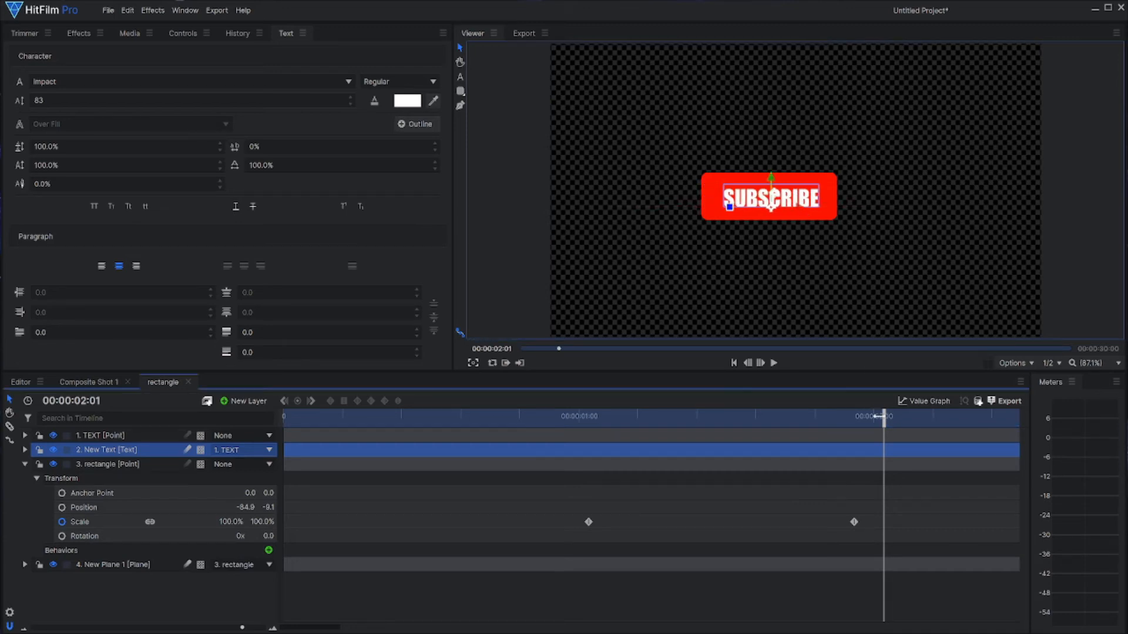
Step: Preview the SUBSCRIBE button's scale-up animation from the start of the rectangle composite shot
left_click_drag(886, 416, 248, 453)
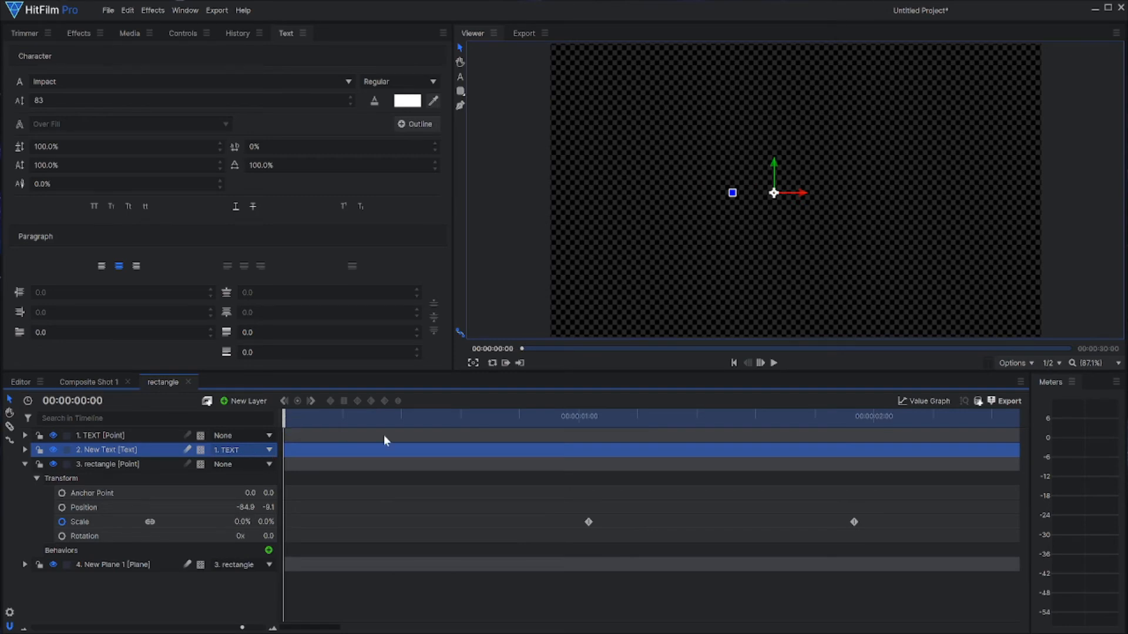
left_click(772, 365)
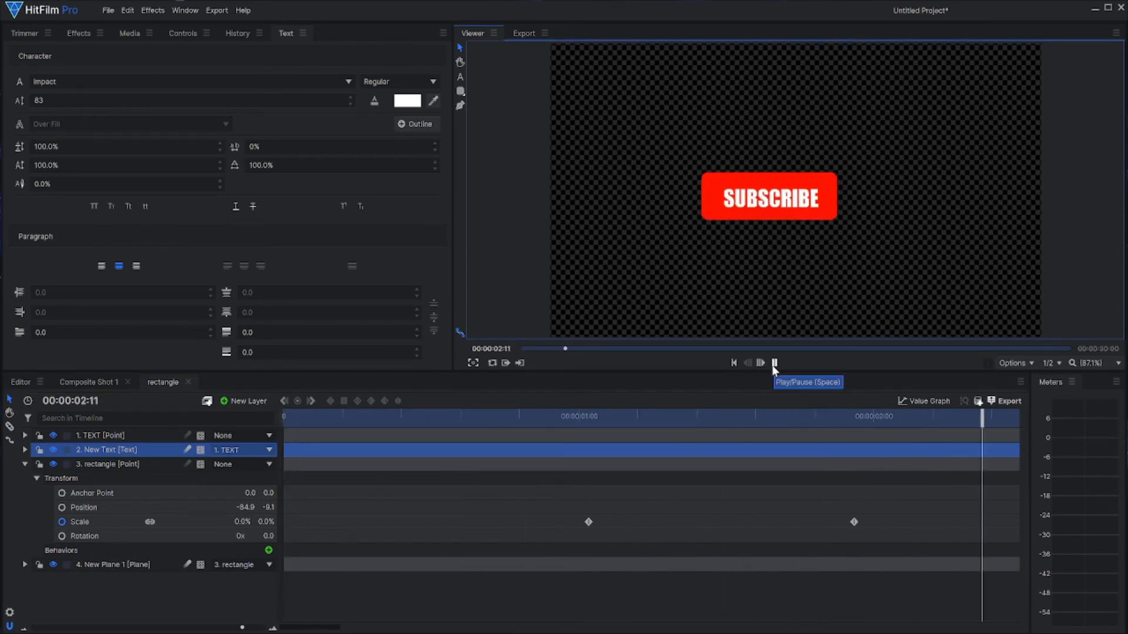
left_click(774, 364)
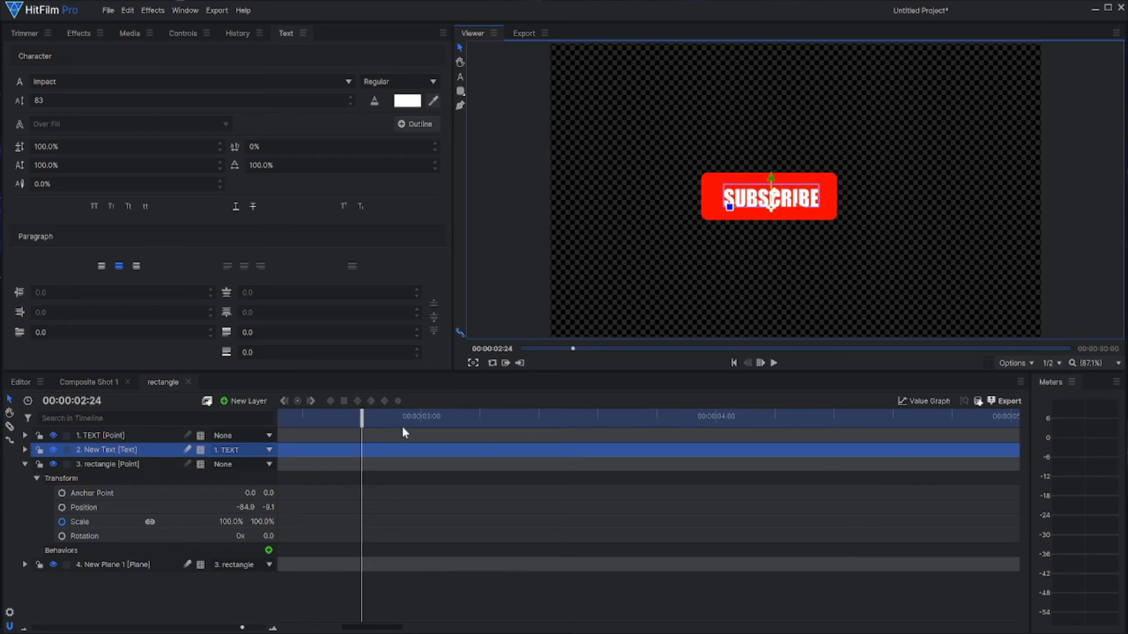
left_click_drag(355, 421, 292, 421)
Step: Add the rectangle composite at the start of Composite Shot 1, beneath the torch.png layer
left_click(122, 35)
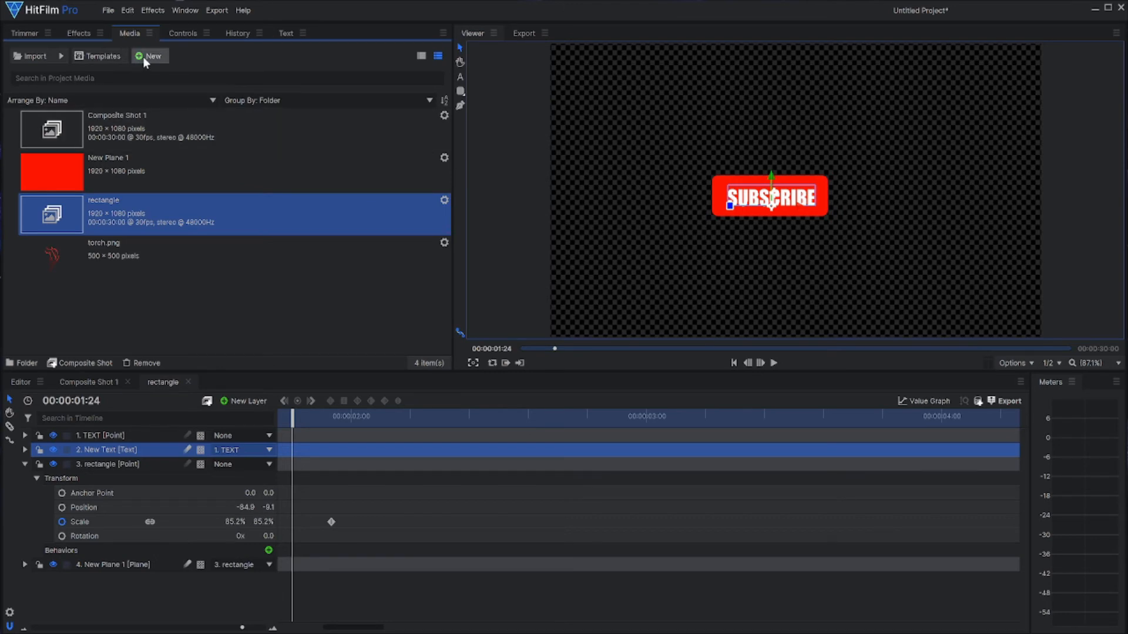
left_click(82, 384)
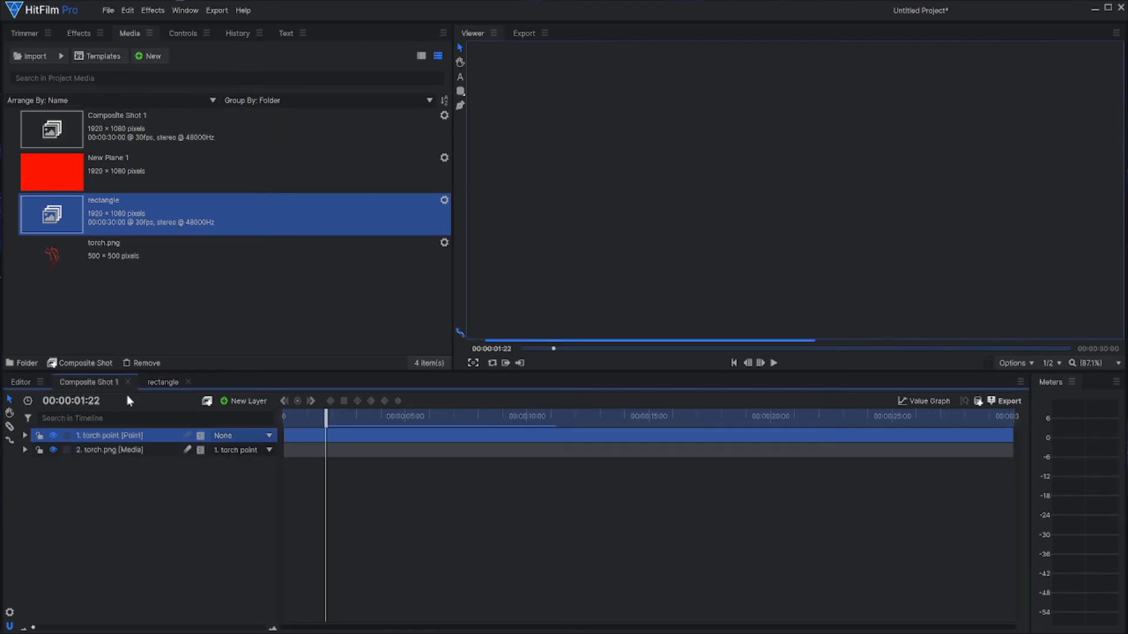
left_click_drag(329, 419, 271, 422)
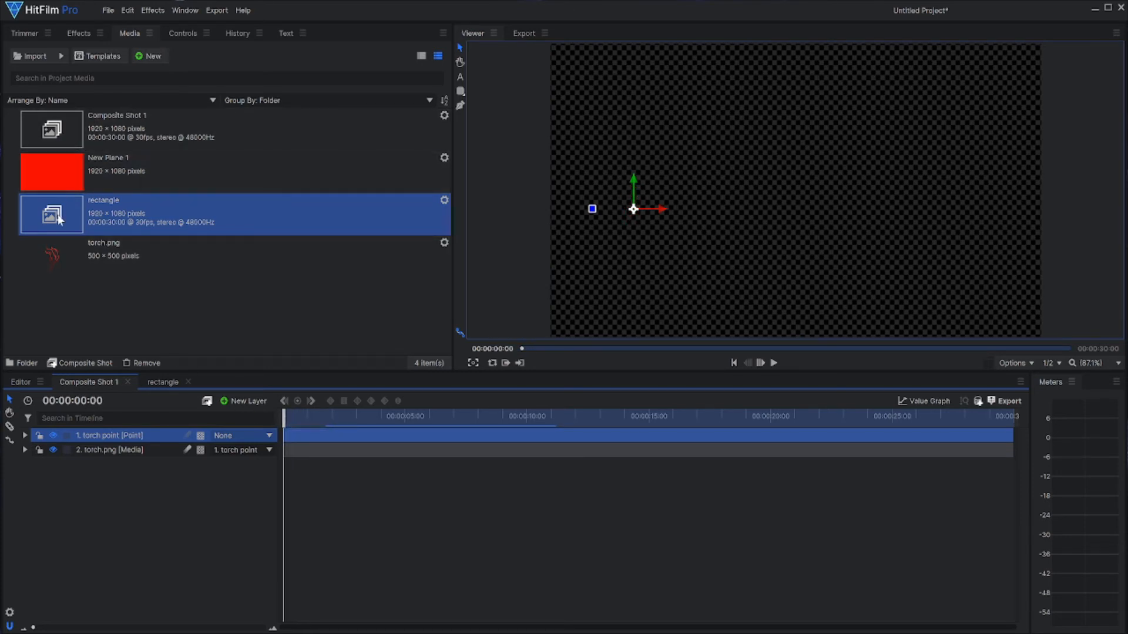
left_click_drag(57, 215, 101, 456)
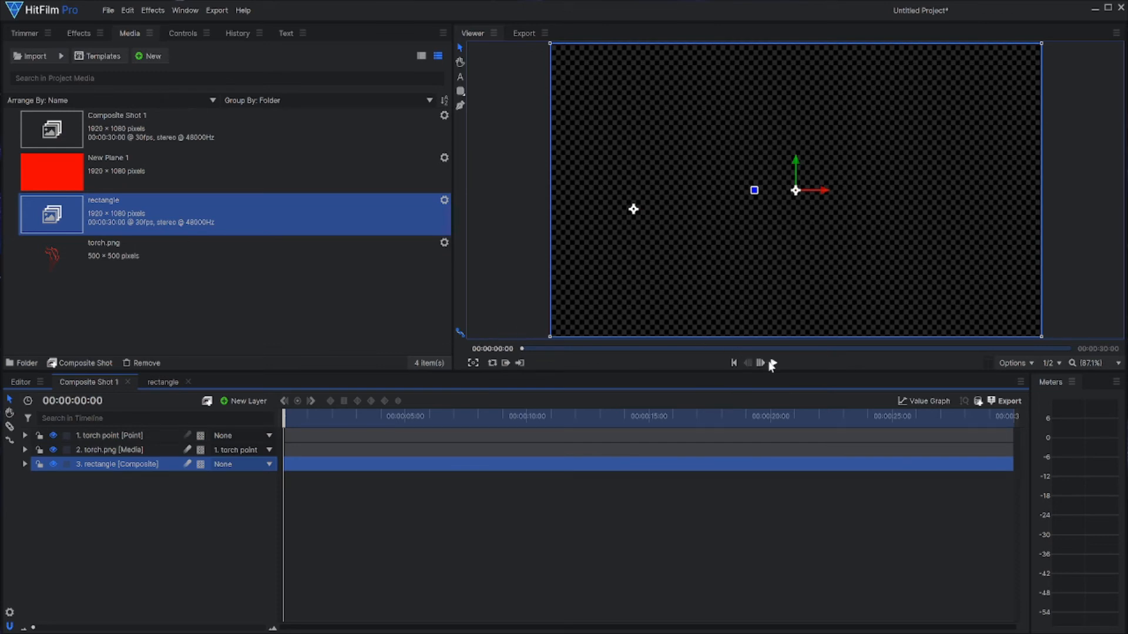
Step: At 00:00:06:10, move the rectangle composite down and left so the SUBSCRIBE button sits beside the torch, level with it
left_click_drag(288, 425, 437, 421)
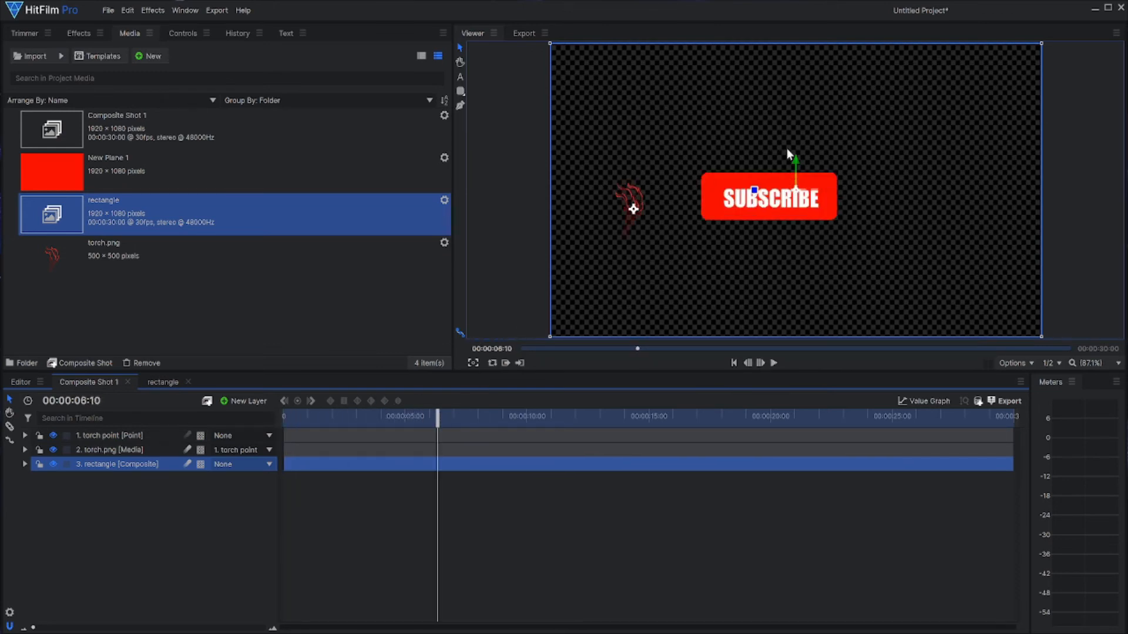
left_click_drag(795, 159, 794, 166)
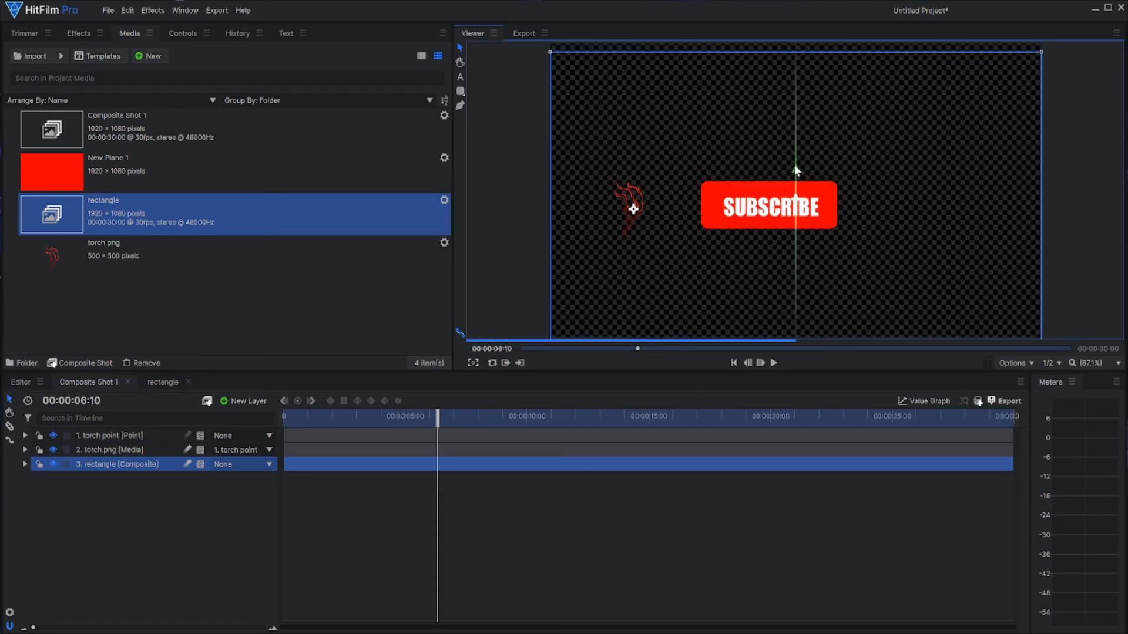
left_click_drag(822, 206, 793, 204)
left_click_drag(765, 166, 761, 169)
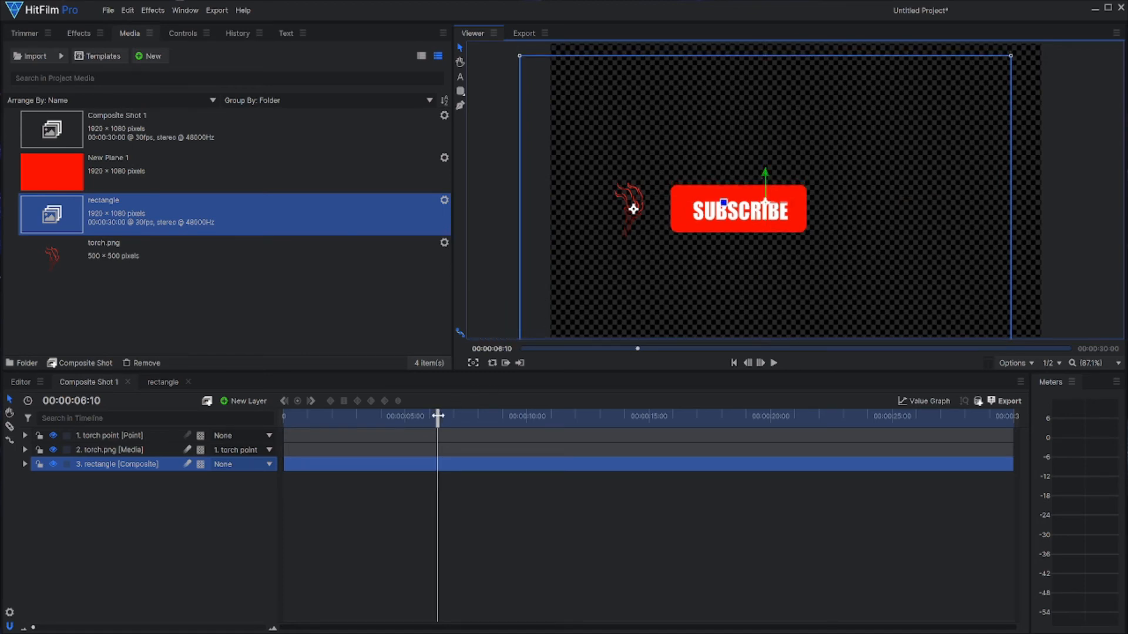
Step: Preview the torch and SUBSCRIBE animation from the start of Composite Shot 1 and return to the first frame
left_click_drag(437, 416, 283, 415)
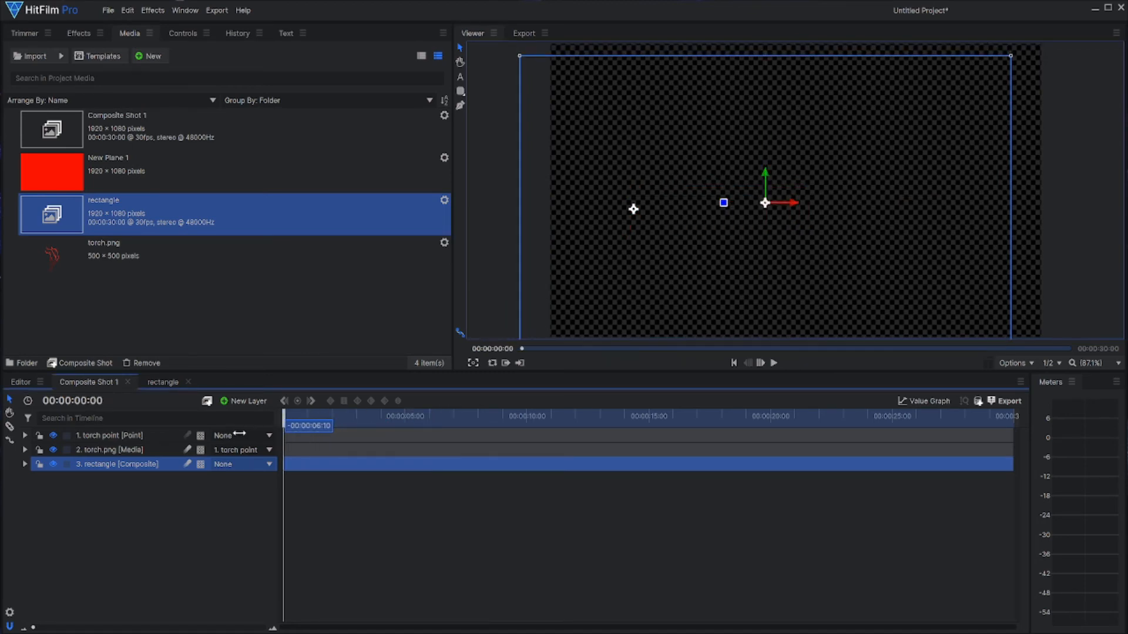
left_click(774, 364)
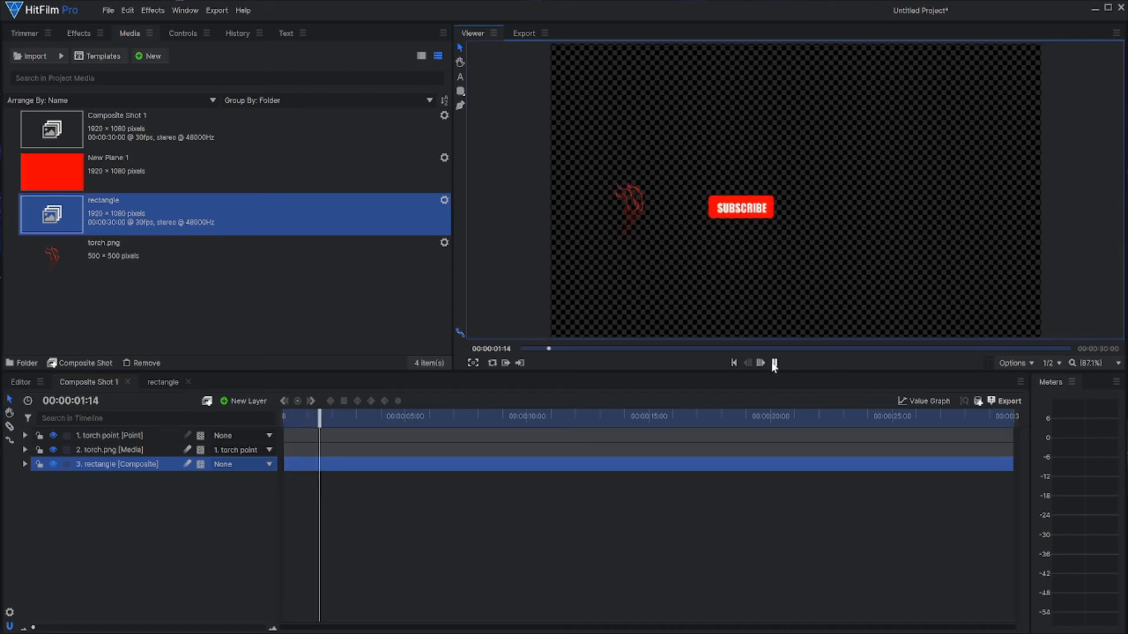
left_click(773, 364)
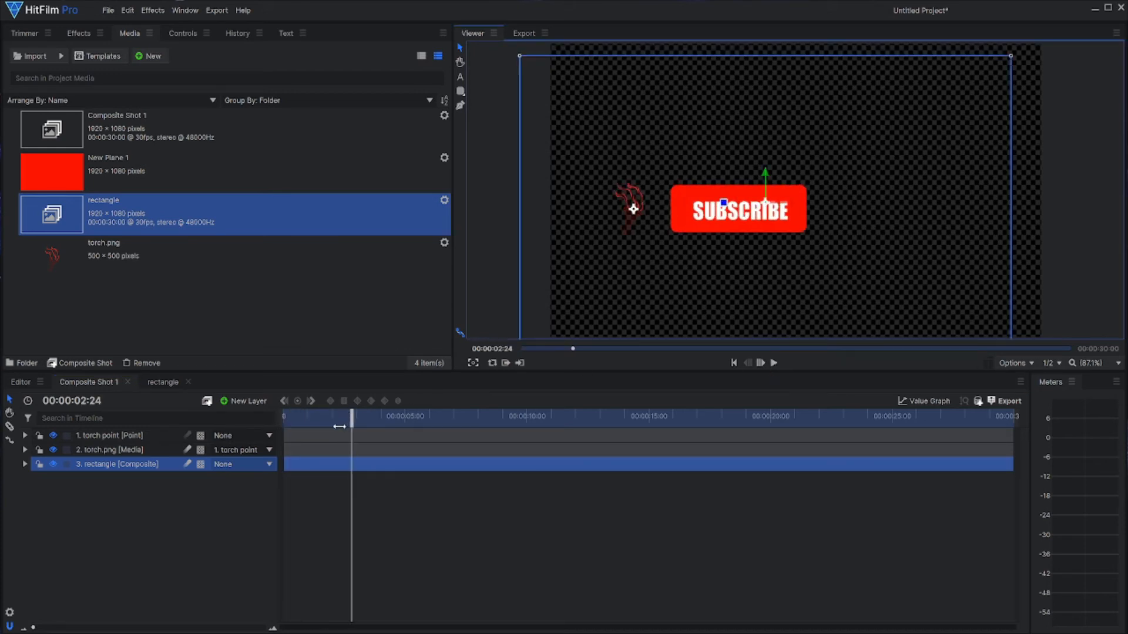
left_click_drag(353, 421, 283, 422)
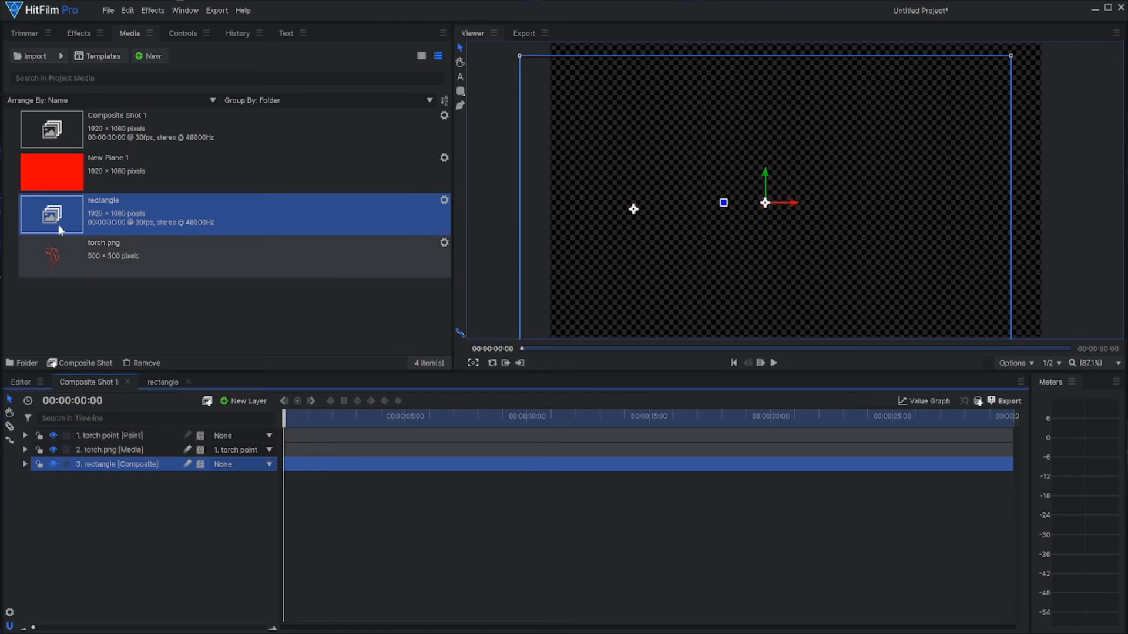
Step: Search The Lab folder on the WD_BLACK (D:) drive for "bell" and import bell.png into the project
left_click(29, 59)
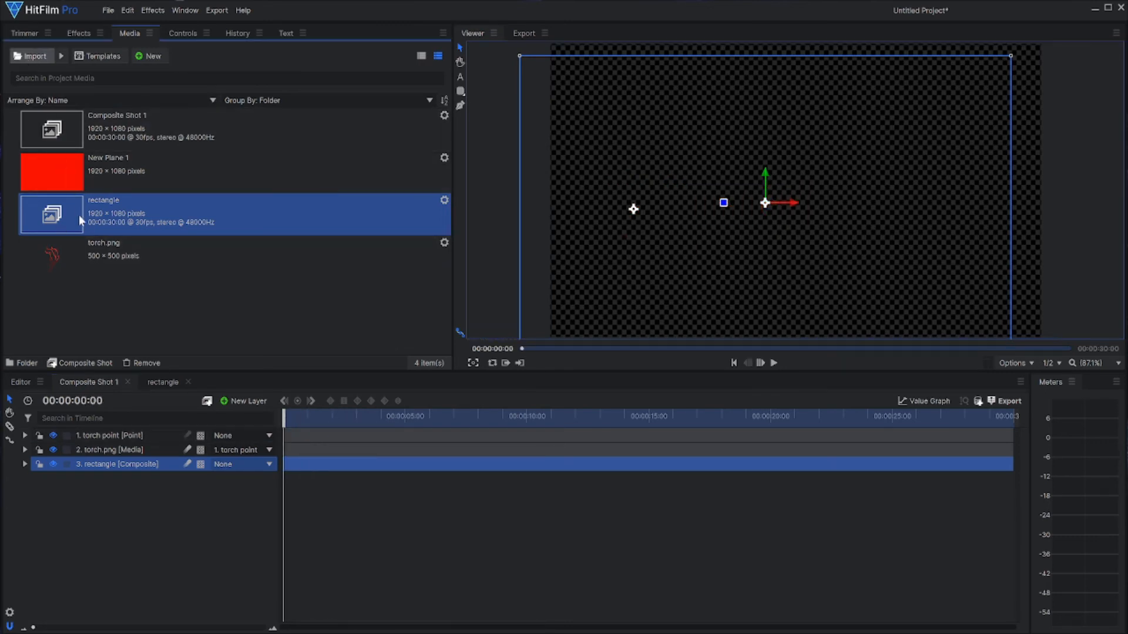
left_click(26, 55)
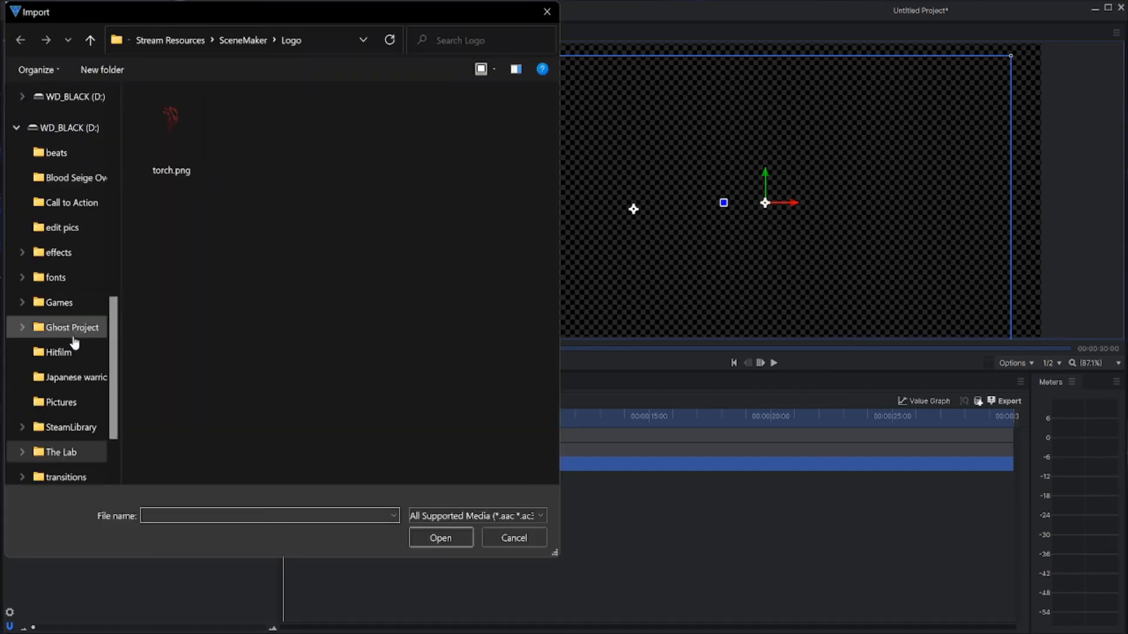
left_click(61, 453)
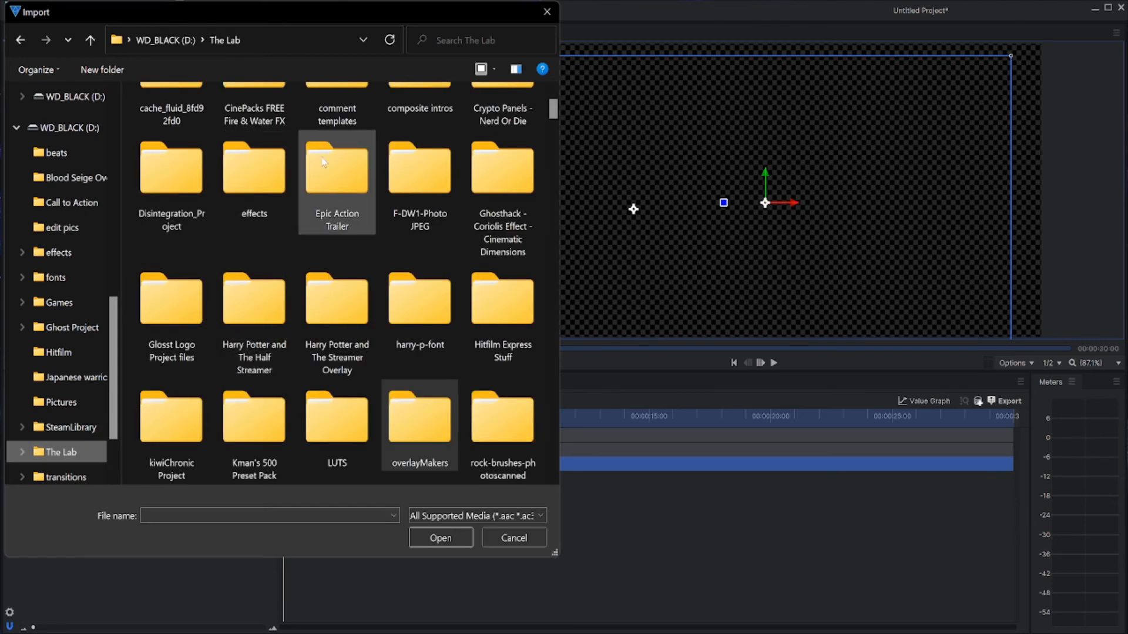
left_click(459, 39)
type("be")
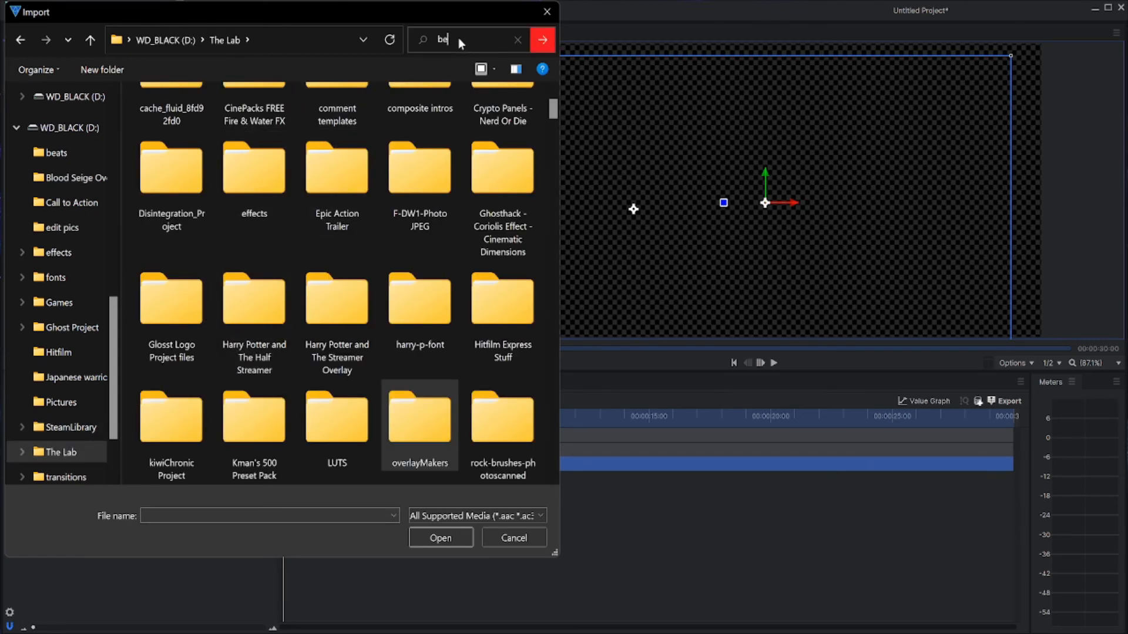
type("ll")
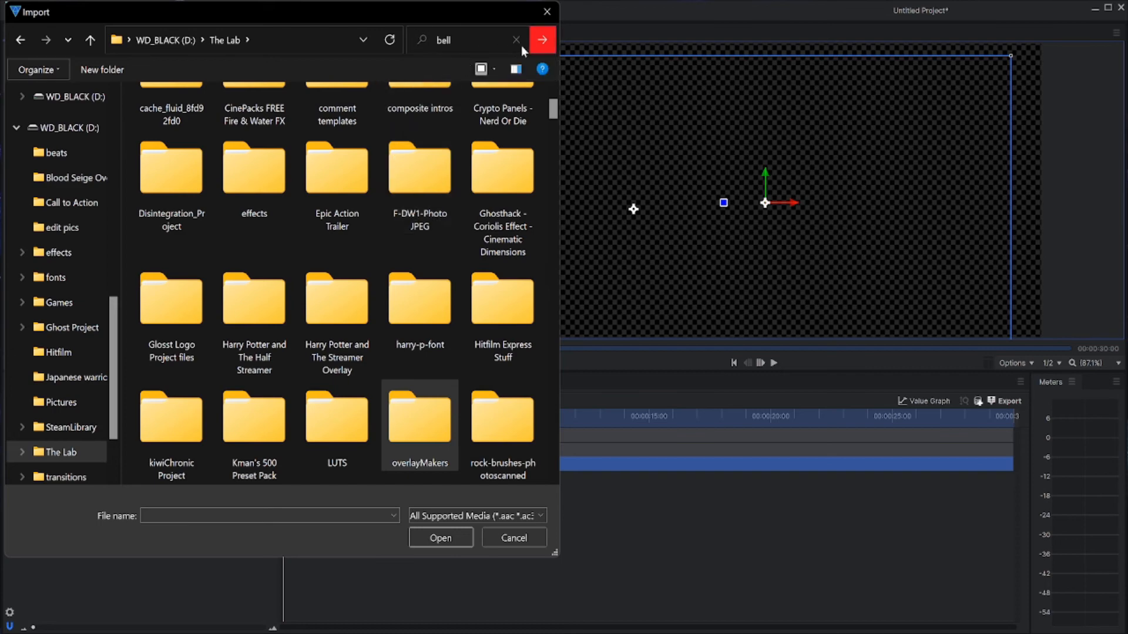
left_click(542, 40)
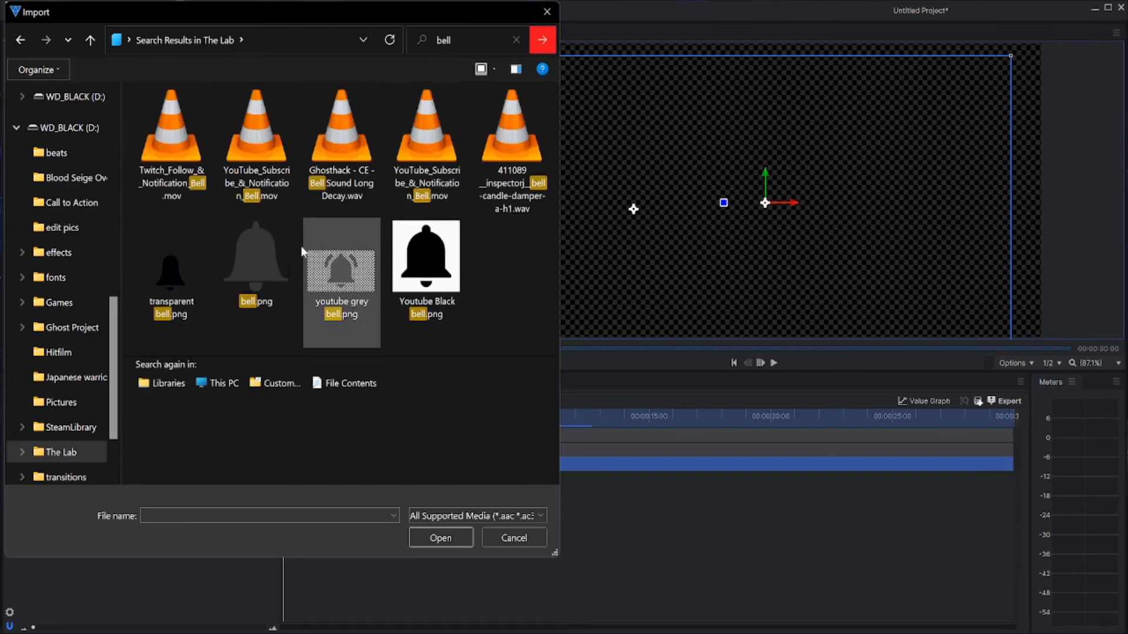
double_click(263, 256)
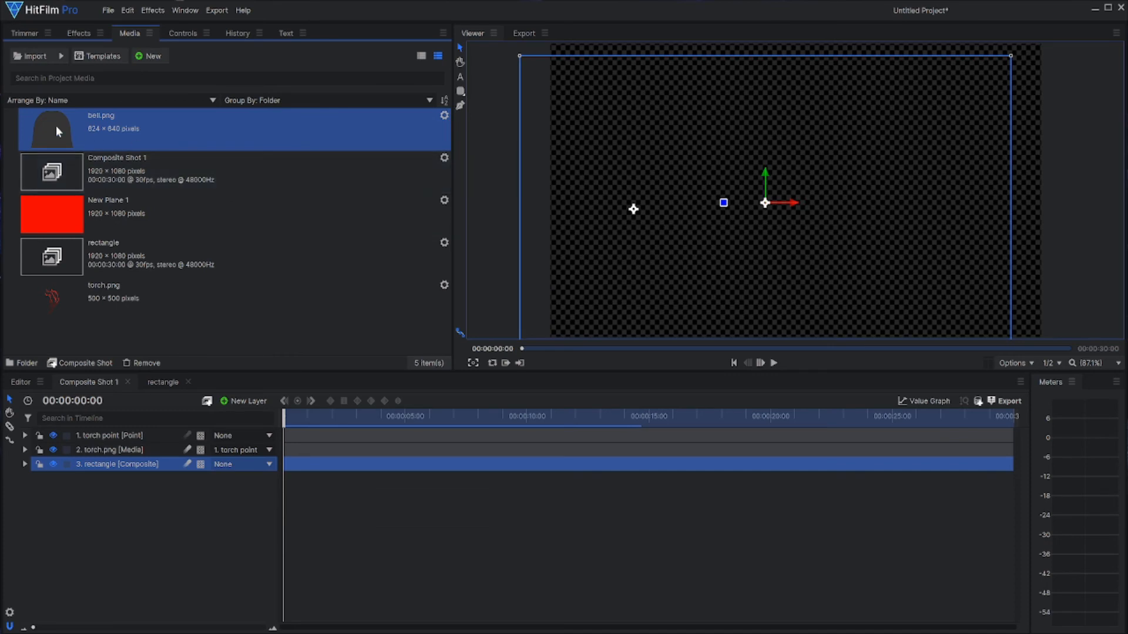
Step: Add bell.png beneath the rectangle layer, then at 00:00:03:03 scale it down and place it just right of the SUBSCRIBE button
left_click_drag(38, 125, 107, 473)
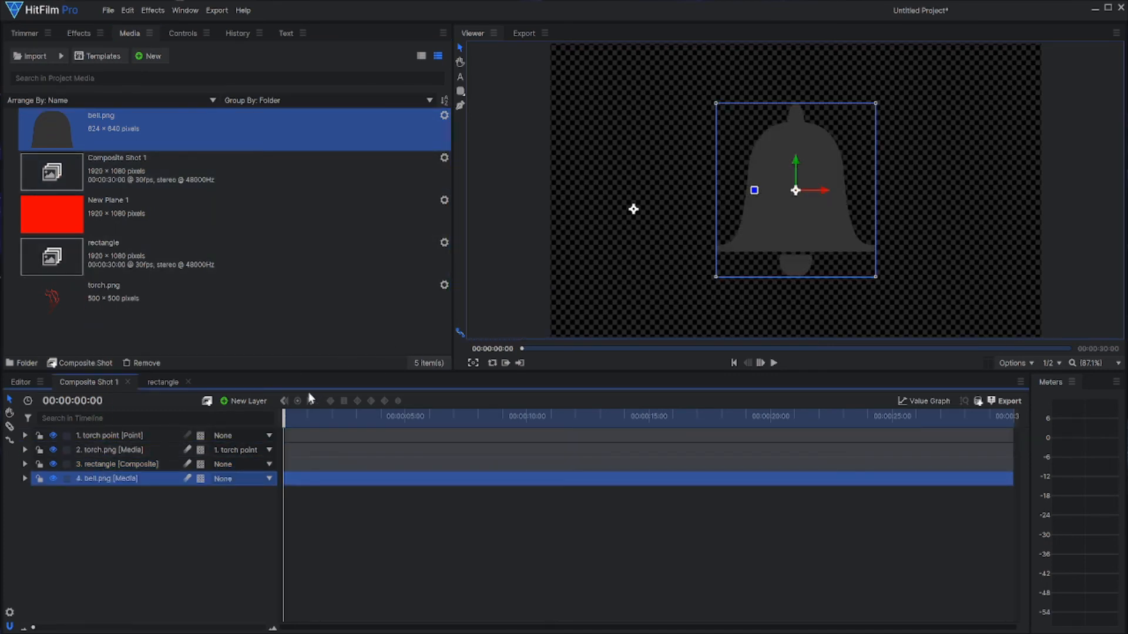
left_click_drag(281, 408, 359, 416)
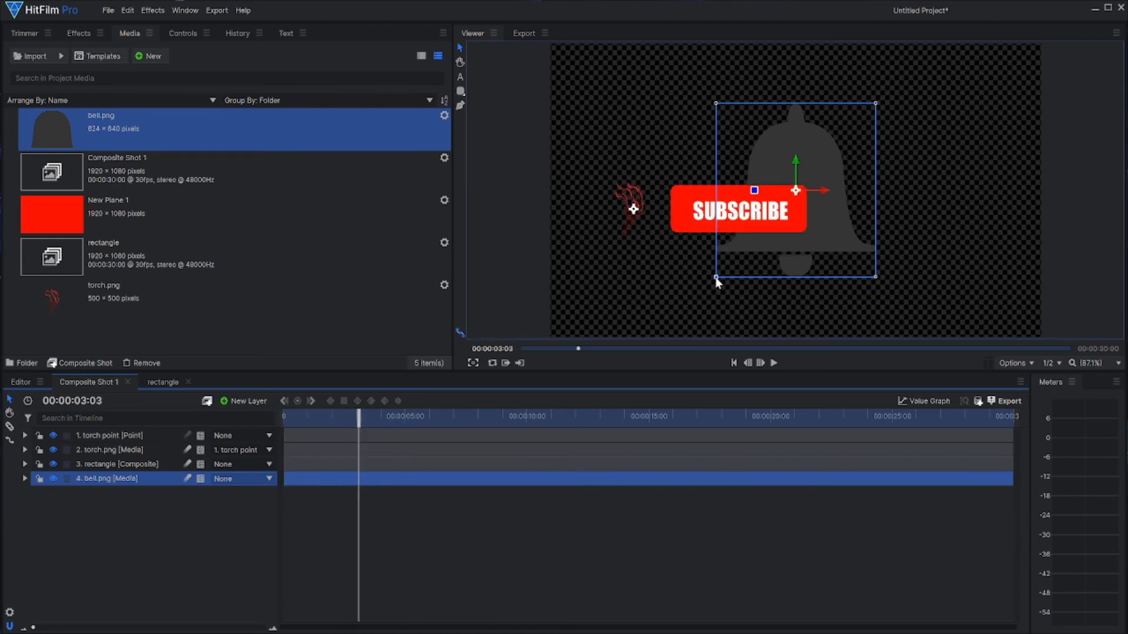
left_click_drag(715, 279, 752, 233)
left_click_drag(795, 194, 632, 211)
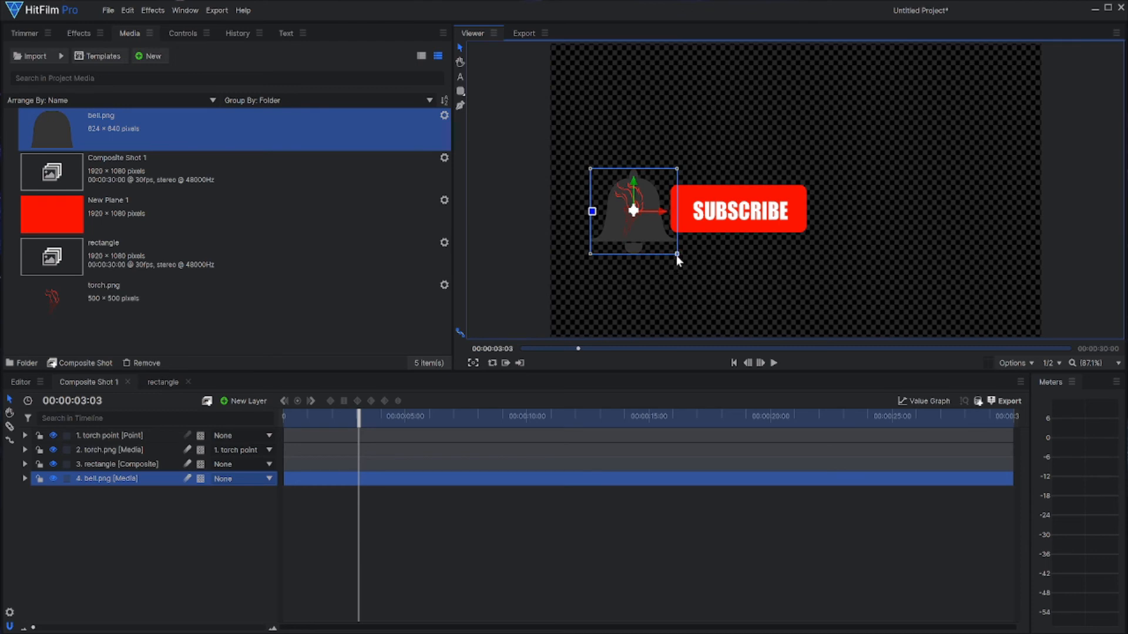
left_click_drag(677, 255, 884, 204)
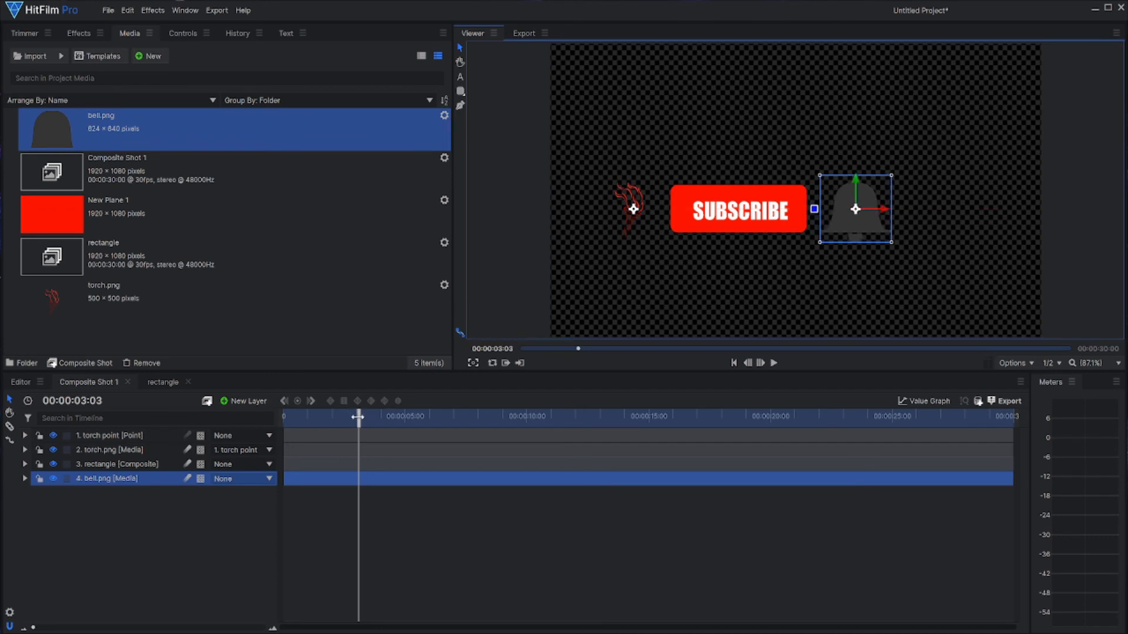
Step: Return to the start of the timeline and add a new point layer named "bell"
left_click_drag(358, 417, 251, 424)
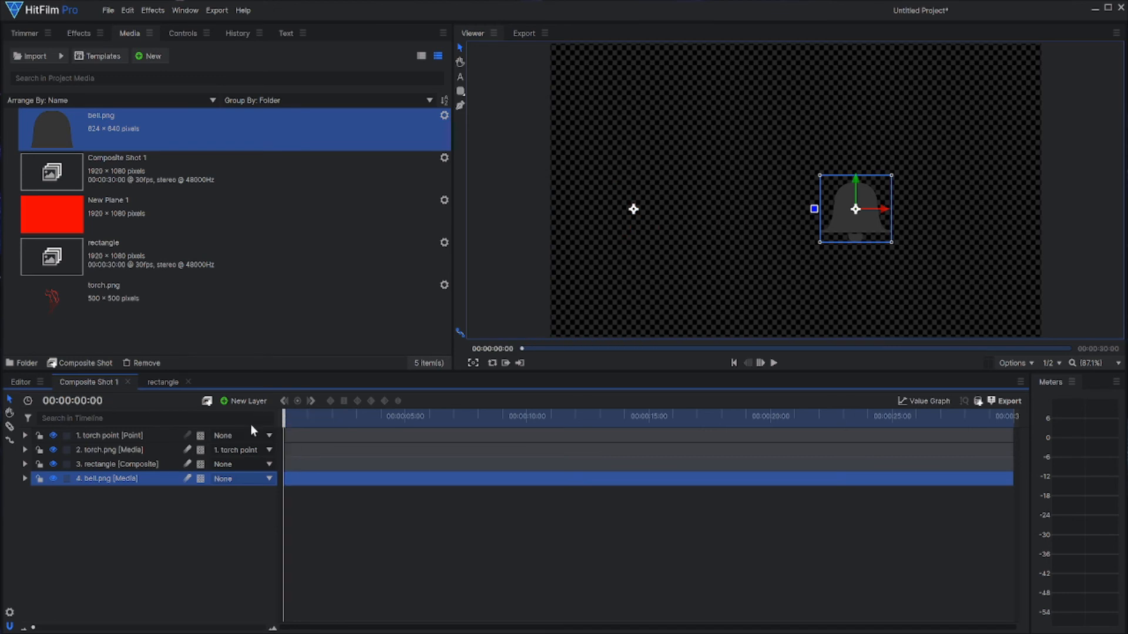
left_click(230, 400)
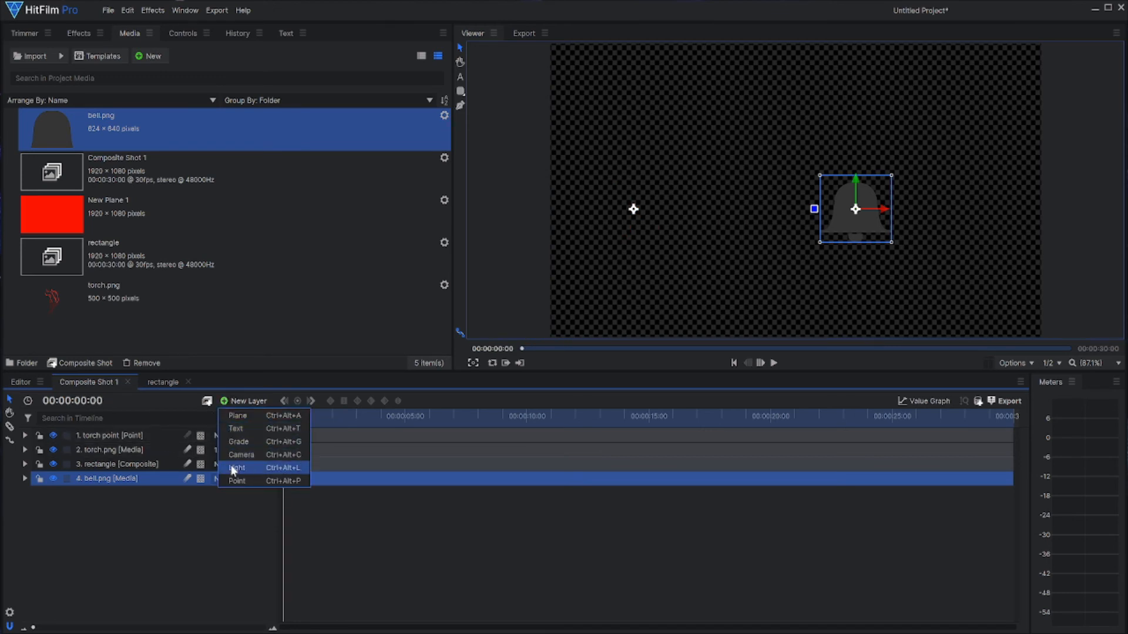
left_click(236, 481)
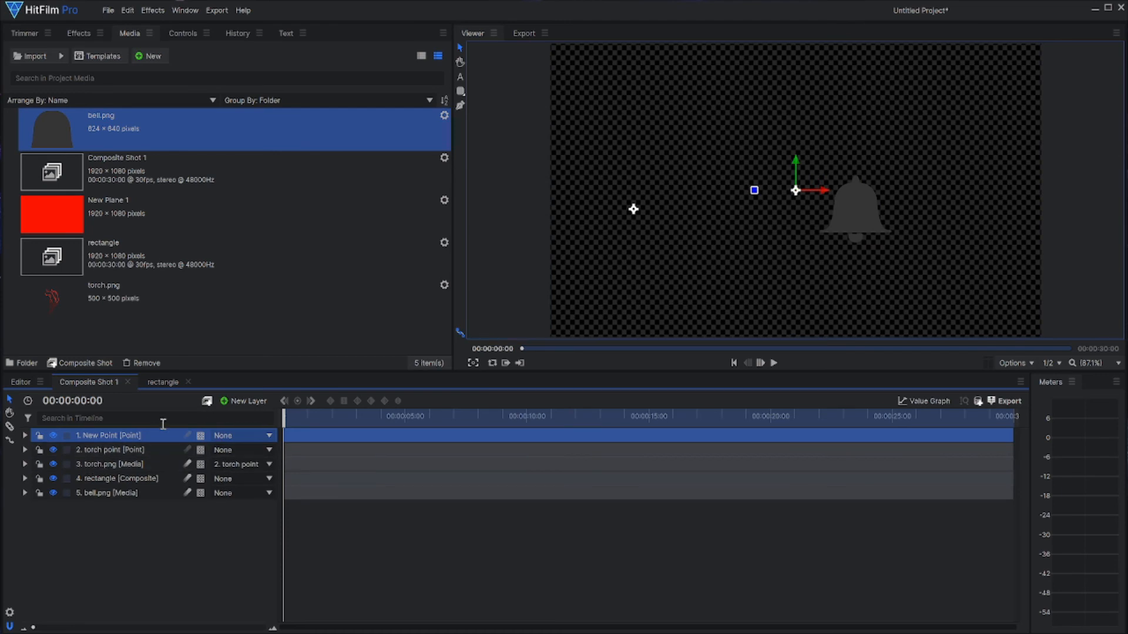
key("F2")
type("bell")
key("Return")
Step: At 00:00:01:29, enable Scale keyframing on the bell point and set its Scale to 0%
left_click(24, 436)
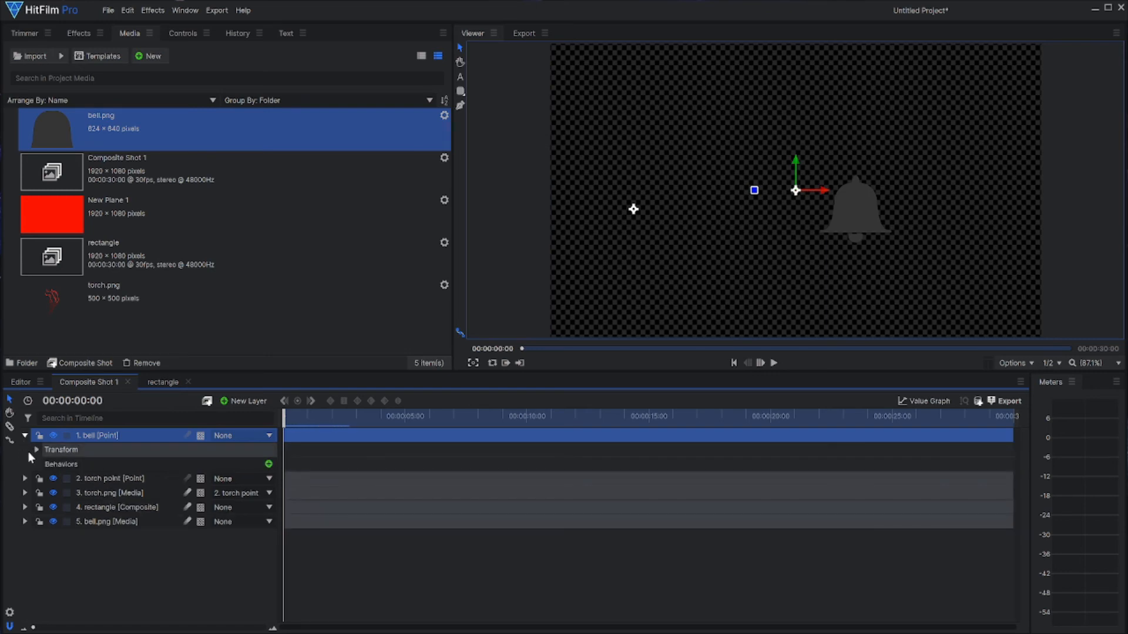
left_click(35, 450)
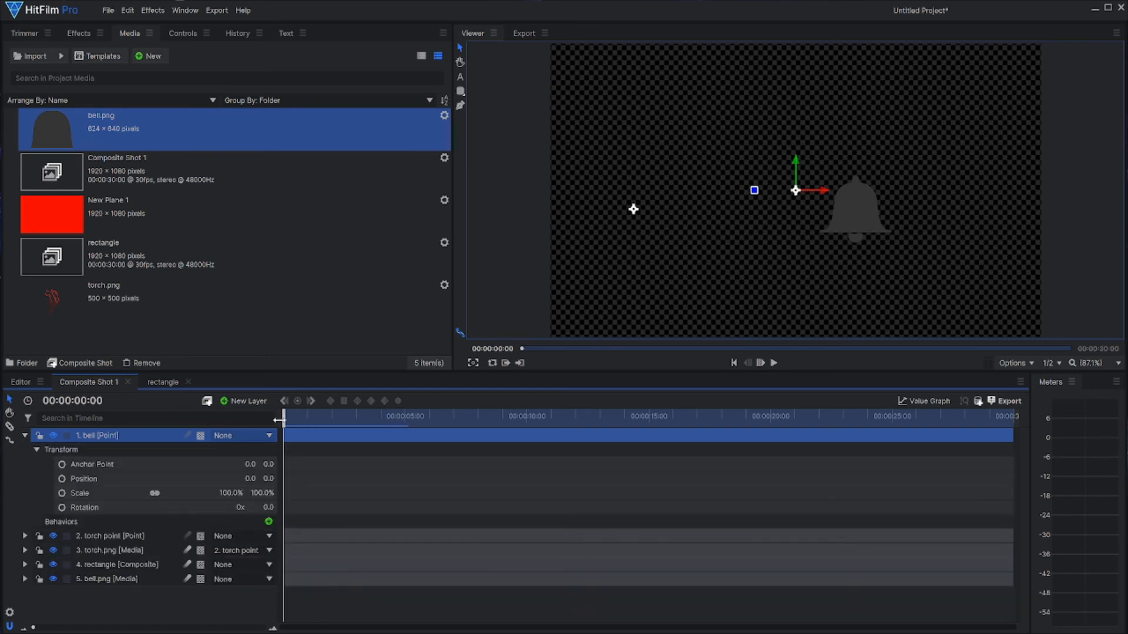
left_click_drag(285, 420, 331, 430)
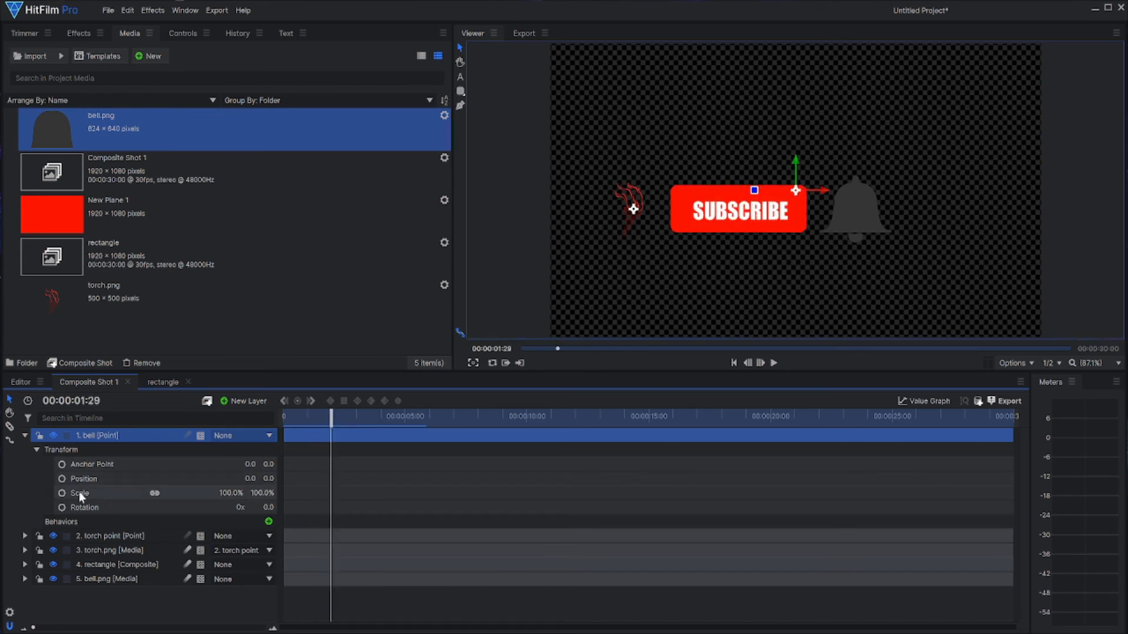
left_click(62, 493)
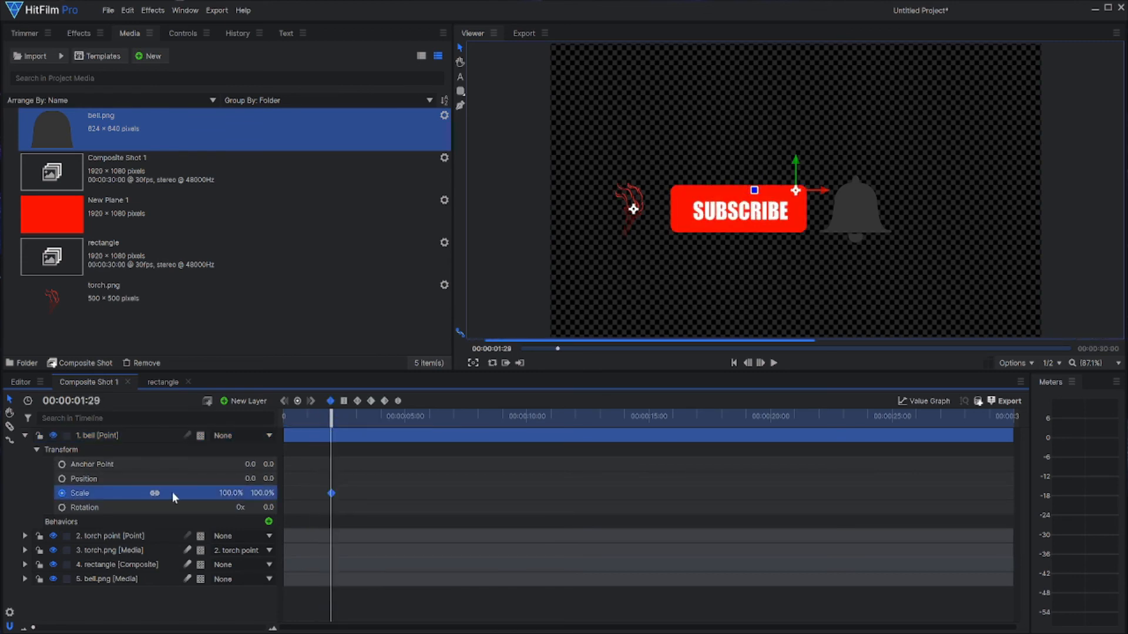
left_click(224, 493)
type("0")
key("Return")
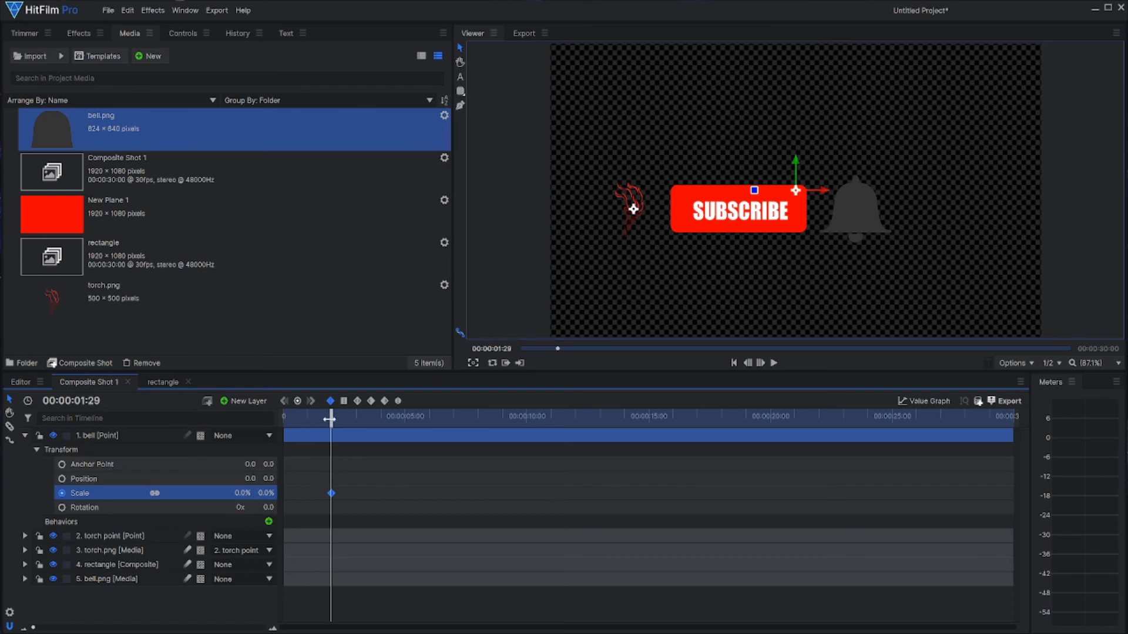
Step: At 00:00:02:27, set the bell point's Scale to 100%
left_click_drag(330, 418, 354, 422)
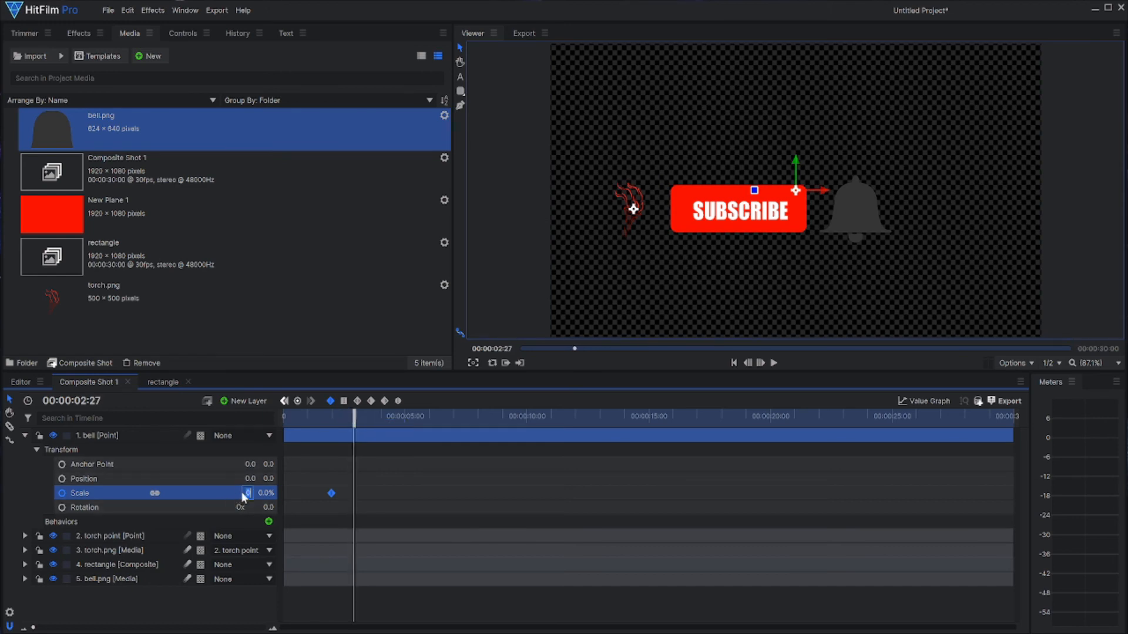
type("100")
key("Return")
Step: Parent the bell.png layer to the bell point and return to the start of the timeline
left_click(25, 435)
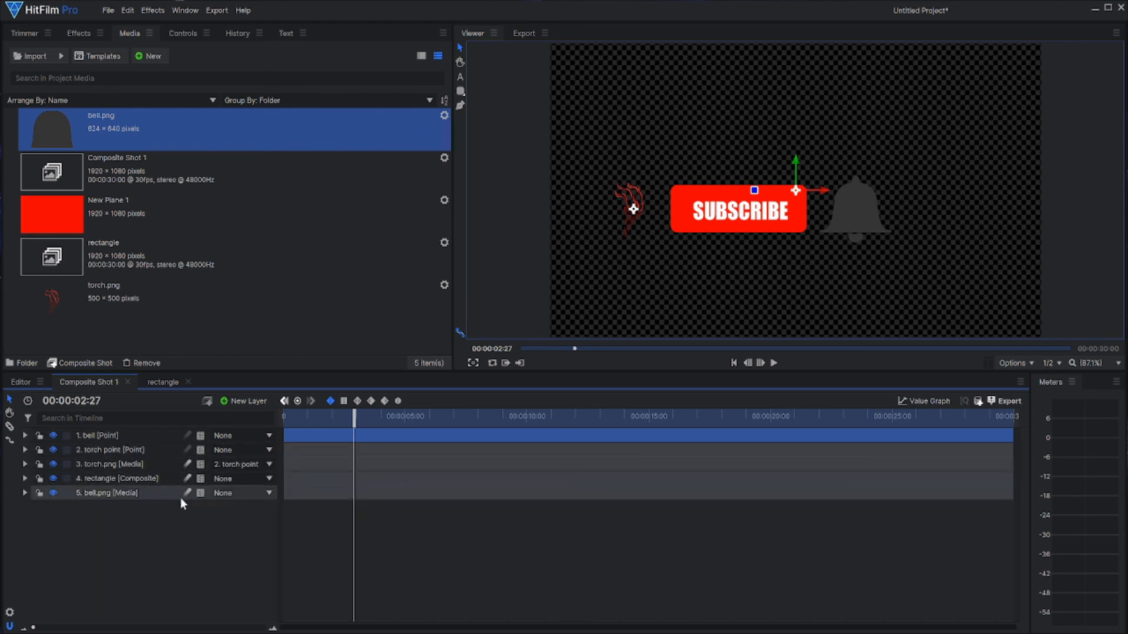
left_click(216, 495)
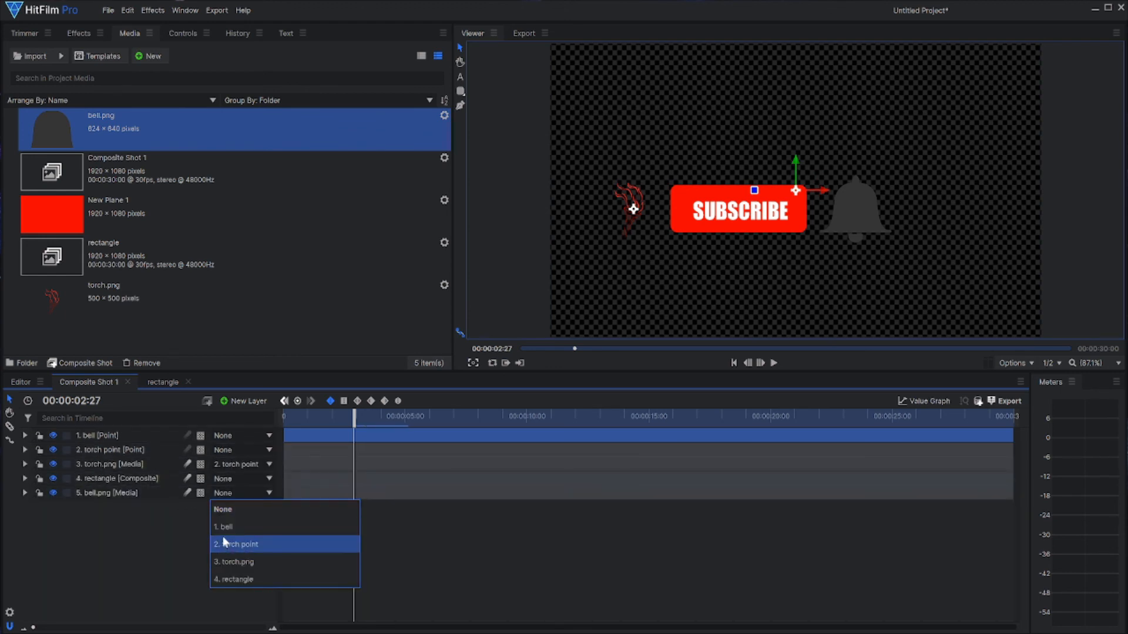
left_click(222, 527)
left_click_drag(348, 419, 274, 431)
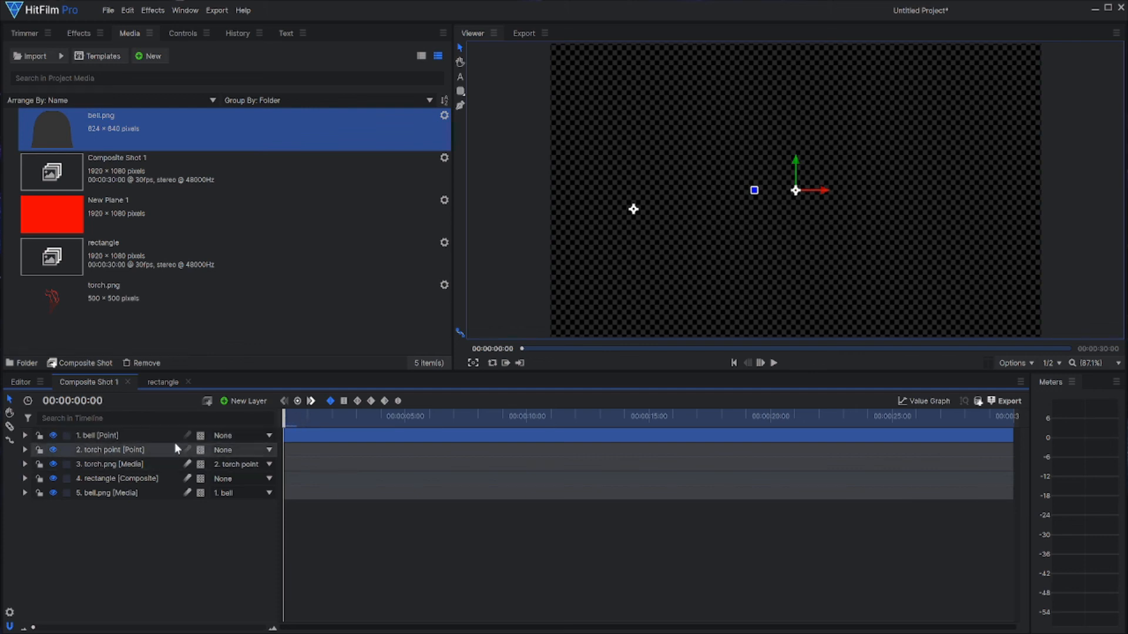
Step: Undo the bell.png parenting, the point layer's Scale keyframes and its renaming
key("ctrl+z")
key("ctrl+z")
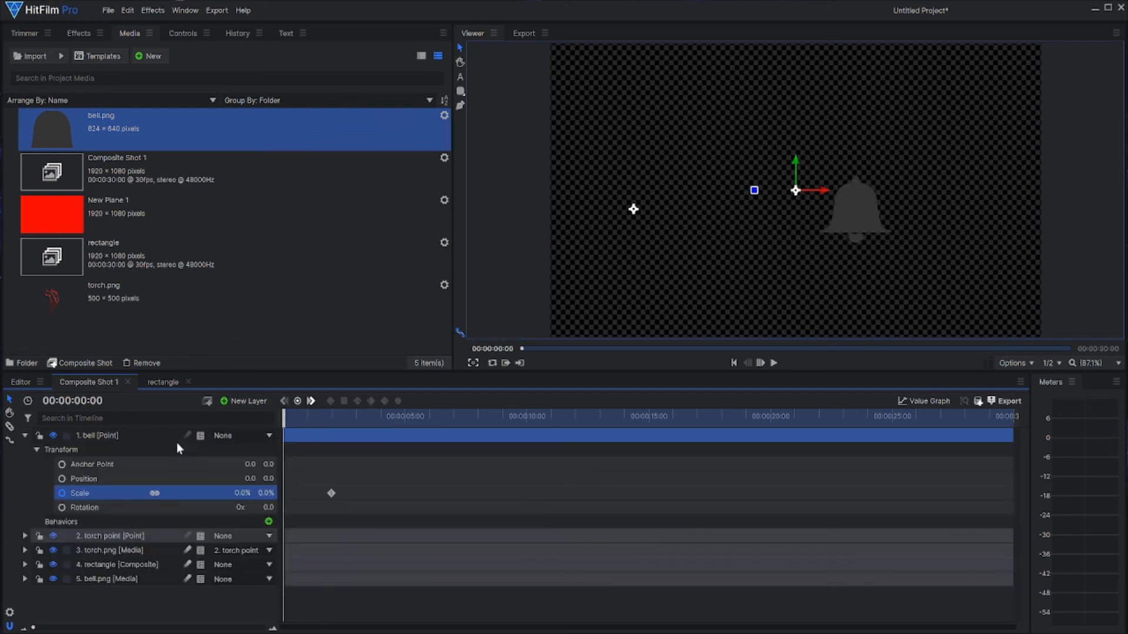
key("ctrl+z")
key("ctrl+z")
key("ctrl+z")
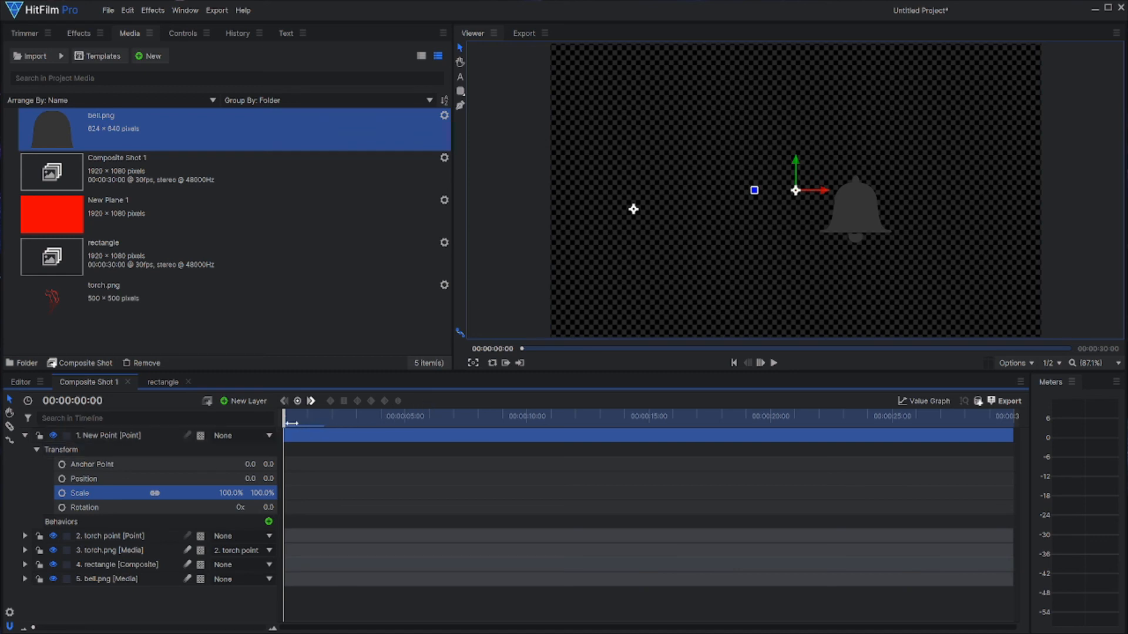
Step: At 00:00:03:21, move the new point layer onto the centre of the bell icon
left_click_drag(292, 423, 373, 420)
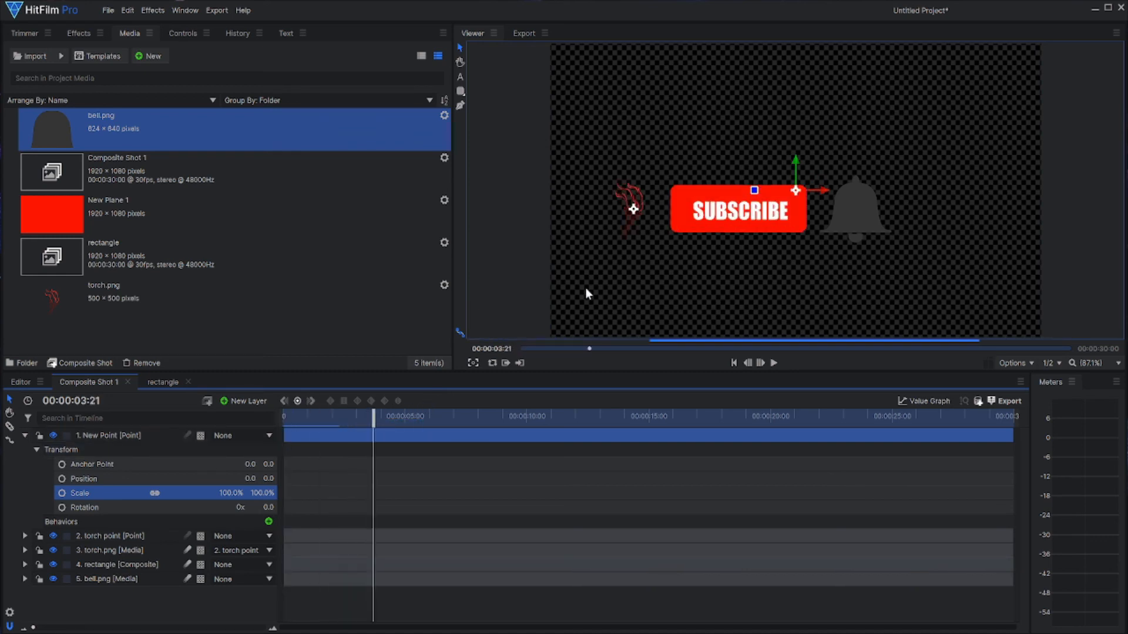
left_click(152, 435)
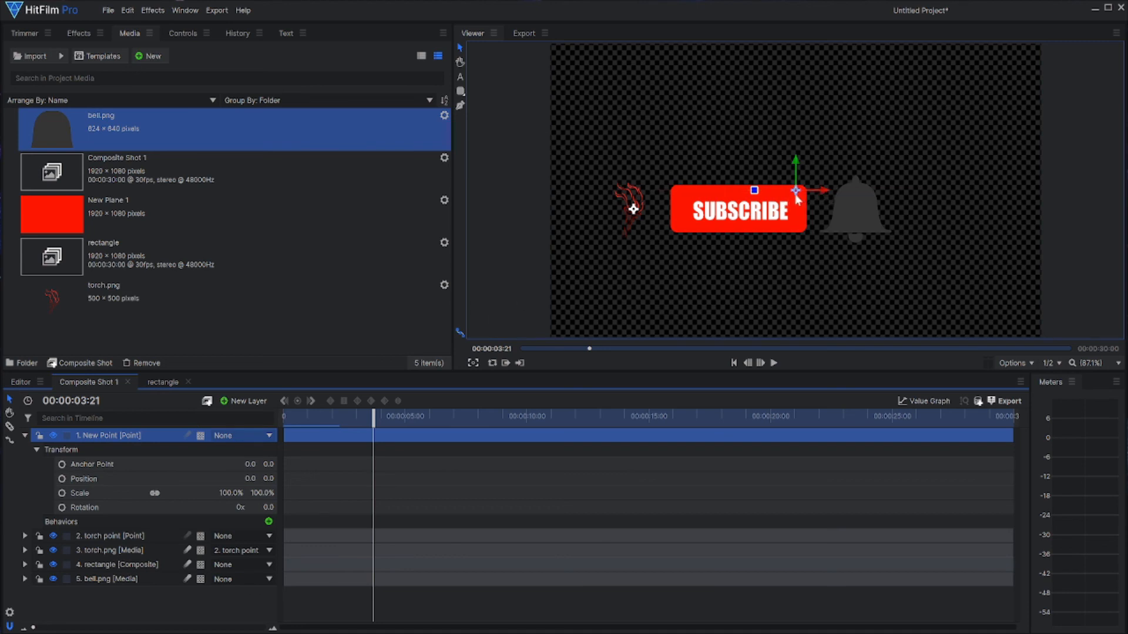
left_click_drag(797, 197, 854, 211)
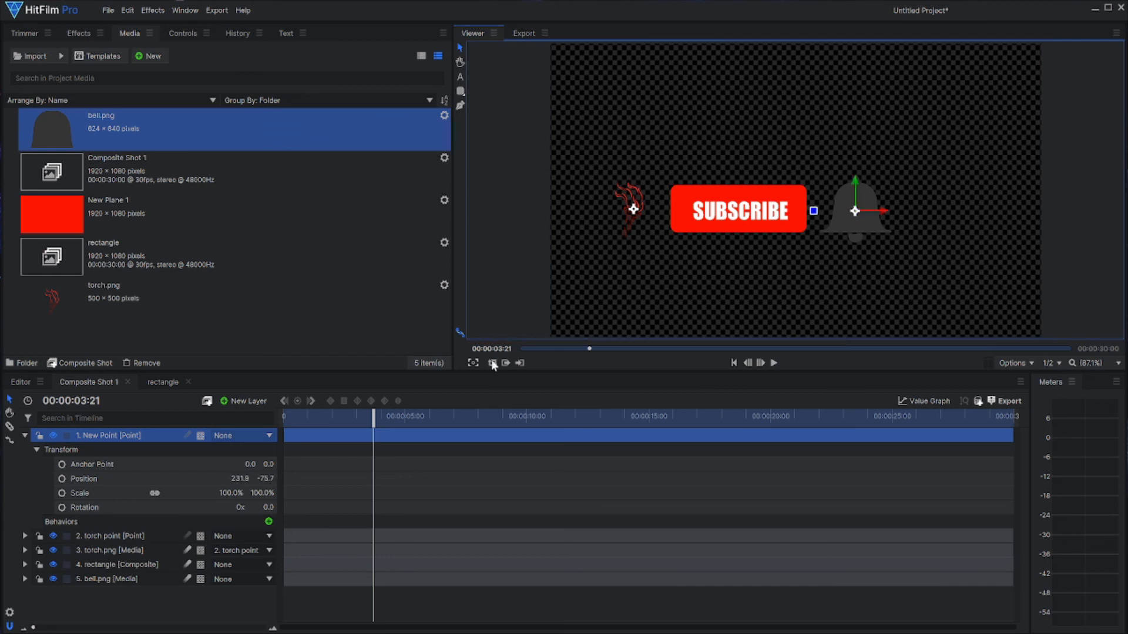
Step: Rename the new point layer "bell"
left_click(117, 436)
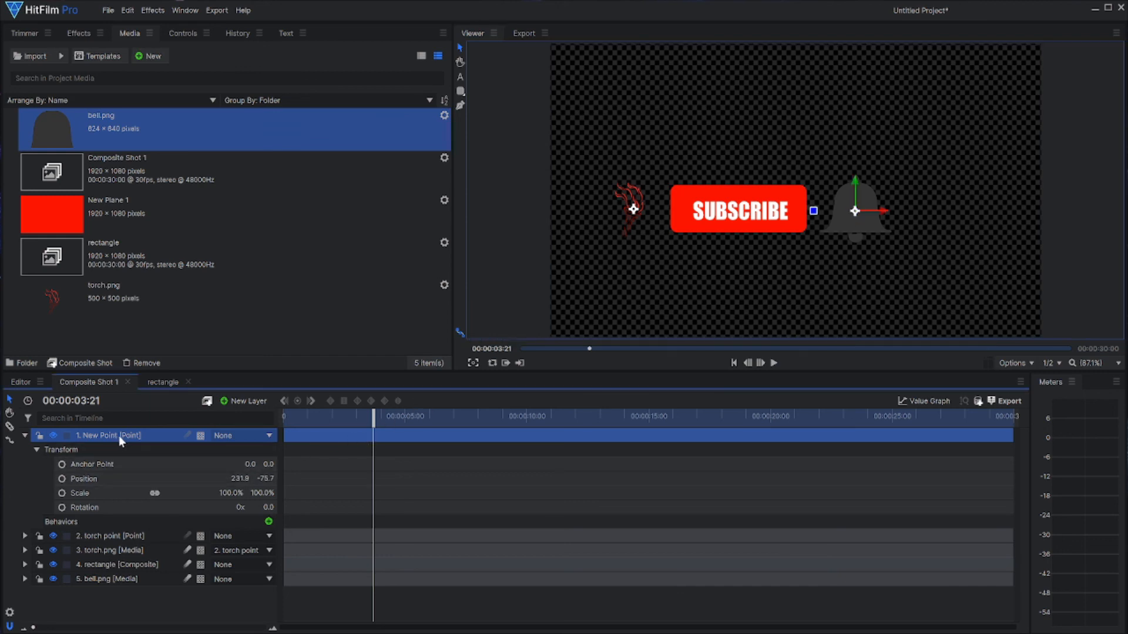
double_click(121, 436)
type("bell")
key("Return")
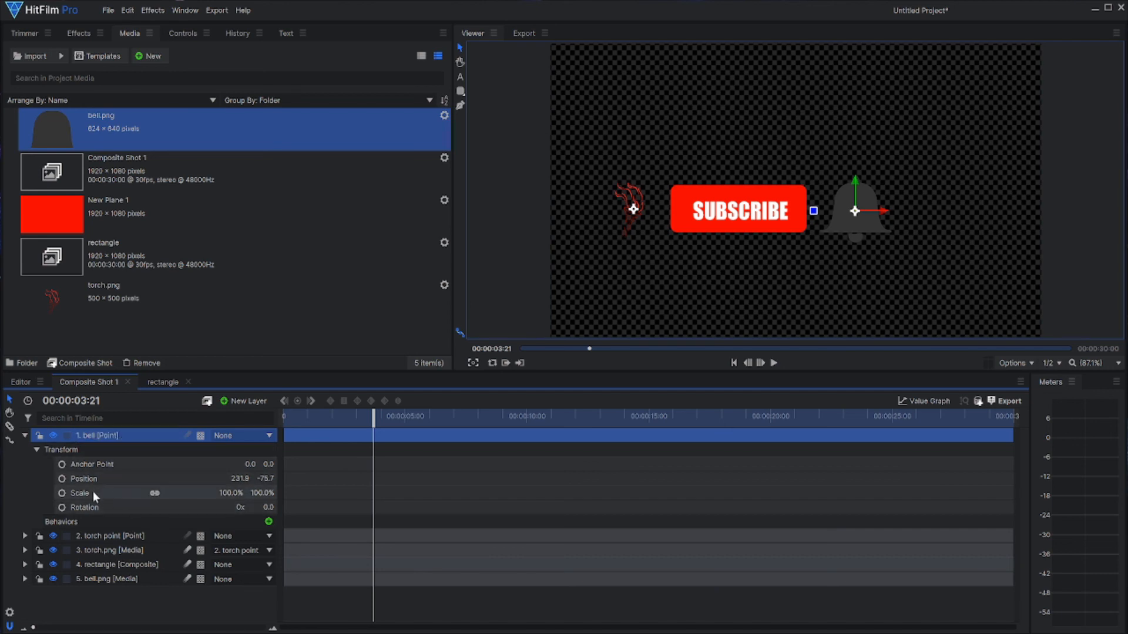
Step: At 00:00:02:06, enable Scale keyframing on the bell point and set its Scale to 0%
left_click_drag(373, 432, 339, 437)
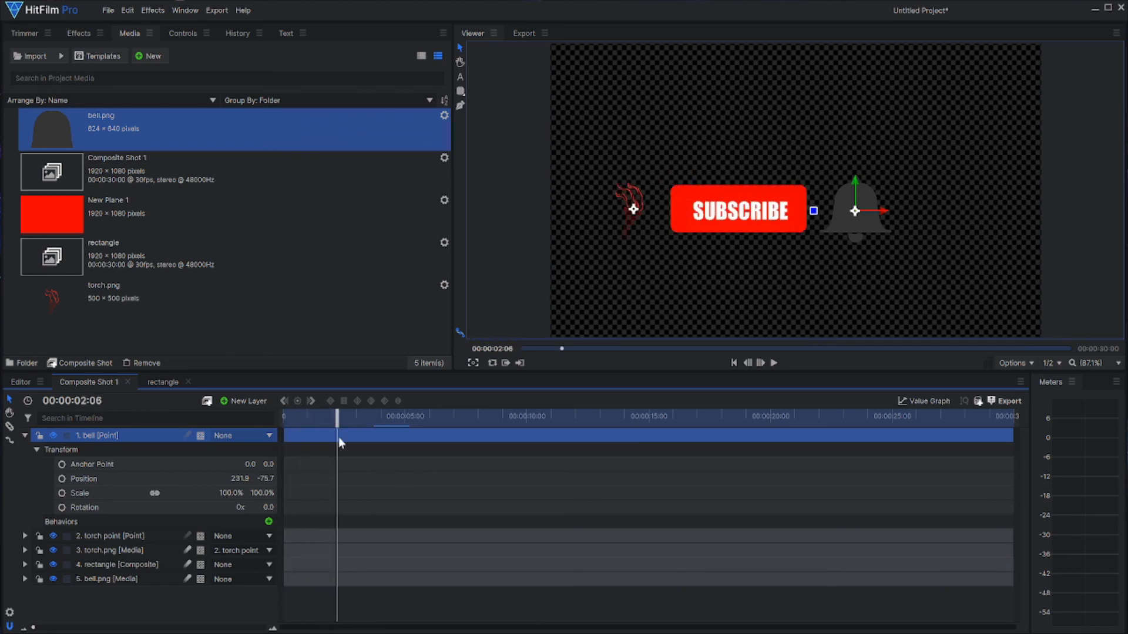
left_click(64, 494)
left_click(235, 493)
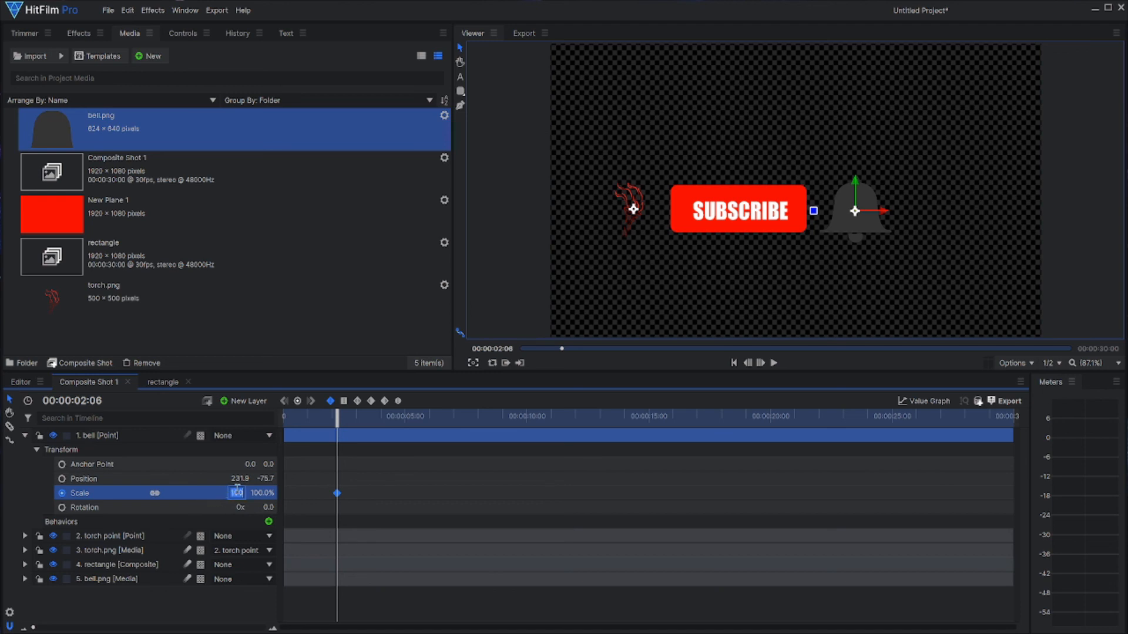
type("0")
key("Return")
Step: At 00:00:03:02, set the bell point's Scale to 100%
left_click_drag(336, 424, 358, 430)
left_click(241, 494)
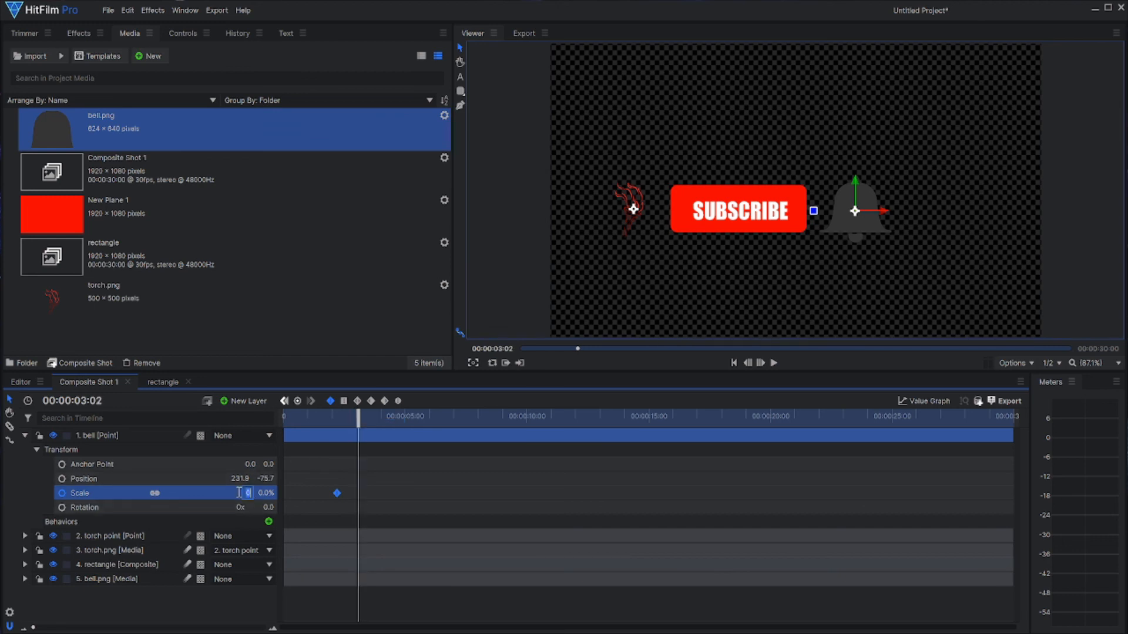
type("100")
key("Return")
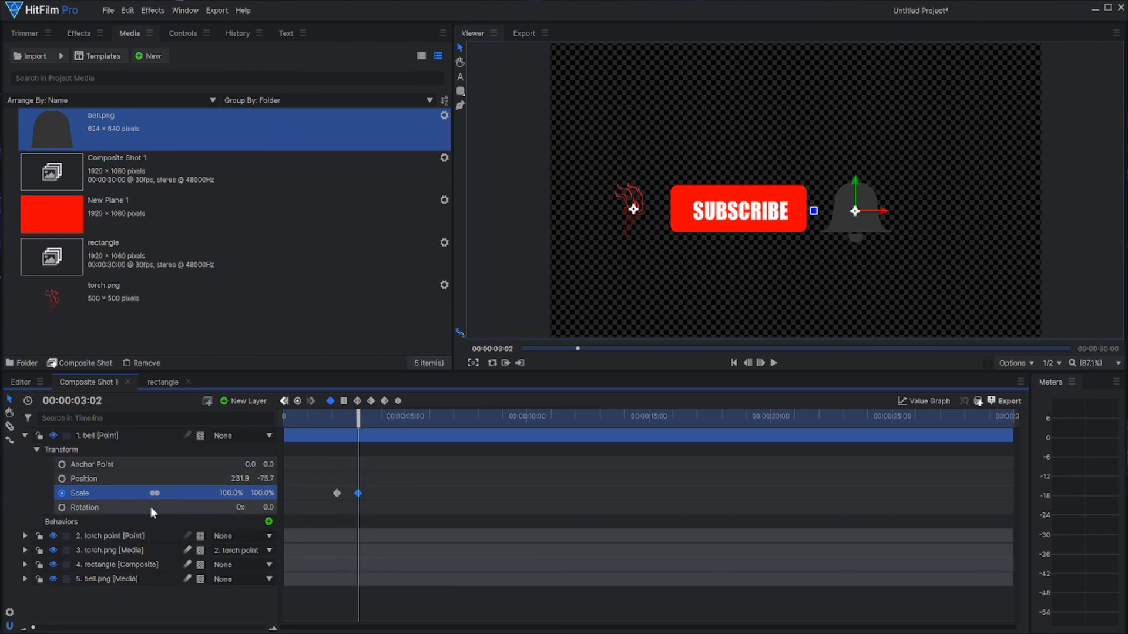
Step: Parent the bell.png layer to the repositioned bell point
left_click(231, 581)
left_click(226, 515)
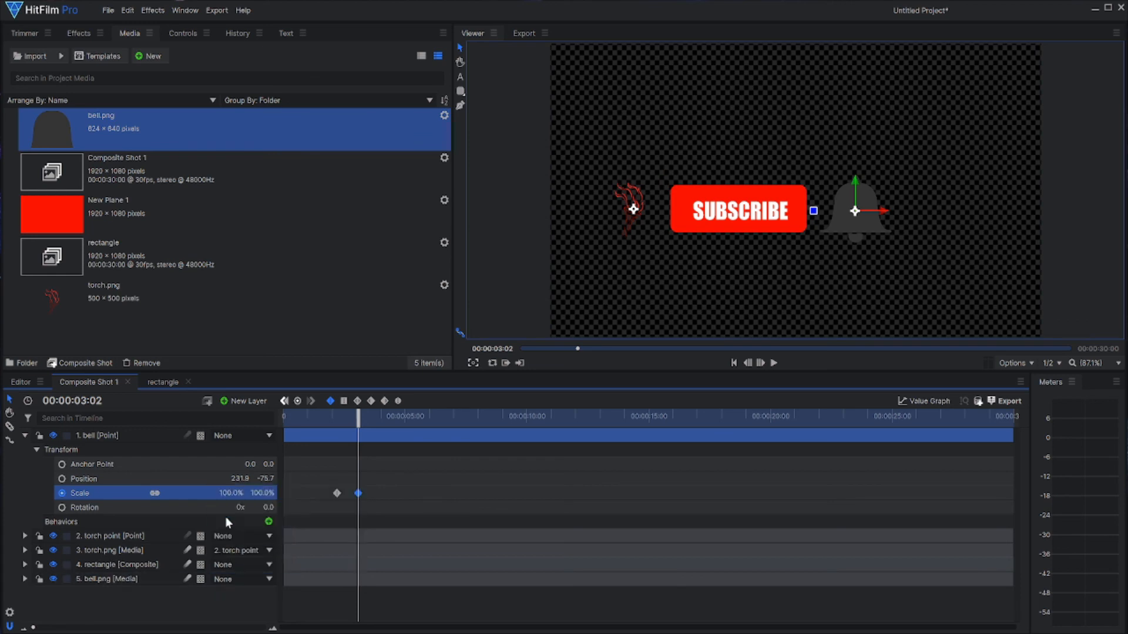
Step: Play the animation from the start to check the bell's scale-up, return to the beginning and collapse the bell point layer
left_click_drag(360, 418, 284, 417)
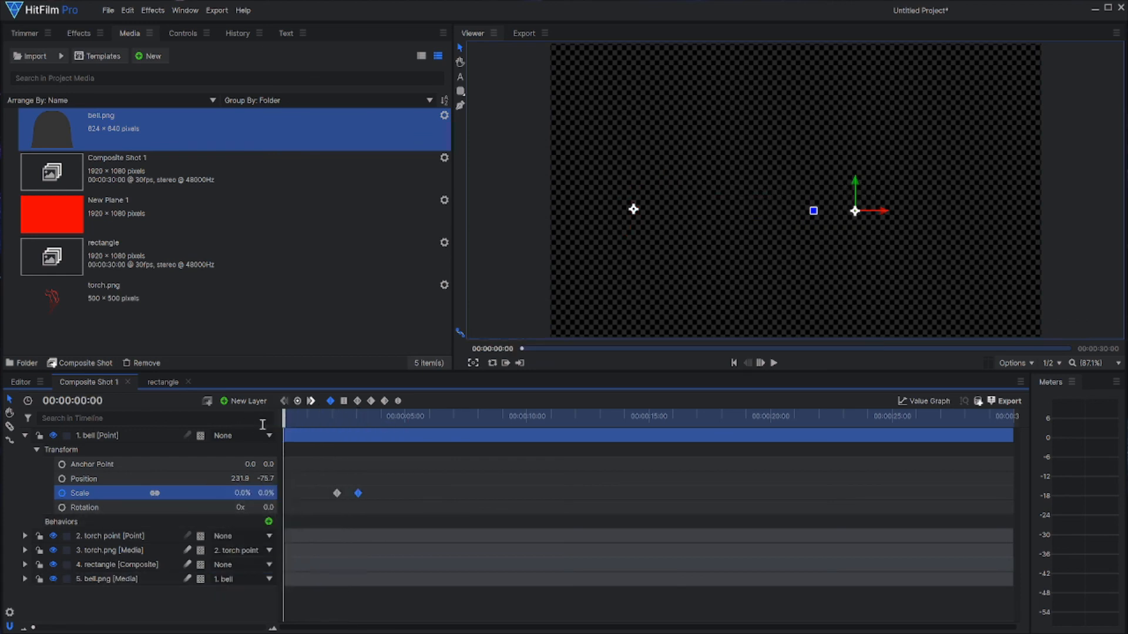
left_click(774, 364)
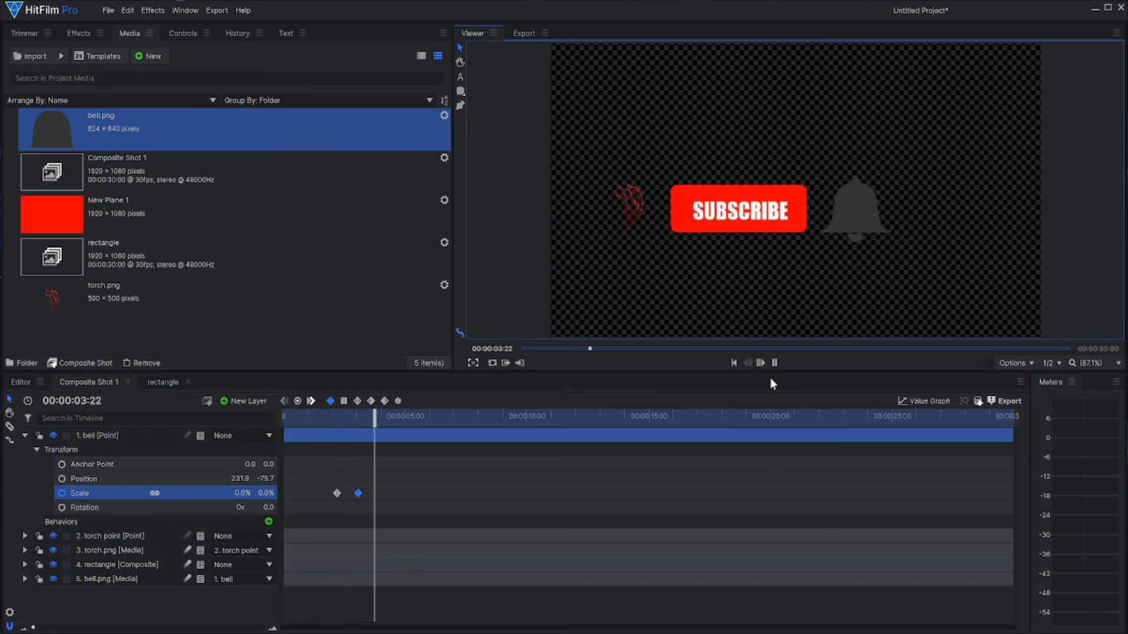
left_click(775, 363)
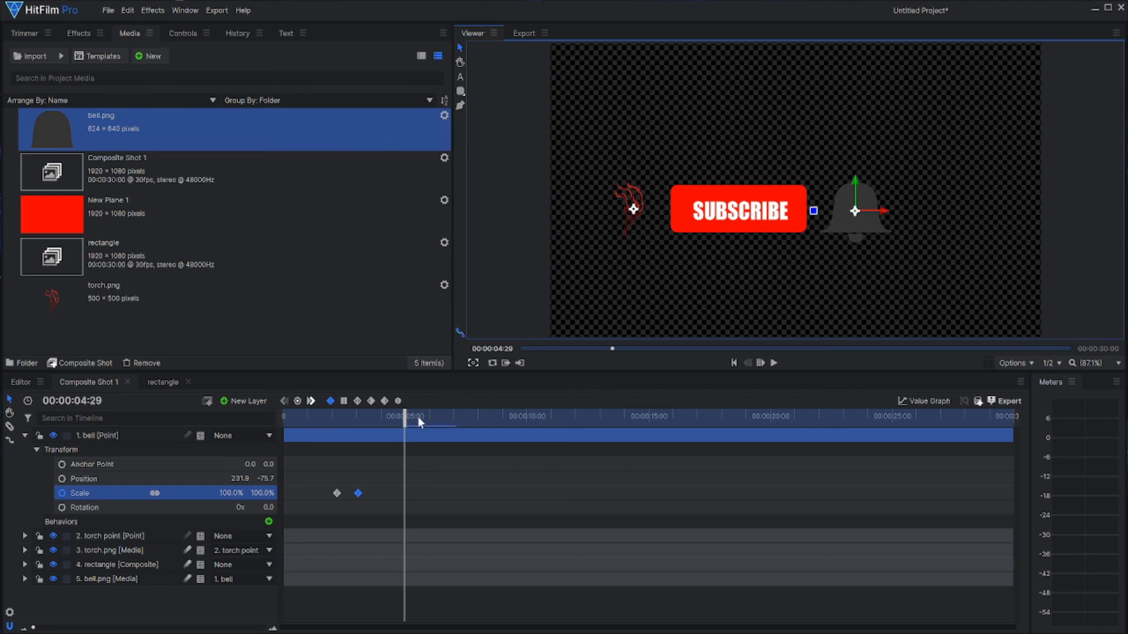
left_click_drag(417, 417, 257, 415)
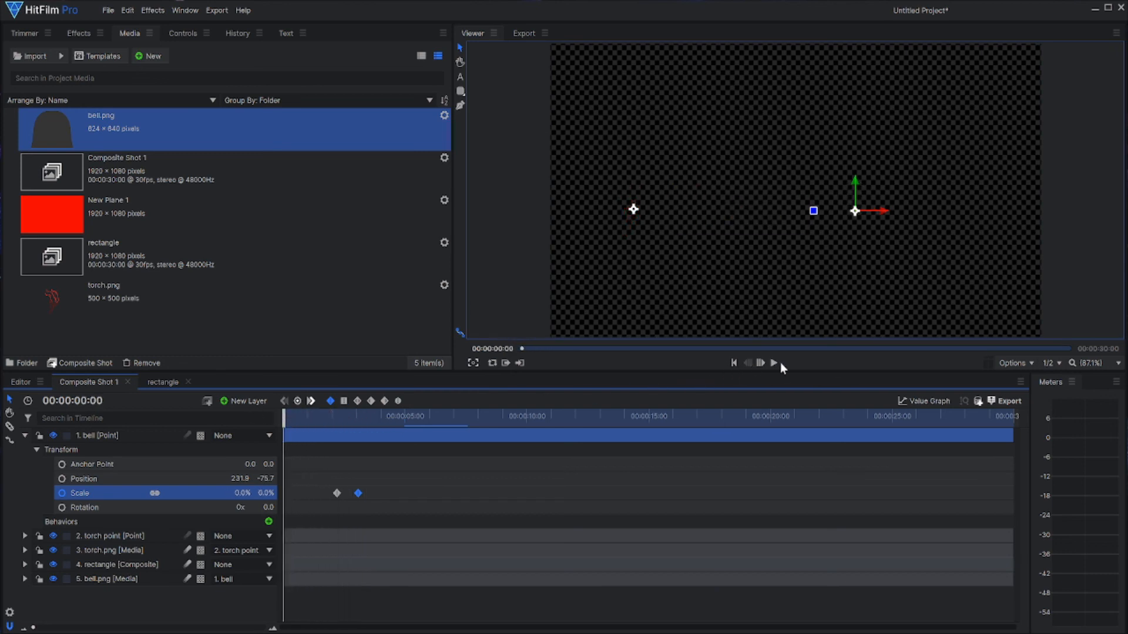
left_click(24, 435)
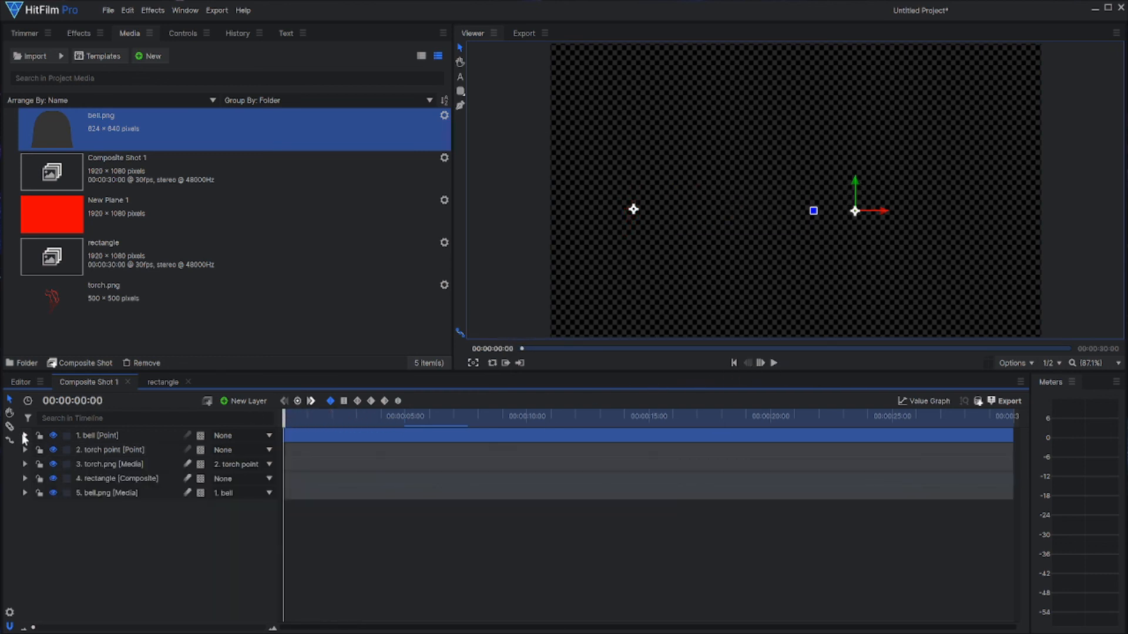